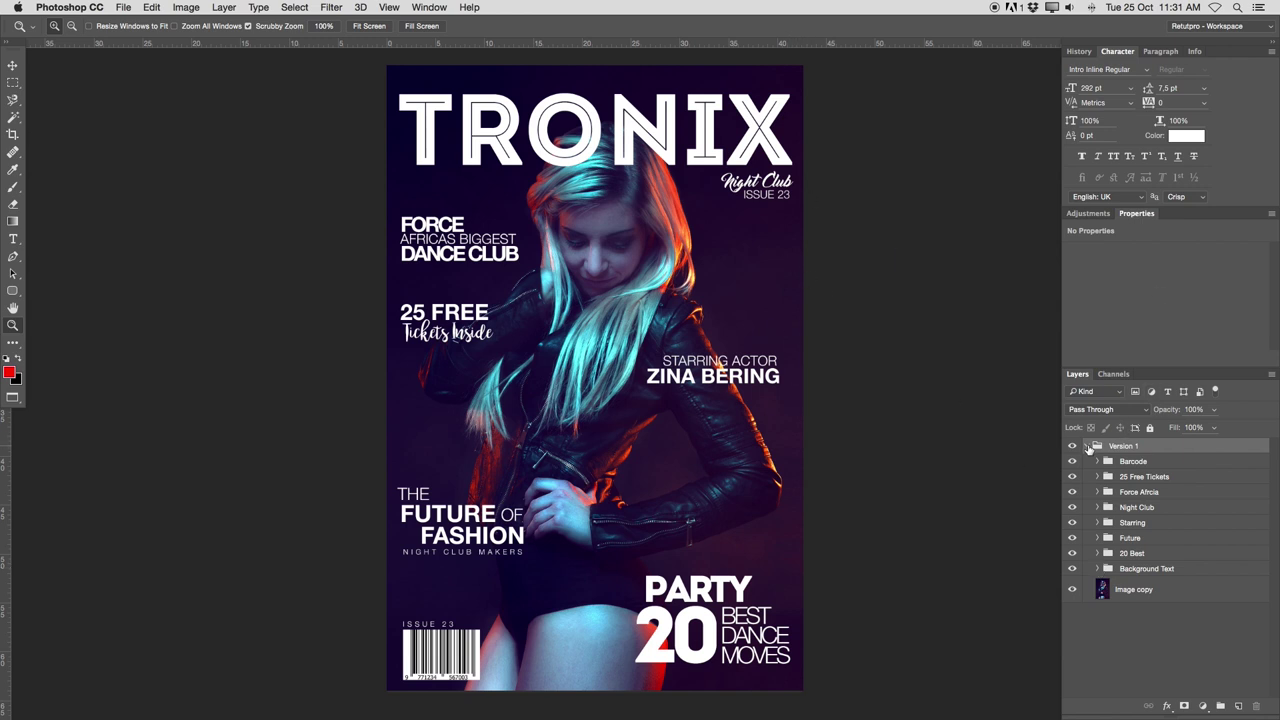
Collapse the Version 1 group and set up a new custom document named Cover with a resolution of 300 pixels/inch.
{"action": "left_click", "coordinate": [1088, 446]}
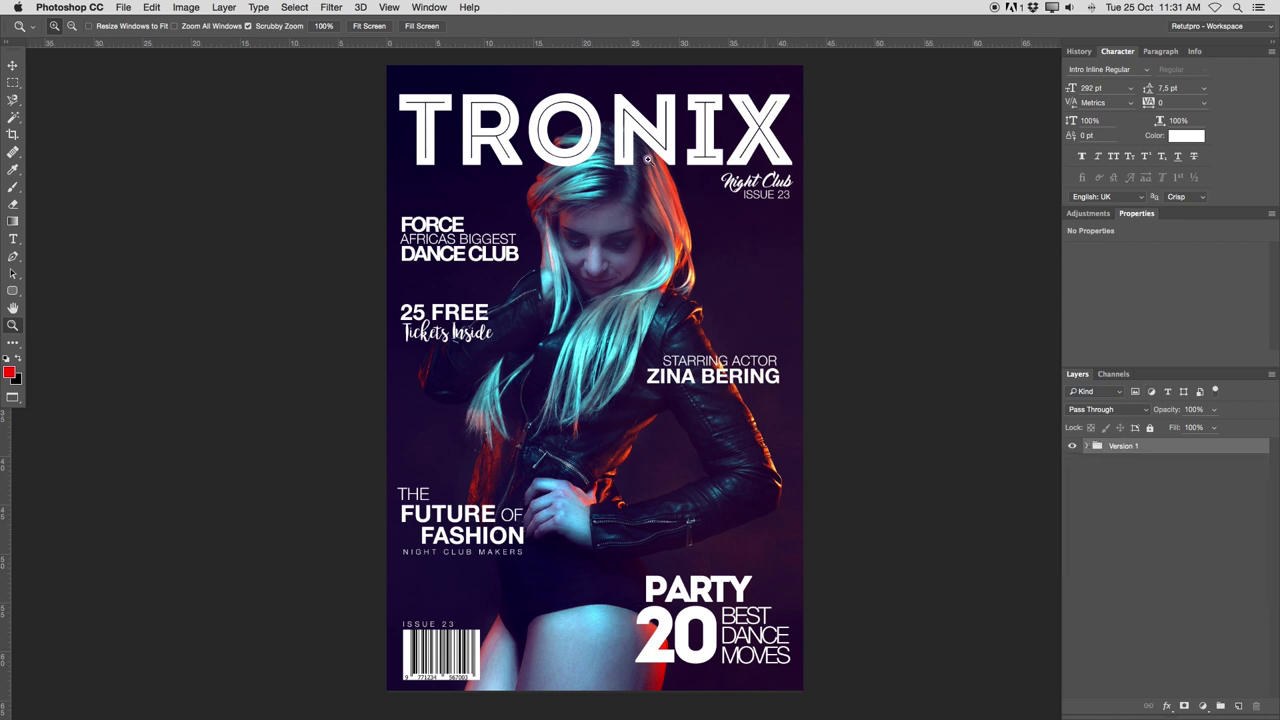
{"action": "left_click", "coordinate": [125, 6]}
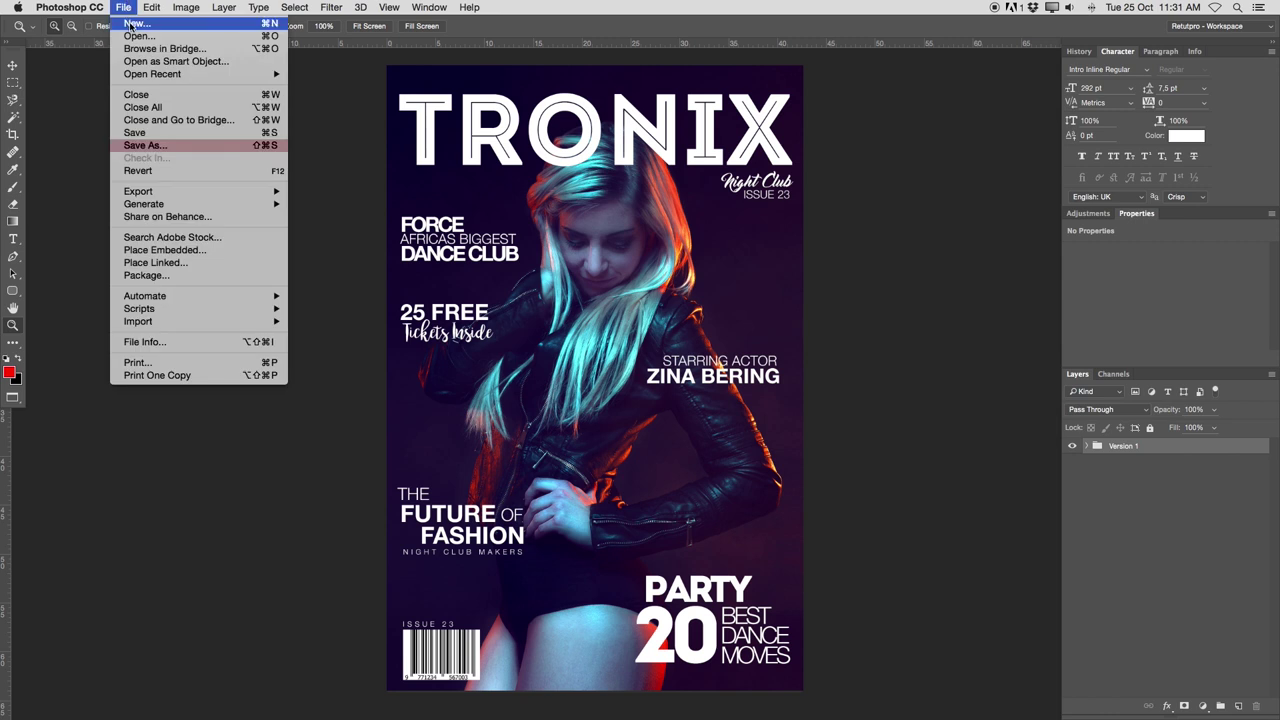
{"action": "left_click", "coordinate": [132, 23]}
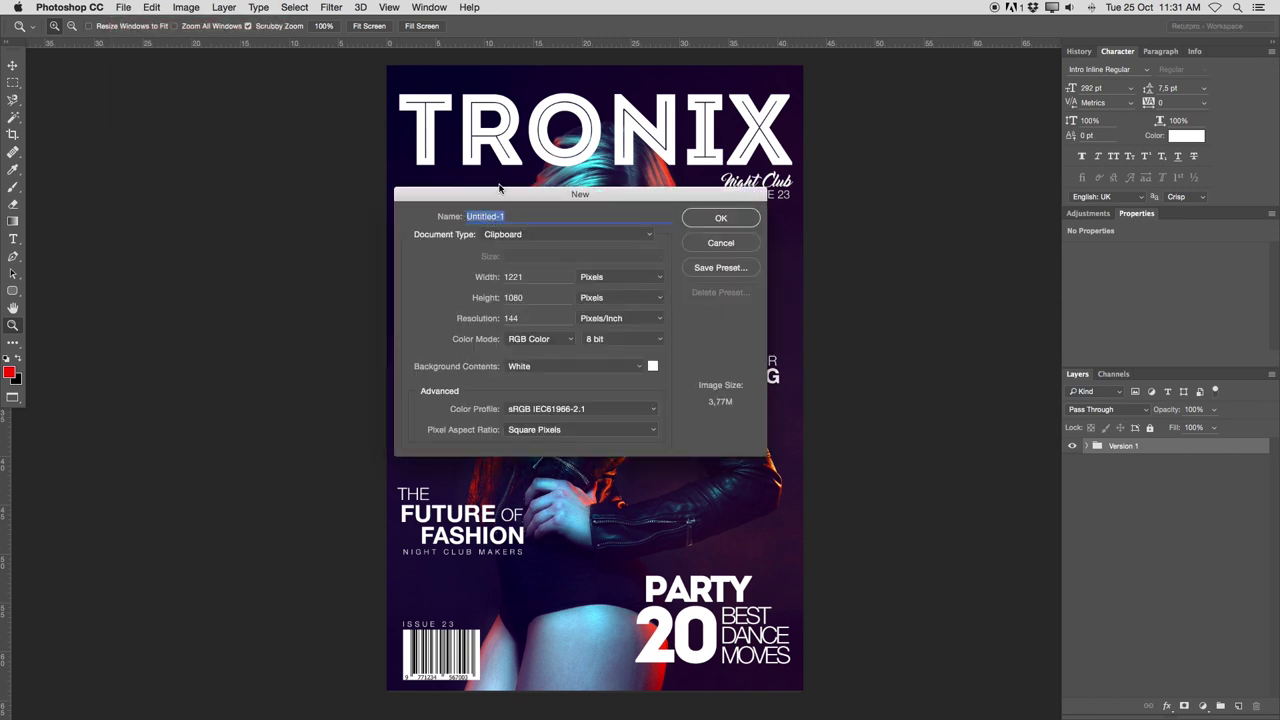
{"action": "type", "text": "Cover"}
{"action": "left_click", "coordinate": [512, 235]}
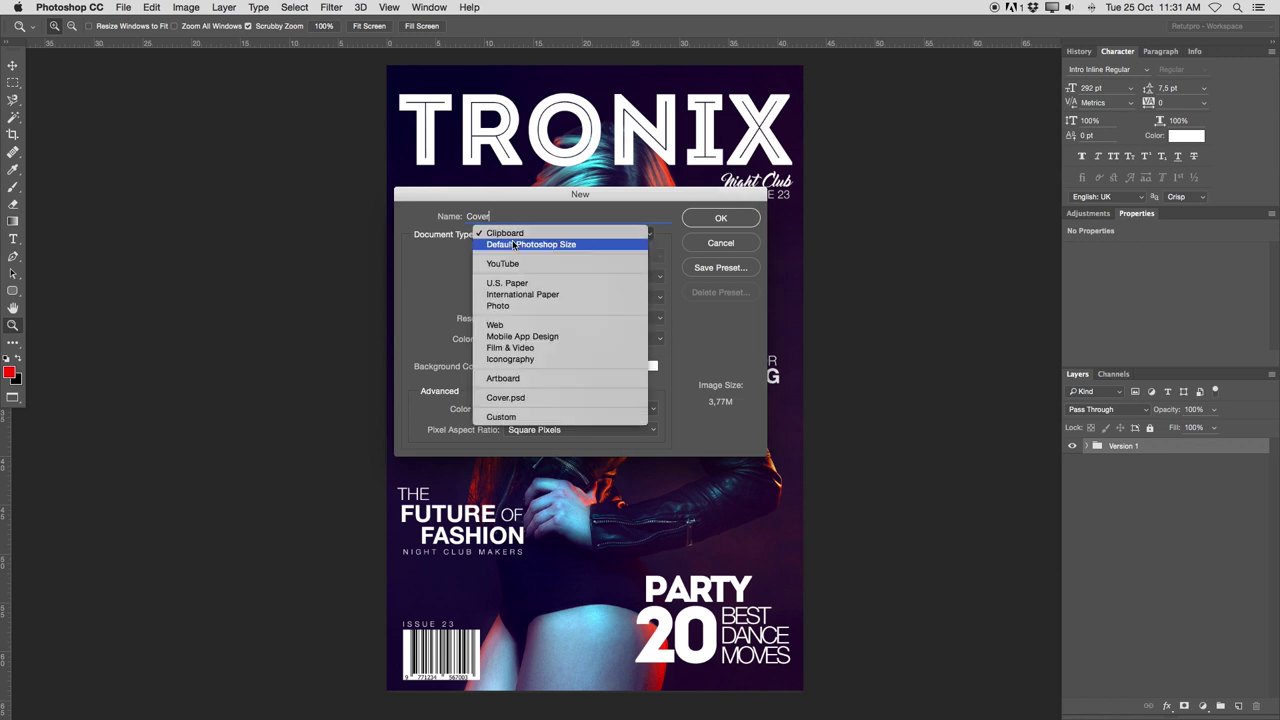
{"action": "left_click", "coordinate": [512, 410]}
{"action": "double_click", "coordinate": [527, 276]}
{"action": "double_click", "coordinate": [519, 297]}
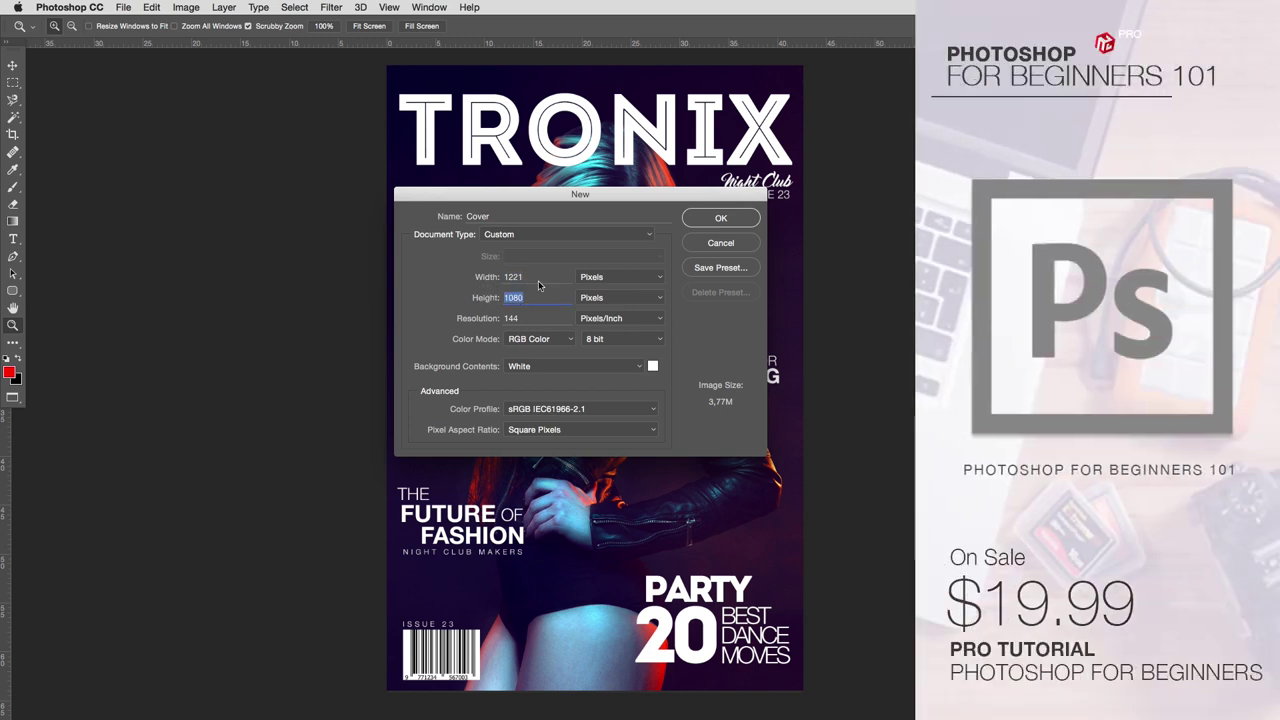
{"action": "double_click", "coordinate": [512, 318]}
{"action": "type", "text": "300"}
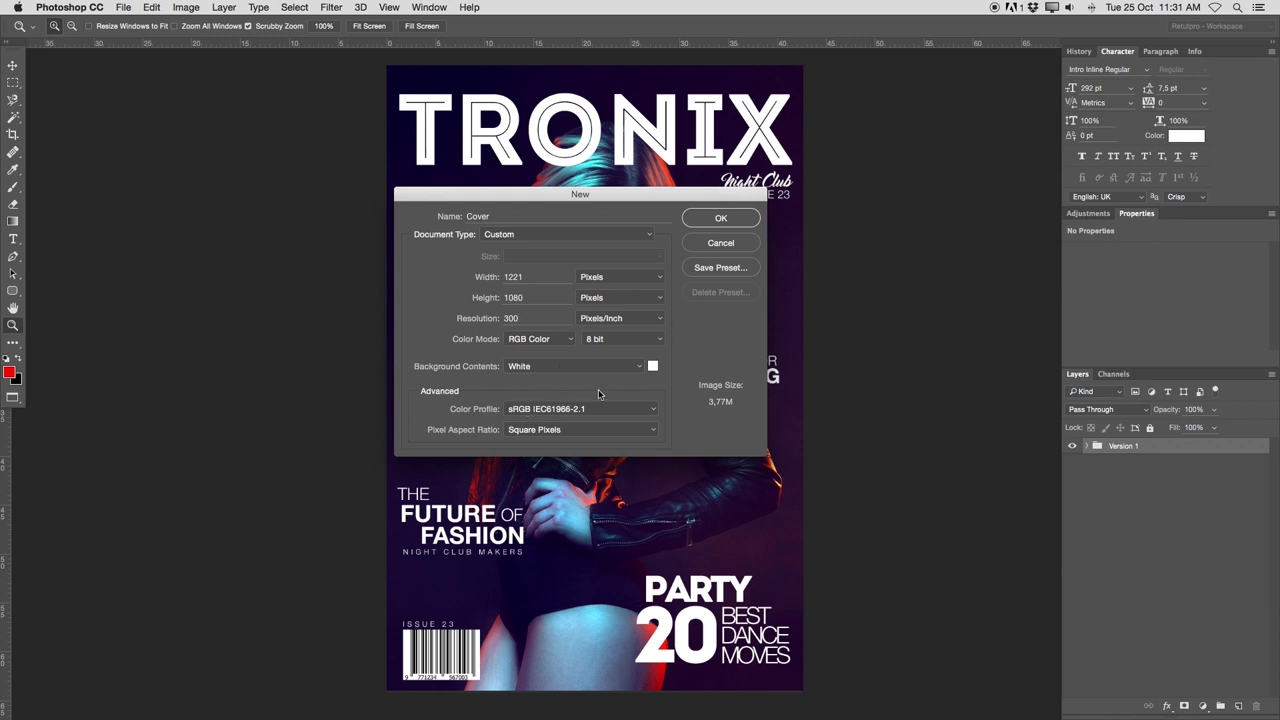
Set the new document's color profile to Adobe RGB (1998) and accept the document settings.
{"action": "left_click", "coordinate": [538, 416]}
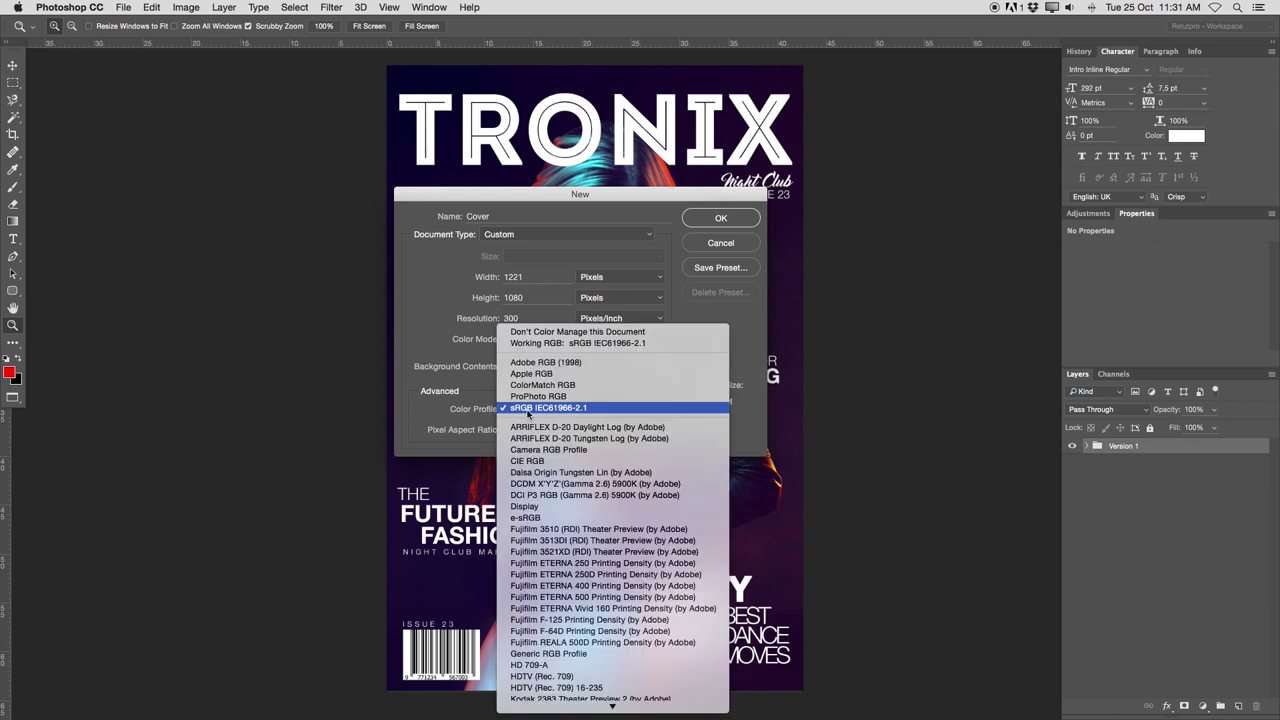
{"action": "left_click", "coordinate": [545, 363]}
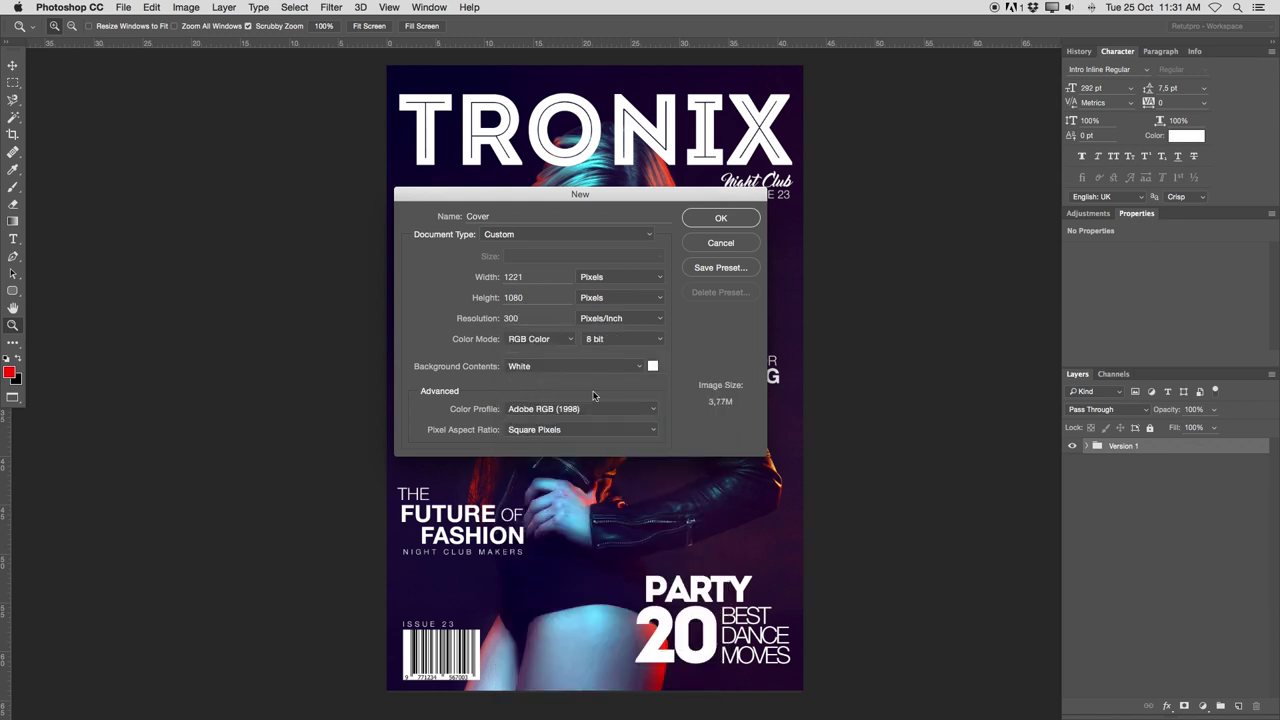
{"action": "left_click", "coordinate": [716, 219]}
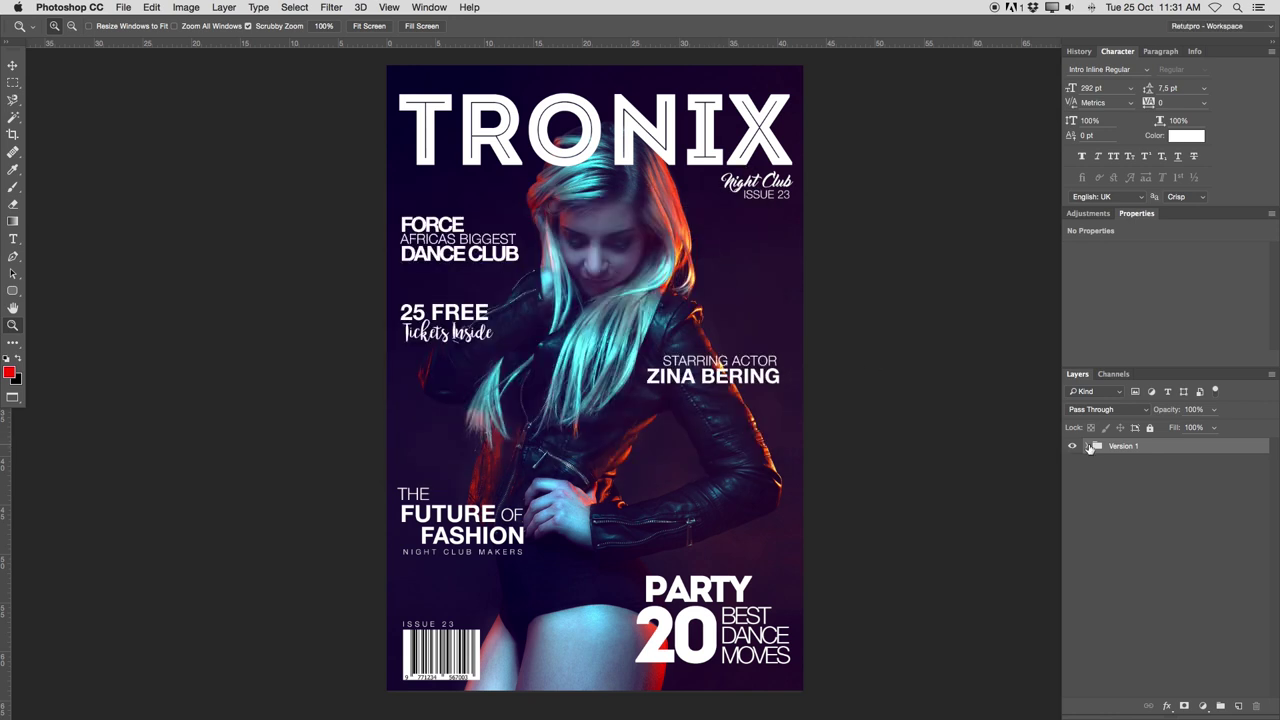
Expand the Version 1 group and hide all of its text groups and the Image copy layer.
{"action": "left_click", "coordinate": [1087, 446]}
{"action": "mouse_move", "coordinate": [1068, 582]}
{"action": "left_mouse_down"}
{"action": "mouse_move", "coordinate": [1077, 449]}
{"action": "mouse_move", "coordinate": [1076, 602]}
{"action": "left_mouse_up"}
{"action": "left_click", "coordinate": [1072, 554]}
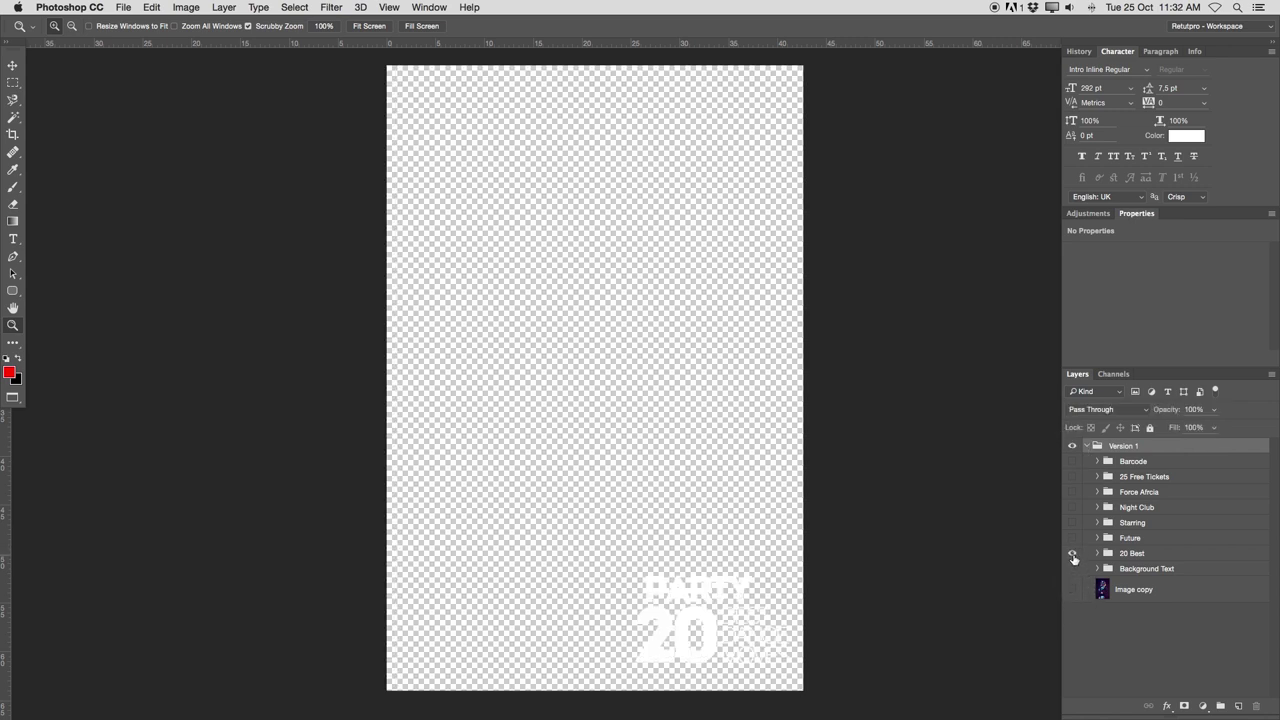
{"action": "left_click", "coordinate": [1073, 556]}
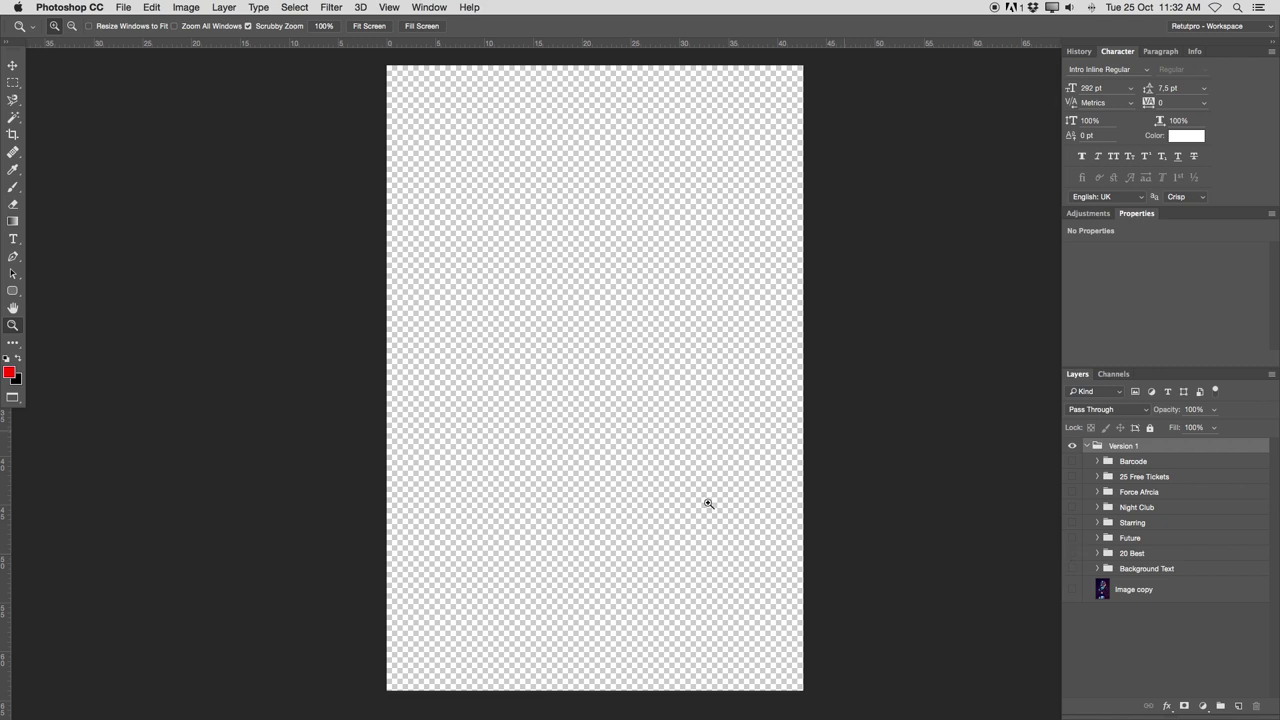
Show the Image copy layer and each text group in Version 1 one by one, from Background Text up to Barcode.
{"action": "left_click", "coordinate": [1072, 589]}
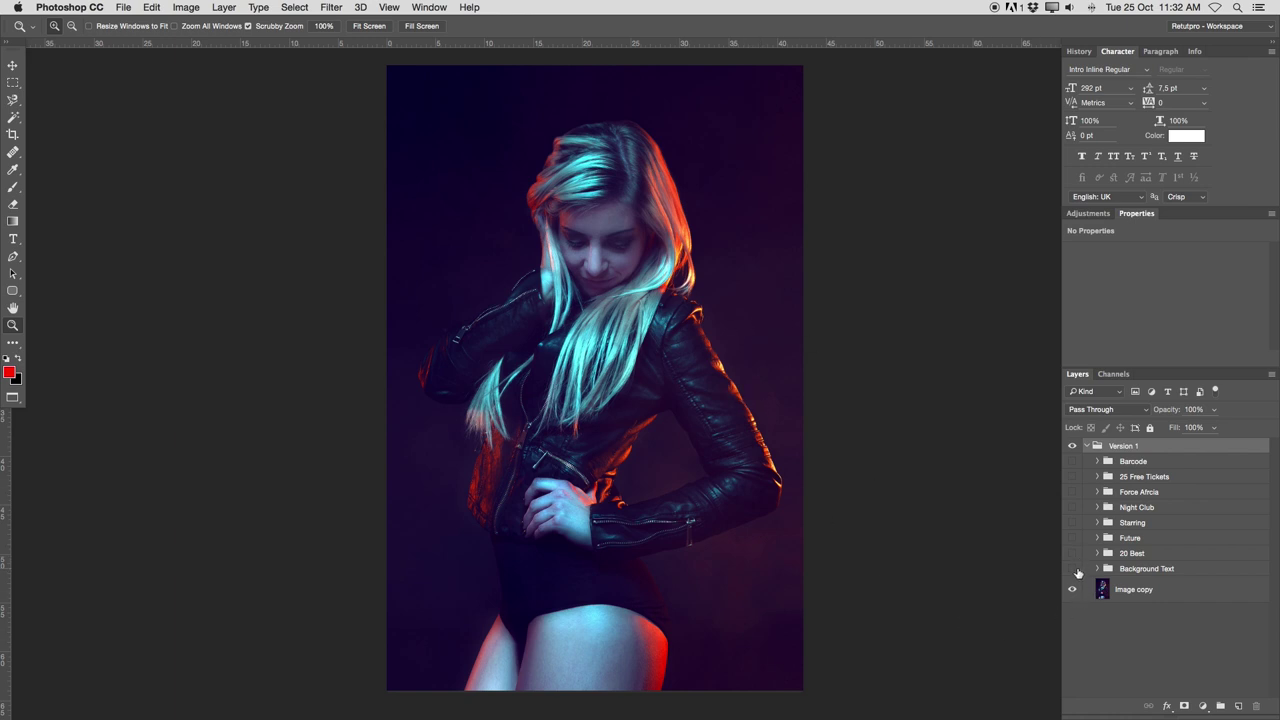
{"action": "left_click", "coordinate": [1073, 569]}
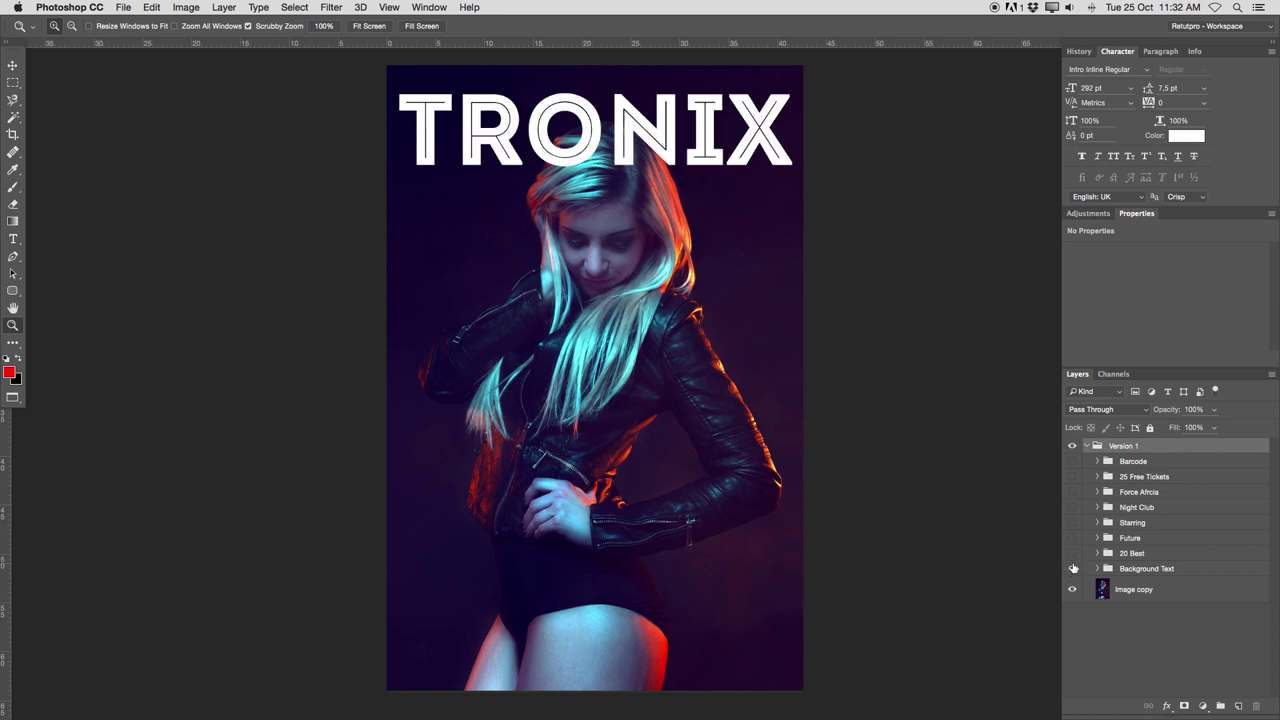
{"action": "left_click", "coordinate": [1073, 553]}
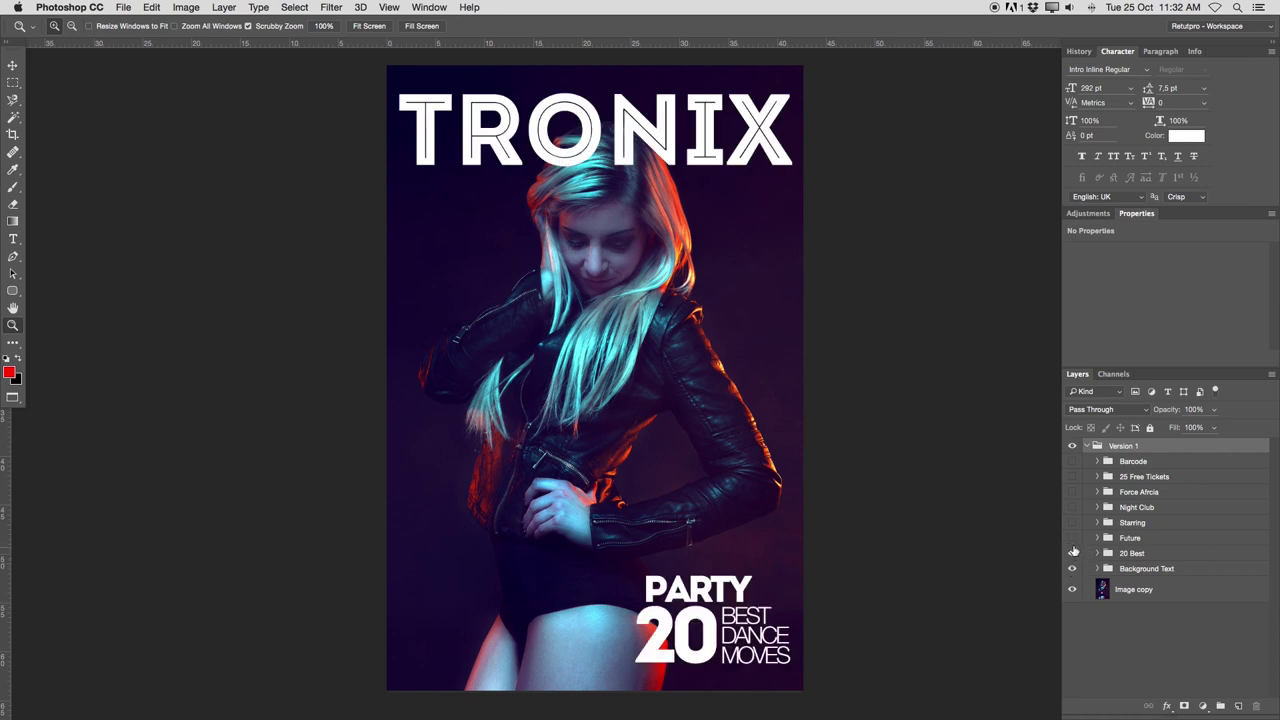
{"action": "left_click", "coordinate": [1073, 538]}
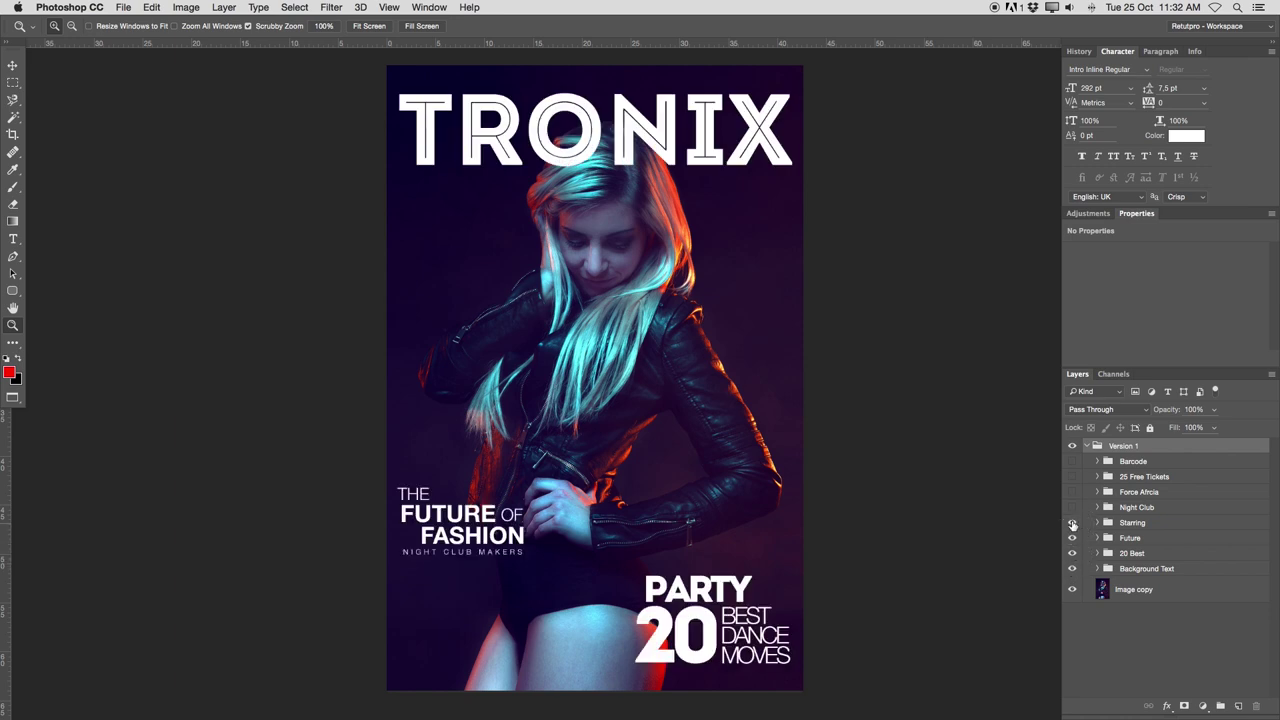
{"action": "left_click", "coordinate": [1073, 522]}
{"action": "left_click", "coordinate": [1073, 507]}
{"action": "left_click", "coordinate": [1073, 492]}
{"action": "left_click", "coordinate": [1073, 476]}
{"action": "left_click", "coordinate": [1072, 461]}
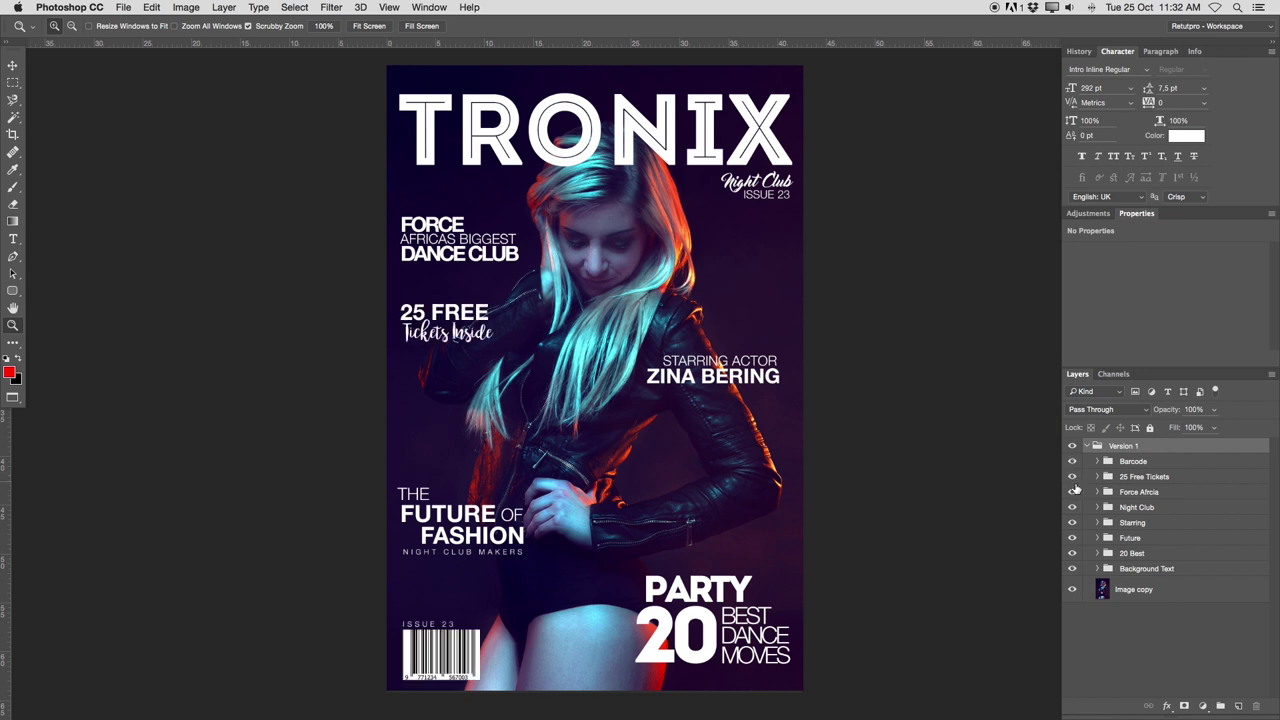
Switch the visibility of the Version 1 group and the Barcode group off and on, ending with the Move tool active.
{"action": "left_click", "coordinate": [1073, 446]}
{"action": "left_click", "coordinate": [1073, 446]}
{"action": "left_click", "coordinate": [1073, 461]}
{"action": "left_click", "coordinate": [1073, 461]}
{"action": "left_click", "coordinate": [1073, 461]}
{"action": "left_click", "coordinate": [1073, 461]}
{"action": "key", "text": "v"}
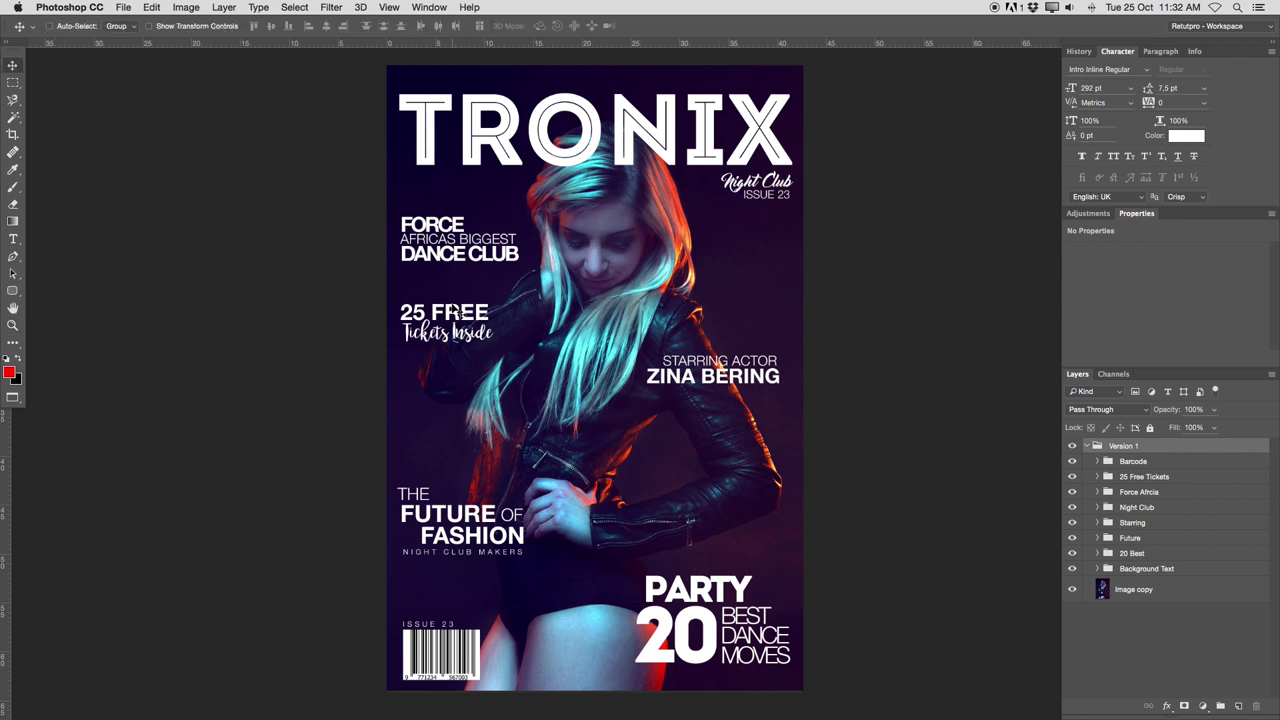
Add a new layer and outline the words Tickets Inside in red with a size 10 brush.
{"action": "left_click", "coordinate": [1228, 706]}
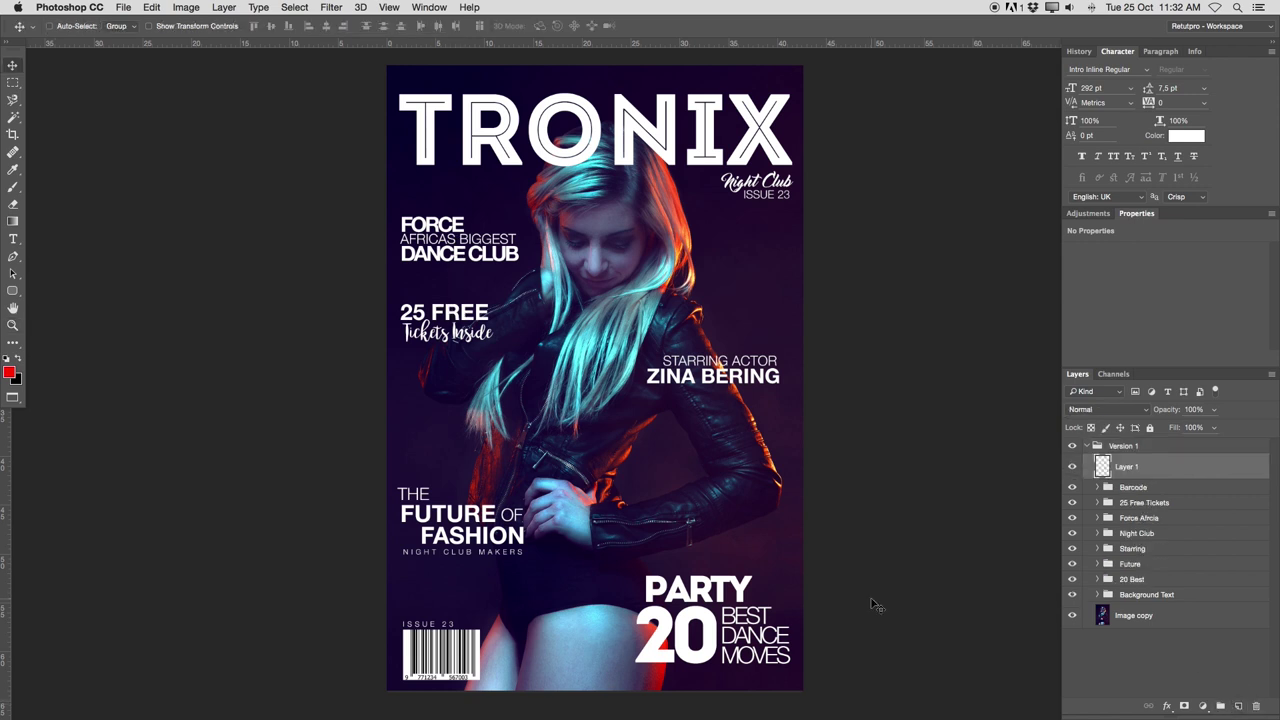
{"action": "key", "text": "b"}
{"action": "mouse_move", "coordinate": [410, 293]}
{"action": "left_mouse_down"}
{"action": "mouse_move", "coordinate": [403, 318]}
{"action": "mouse_move", "coordinate": [409, 295]}
{"action": "left_mouse_up"}
{"action": "key", "text": "super+z"}
{"action": "key", "text": "bracketleft"}
{"action": "key", "text": "bracketleft"}
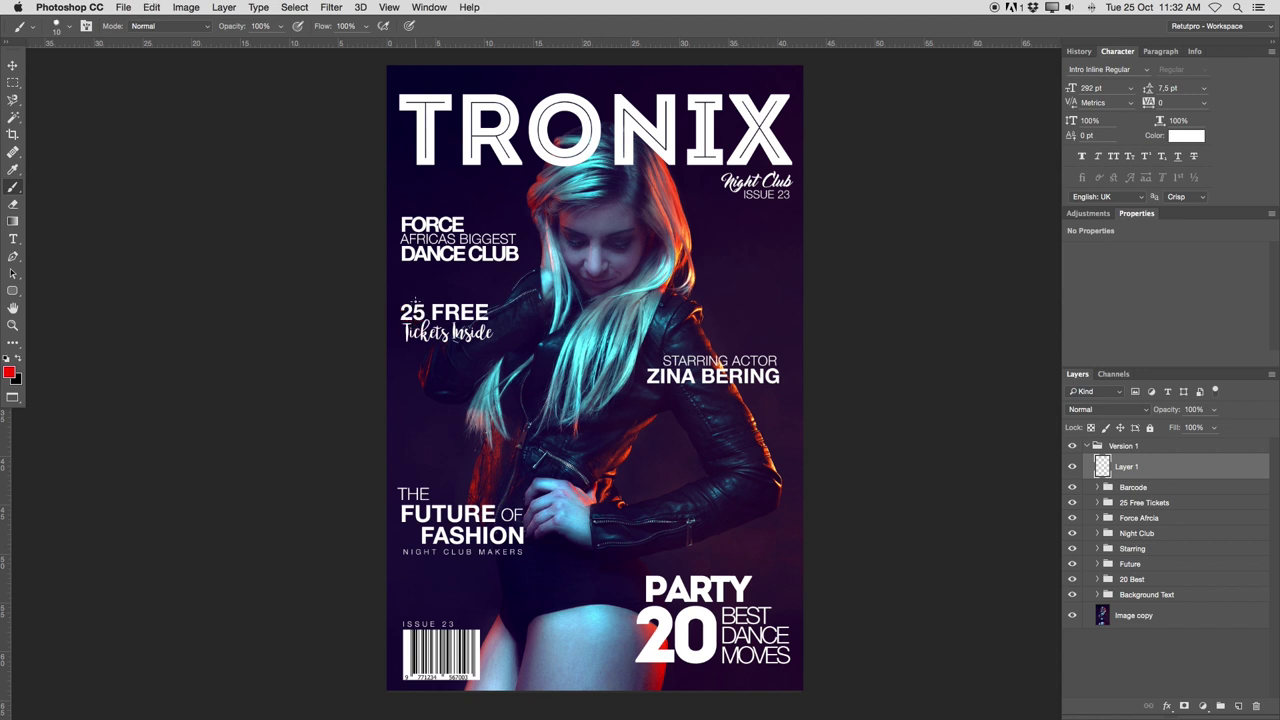
{"action": "mouse_move", "coordinate": [421, 346]}
{"action": "left_mouse_down"}
{"action": "mouse_move", "coordinate": [440, 356]}
{"action": "mouse_move", "coordinate": [497, 340]}
{"action": "mouse_move", "coordinate": [492, 318]}
{"action": "mouse_move", "coordinate": [402, 320]}
{"action": "mouse_move", "coordinate": [420, 346]}
{"action": "left_mouse_up"}
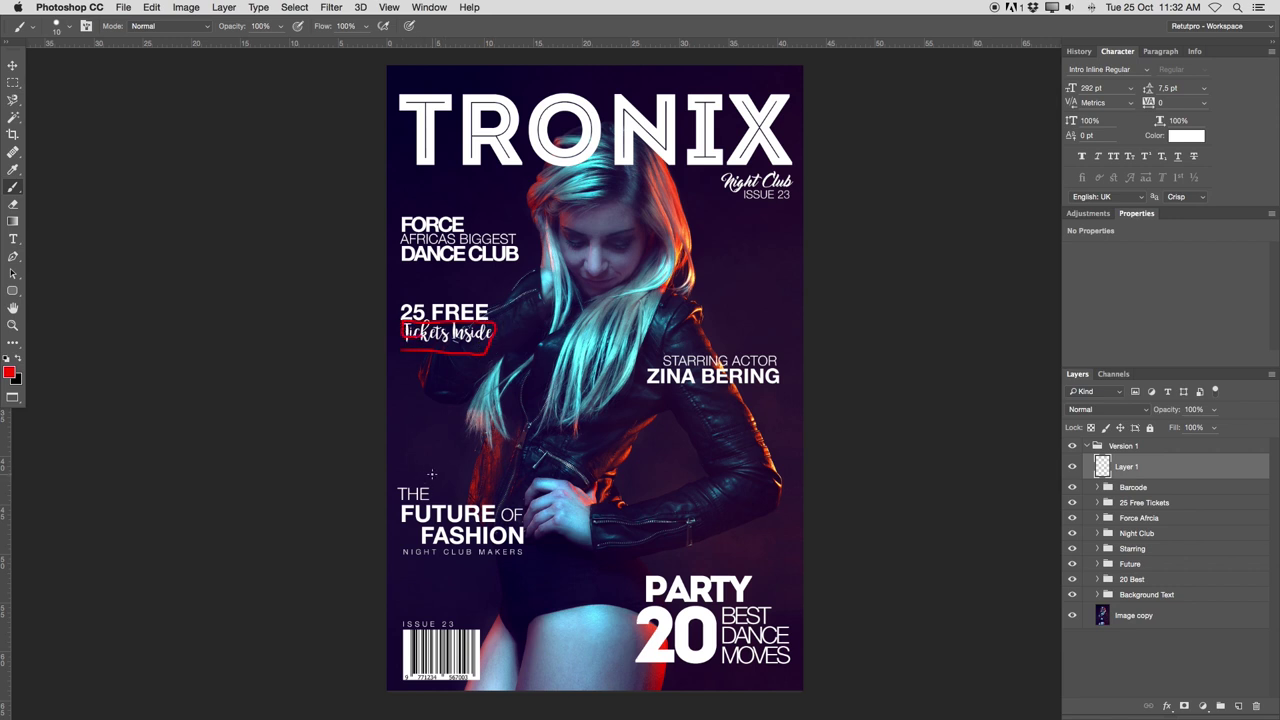
Mark up the Future of Fashion headline with red arrows and lines, and delete the annotation layer.
{"action": "mouse_move", "coordinate": [444, 463]}
{"action": "left_mouse_down"}
{"action": "mouse_move", "coordinate": [420, 481]}
{"action": "mouse_move", "coordinate": [421, 468]}
{"action": "mouse_move", "coordinate": [433, 481]}
{"action": "left_mouse_up"}
{"action": "mouse_move", "coordinate": [392, 504]}
{"action": "left_mouse_down"}
{"action": "mouse_move", "coordinate": [489, 512]}
{"action": "mouse_move", "coordinate": [449, 502]}
{"action": "mouse_move", "coordinate": [412, 506]}
{"action": "mouse_move", "coordinate": [518, 532]}
{"action": "mouse_move", "coordinate": [422, 537]}
{"action": "left_mouse_up"}
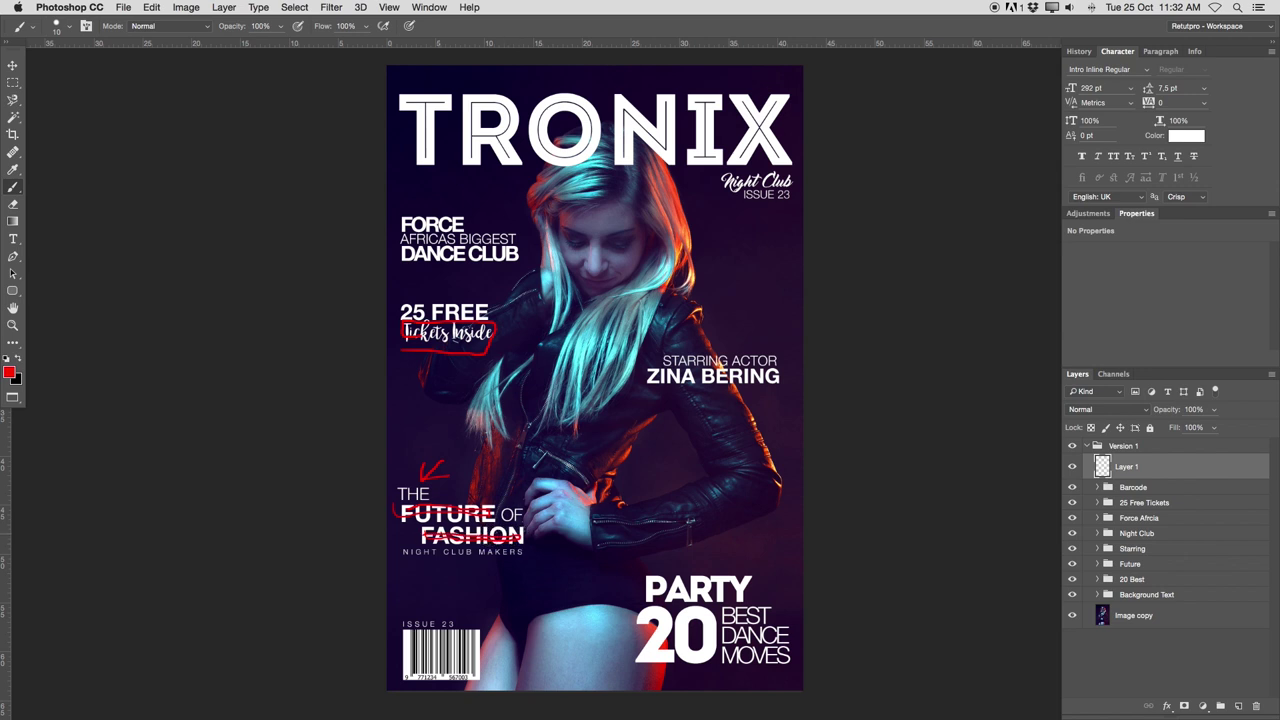
{"action": "mouse_move", "coordinate": [598, 488]}
{"action": "left_mouse_down"}
{"action": "mouse_move", "coordinate": [521, 514]}
{"action": "mouse_move", "coordinate": [550, 520]}
{"action": "left_mouse_up"}
{"action": "mouse_move", "coordinate": [622, 478]}
{"action": "left_mouse_down"}
{"action": "mouse_move", "coordinate": [413, 462]}
{"action": "mouse_move", "coordinate": [546, 492]}
{"action": "mouse_move", "coordinate": [428, 469]}
{"action": "mouse_move", "coordinate": [540, 504]}
{"action": "left_mouse_up"}
{"action": "mouse_move", "coordinate": [402, 568]}
{"action": "left_mouse_down"}
{"action": "mouse_move", "coordinate": [516, 566]}
{"action": "mouse_move", "coordinate": [526, 537]}
{"action": "left_mouse_up"}
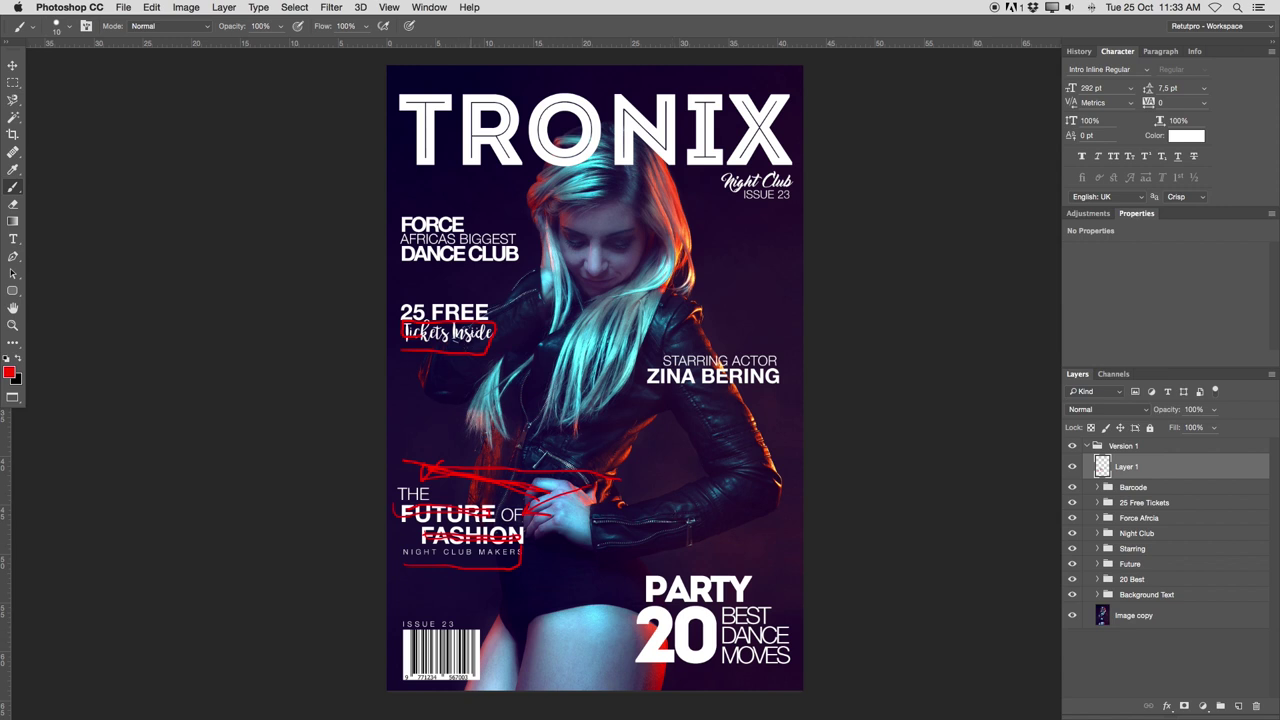
{"action": "key", "text": "Delete"}
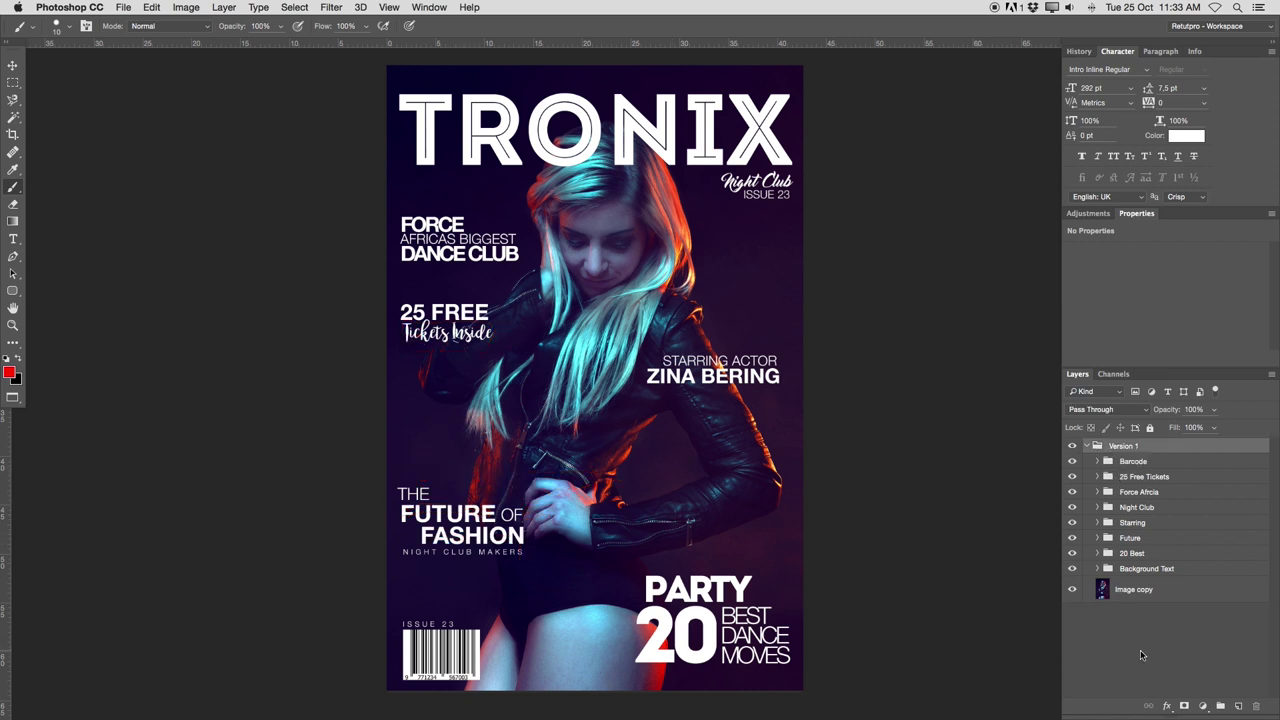
Add a new layer above the Version 1 group and rename it Help lAYER.
{"action": "left_click", "coordinate": [1238, 706]}
{"action": "mouse_move", "coordinate": [1128, 468]}
{"action": "left_mouse_down"}
{"action": "mouse_move", "coordinate": [1141, 450]}
{"action": "mouse_move", "coordinate": [1124, 451]}
{"action": "left_mouse_up"}
{"action": "double_click", "coordinate": [1120, 451]}
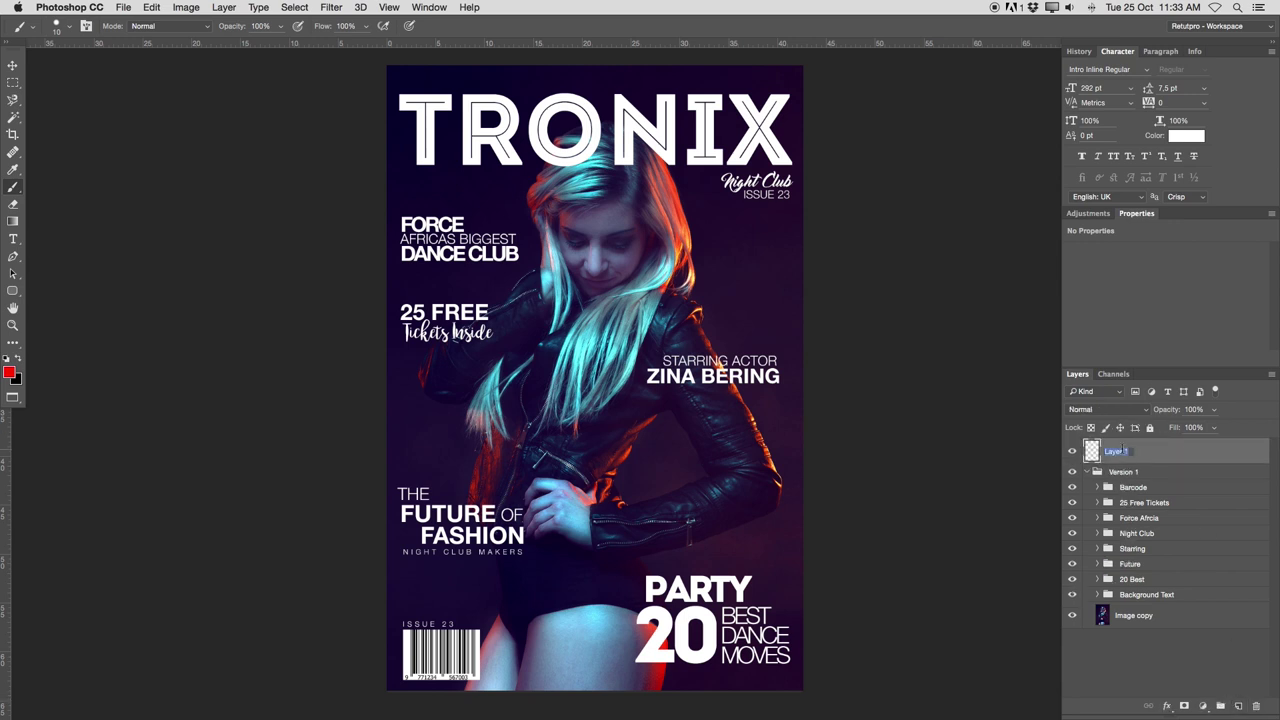
{"action": "type", "text": "Help LAYER"}
{"action": "key", "text": "Return"}
Brush a red box around the TRONIX title and hide all text groups, leaving the Image copy layer visible.
{"action": "mouse_move", "coordinate": [392, 78]}
{"action": "left_mouse_down"}
{"action": "mouse_move", "coordinate": [790, 88]}
{"action": "mouse_move", "coordinate": [800, 150]}
{"action": "mouse_move", "coordinate": [562, 172]}
{"action": "mouse_move", "coordinate": [414, 165]}
{"action": "mouse_move", "coordinate": [401, 82]}
{"action": "left_mouse_up"}
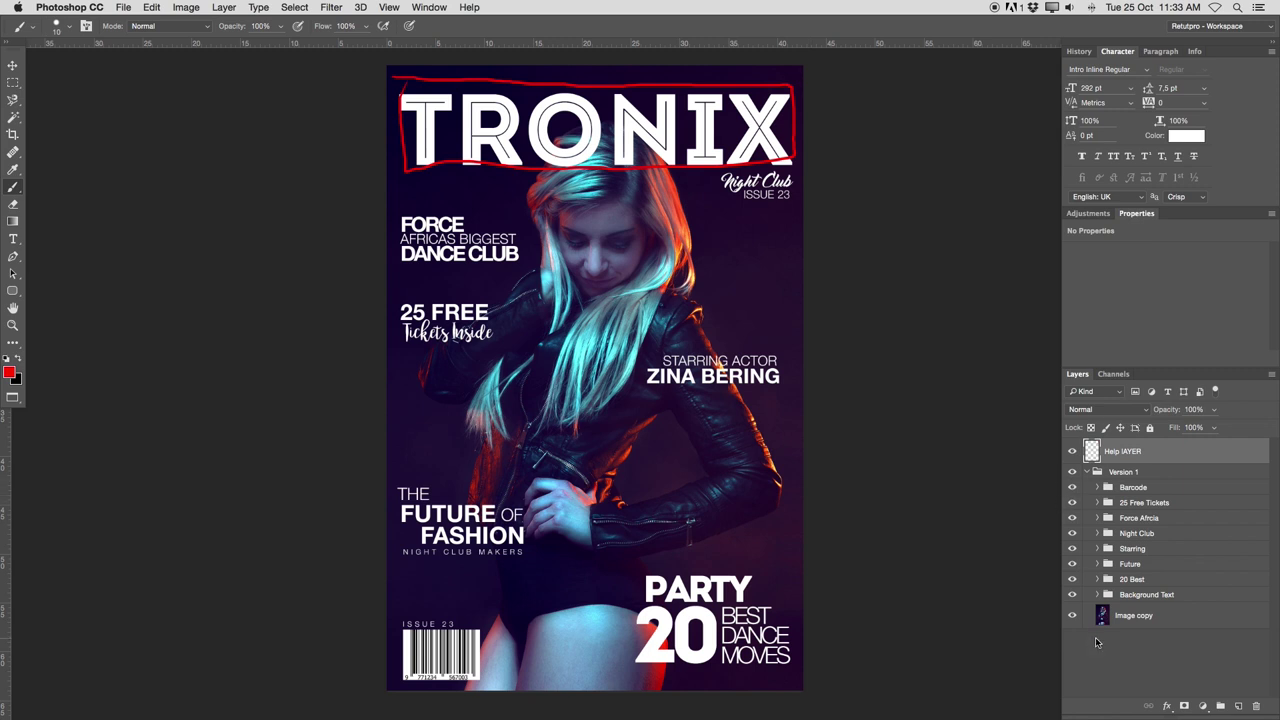
{"action": "left_click_drag", "start_coordinate": [1072, 594], "coordinate": [1078, 481]}
{"action": "left_click", "coordinate": [1073, 616]}
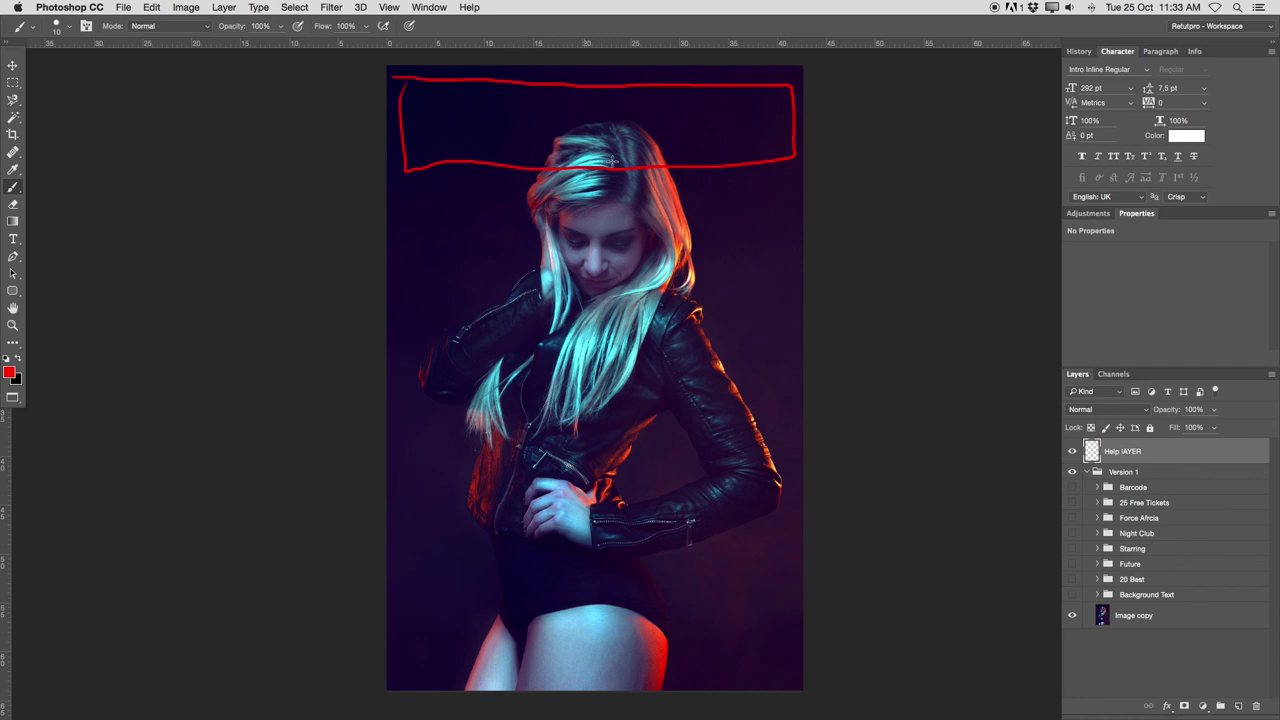
Brush red guide strokes over the model's forehead and across the empty title area inside the red box.
{"action": "left_click_drag", "start_coordinate": [562, 183], "coordinate": [628, 237]}
{"action": "mouse_move", "coordinate": [762, 130]}
{"action": "left_mouse_down"}
{"action": "mouse_move", "coordinate": [447, 133]}
{"action": "mouse_move", "coordinate": [469, 128]}
{"action": "left_mouse_up"}
{"action": "left_click_drag", "start_coordinate": [478, 105], "coordinate": [478, 128]}
{"action": "mouse_move", "coordinate": [556, 72]}
{"action": "left_mouse_down"}
{"action": "mouse_move", "coordinate": [593, 94]}
{"action": "mouse_move", "coordinate": [593, 128]}
{"action": "left_mouse_up"}
{"action": "left_click_drag", "start_coordinate": [609, 98], "coordinate": [611, 126]}
{"action": "mouse_move", "coordinate": [623, 98]}
{"action": "left_mouse_down"}
{"action": "mouse_move", "coordinate": [625, 124]}
{"action": "mouse_move", "coordinate": [643, 122]}
{"action": "left_mouse_up"}
{"action": "mouse_move", "coordinate": [655, 100]}
{"action": "left_mouse_down"}
{"action": "mouse_move", "coordinate": [657, 120]}
{"action": "mouse_move", "coordinate": [712, 154]}
{"action": "left_mouse_up"}
{"action": "left_click_drag", "start_coordinate": [728, 112], "coordinate": [731, 130]}
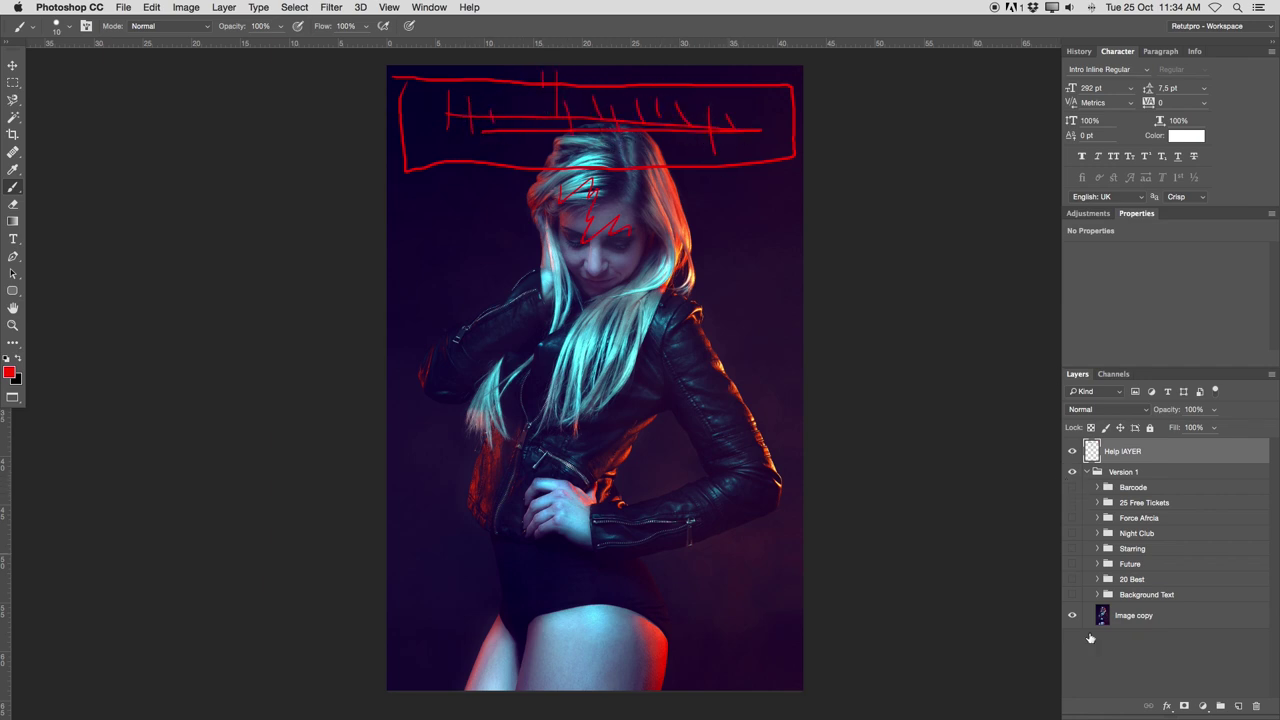
Show the Background Text group and replace the Help lAYER layer with a new empty layer.
{"action": "left_click", "coordinate": [1073, 595]}
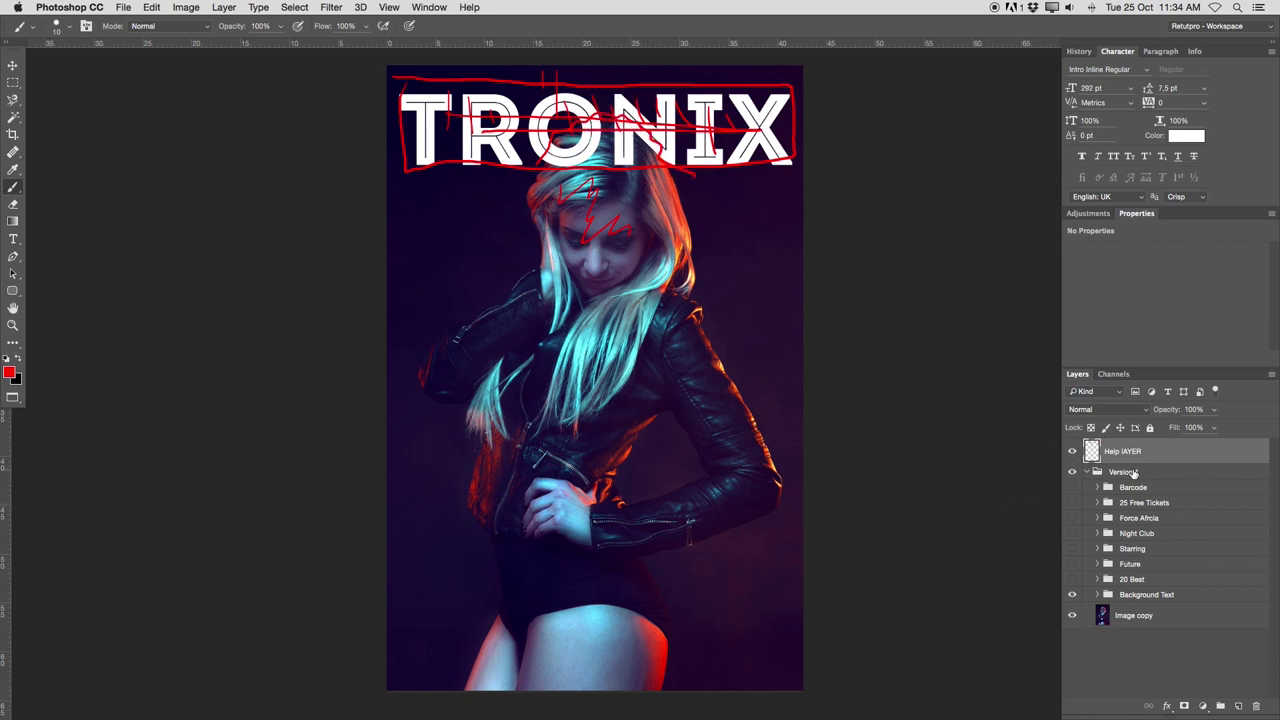
{"action": "left_click_drag", "start_coordinate": [1130, 452], "coordinate": [1256, 706]}
{"action": "left_click", "coordinate": [1238, 706]}
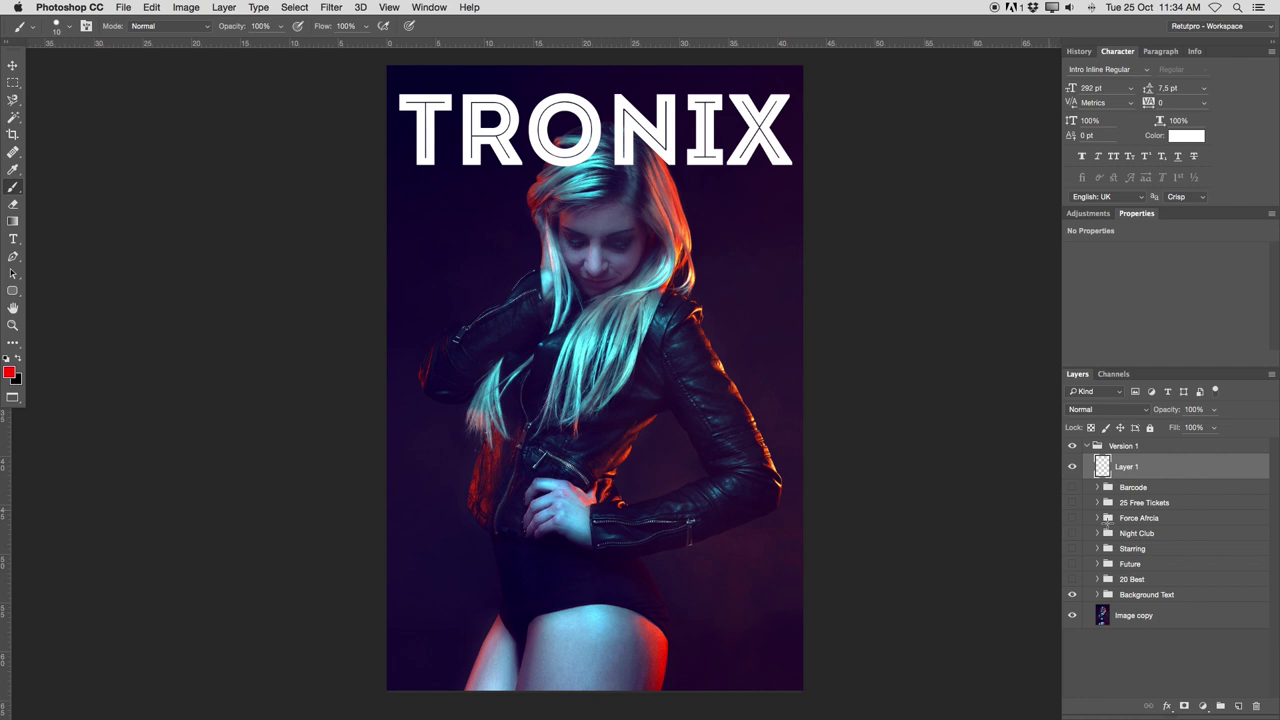
Outline the top of the model's head in red with Background Text hidden, show the title again and delete the outline layer.
{"action": "left_click", "coordinate": [1073, 595]}
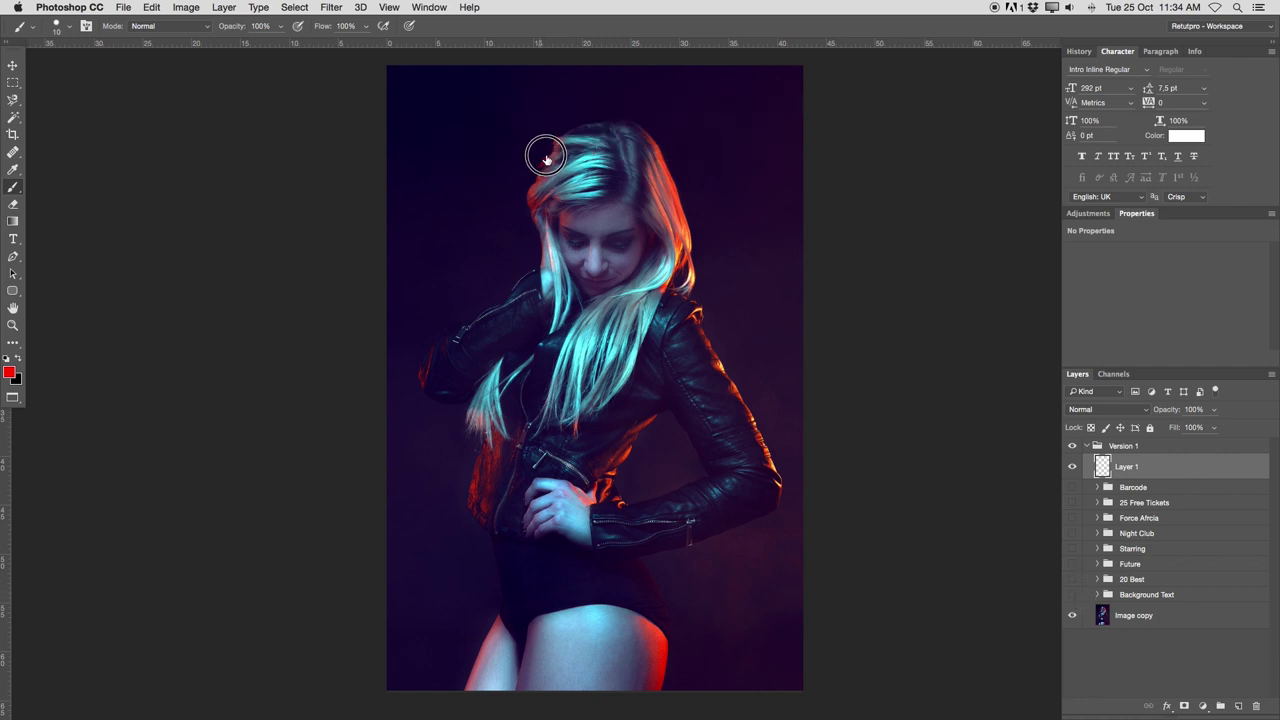
{"action": "mouse_move", "coordinate": [558, 137]}
{"action": "left_mouse_down"}
{"action": "mouse_move", "coordinate": [629, 121]}
{"action": "mouse_move", "coordinate": [668, 163]}
{"action": "mouse_move", "coordinate": [676, 195]}
{"action": "mouse_move", "coordinate": [545, 185]}
{"action": "left_mouse_up"}
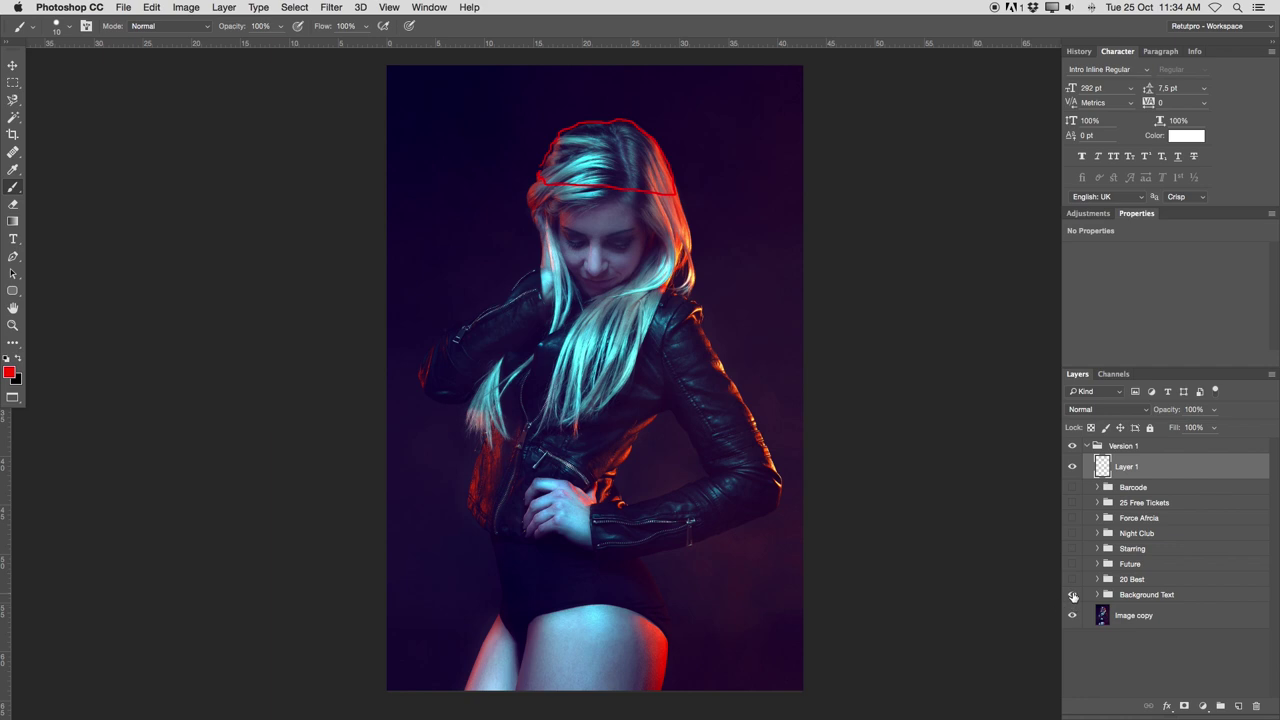
{"action": "left_click", "coordinate": [1073, 595]}
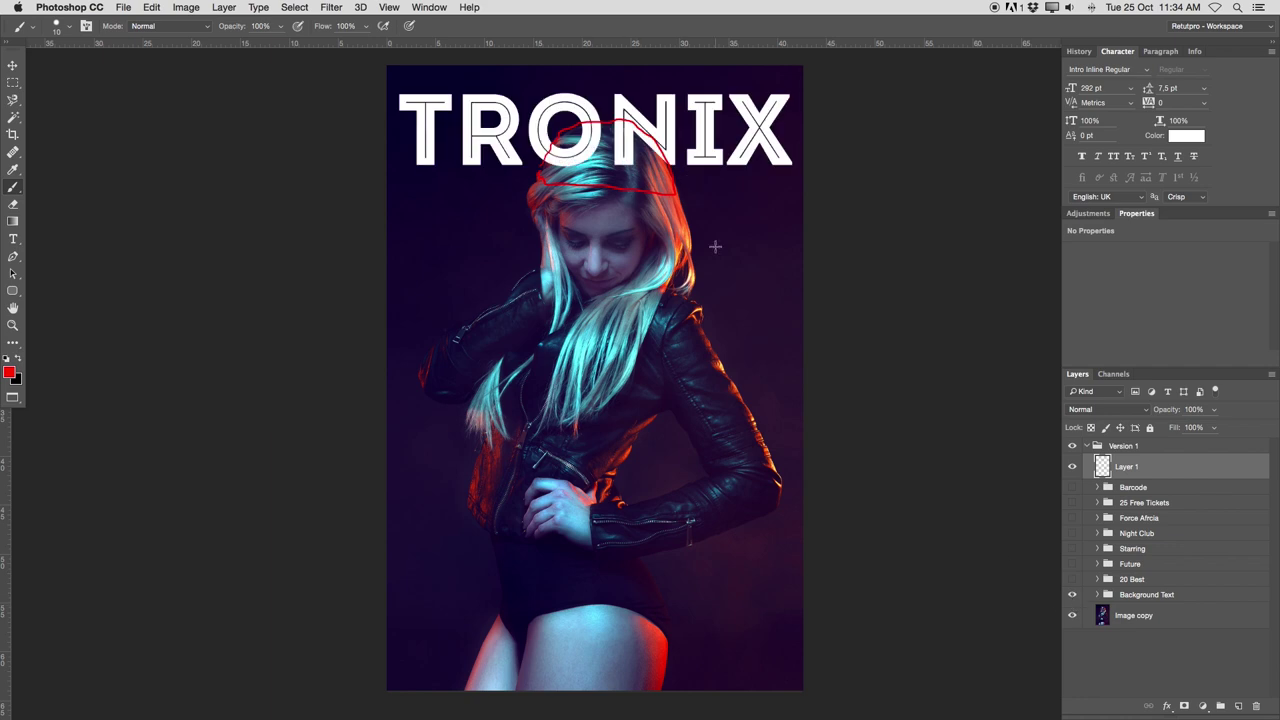
{"action": "left_click", "coordinate": [1072, 466]}
{"action": "key", "text": "Delete"}
Add a new layer named hELP lAYER above the Version 1 group and hide it.
{"action": "left_click", "coordinate": [1238, 706]}
{"action": "double_click", "coordinate": [1126, 467]}
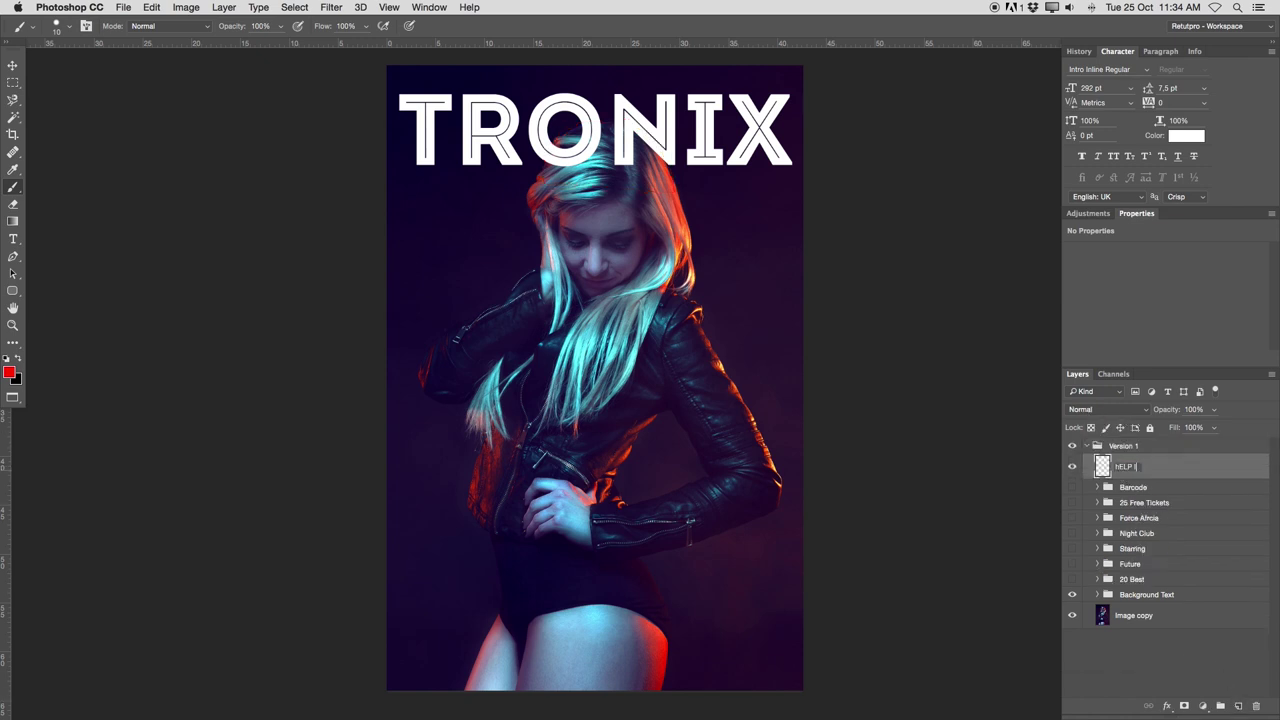
{"action": "type", "text": "R"}
{"action": "key", "text": "Return"}
{"action": "mouse_move", "coordinate": [1127, 466]}
{"action": "left_mouse_down"}
{"action": "mouse_move", "coordinate": [1133, 449]}
{"action": "mouse_move", "coordinate": [1122, 459]}
{"action": "left_mouse_up"}
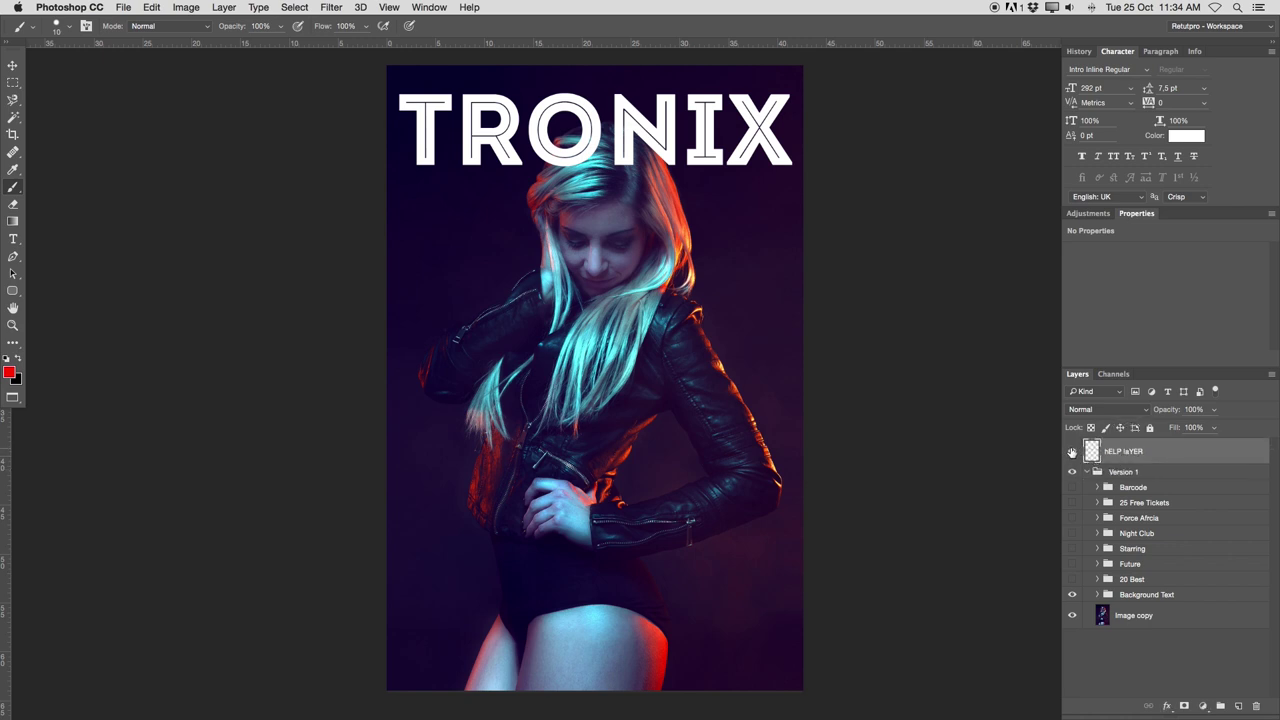
{"action": "left_click", "coordinate": [1074, 452]}
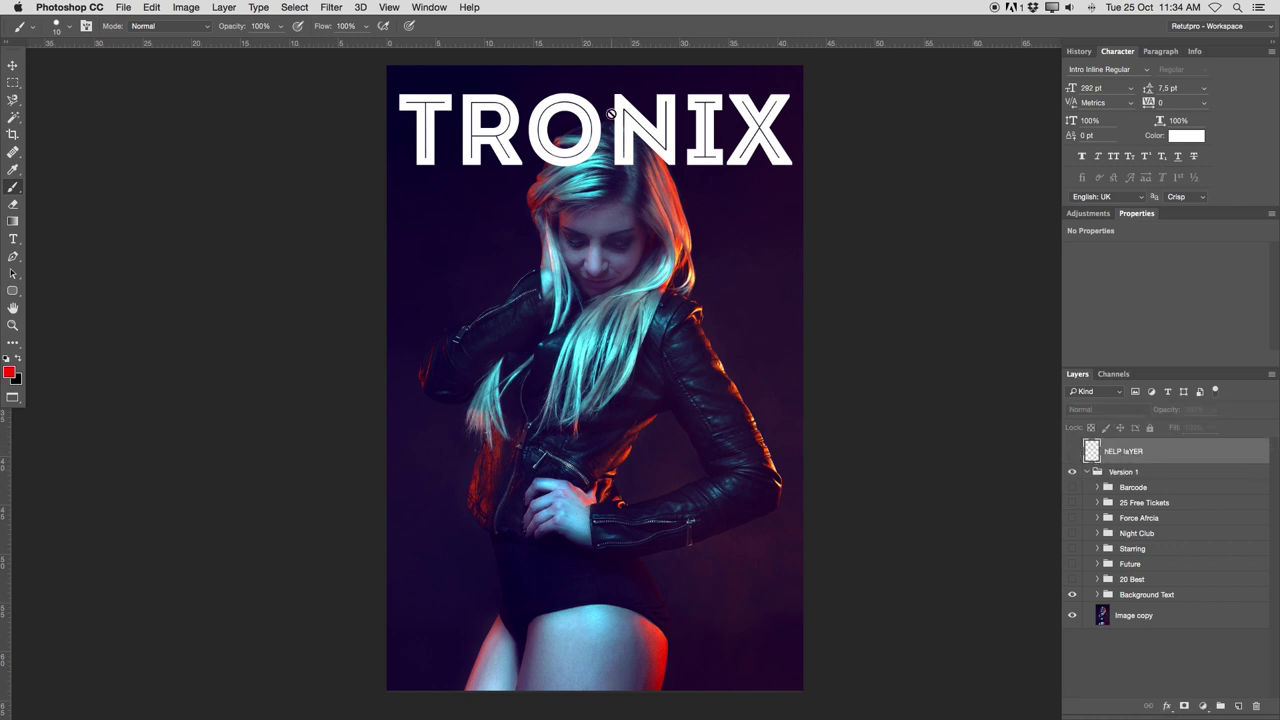
Show the help layer and brush a red vertical centre line plus text-placement sketches in the empty areas around the model.
{"action": "left_click", "coordinate": [1073, 451]}
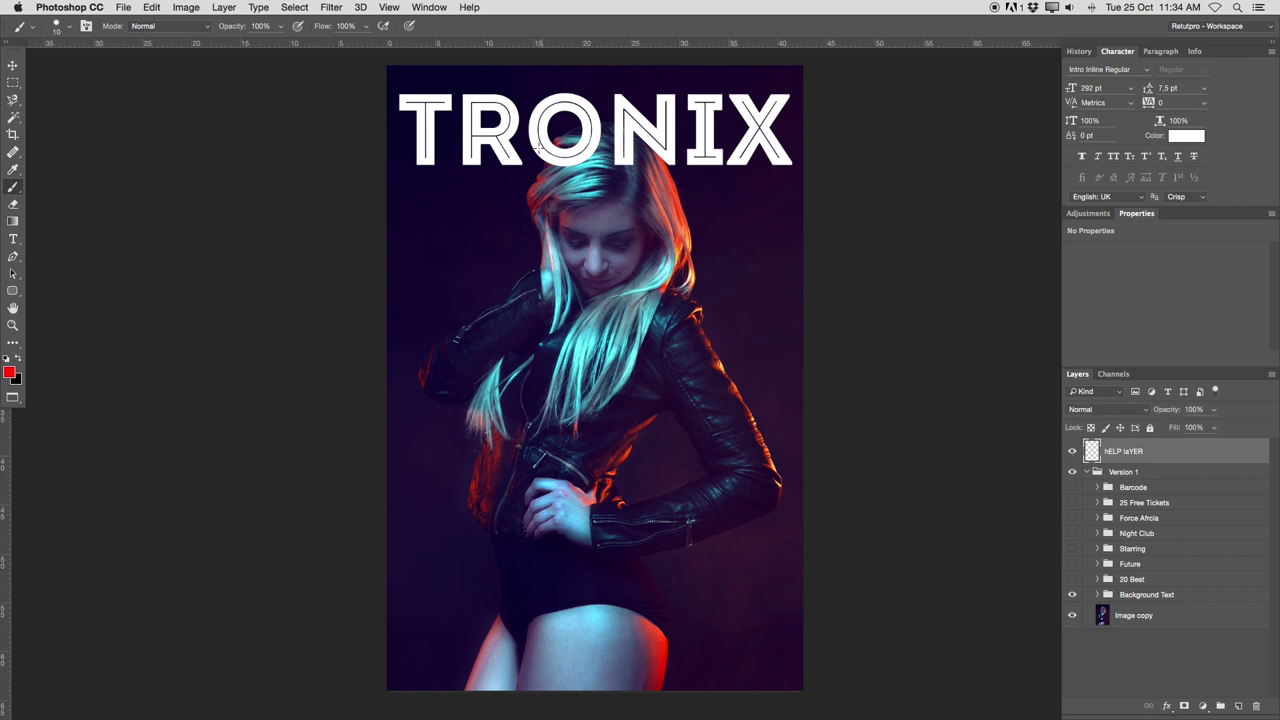
{"action": "left_click_drag", "start_coordinate": [594, 68], "coordinate": [607, 692]}
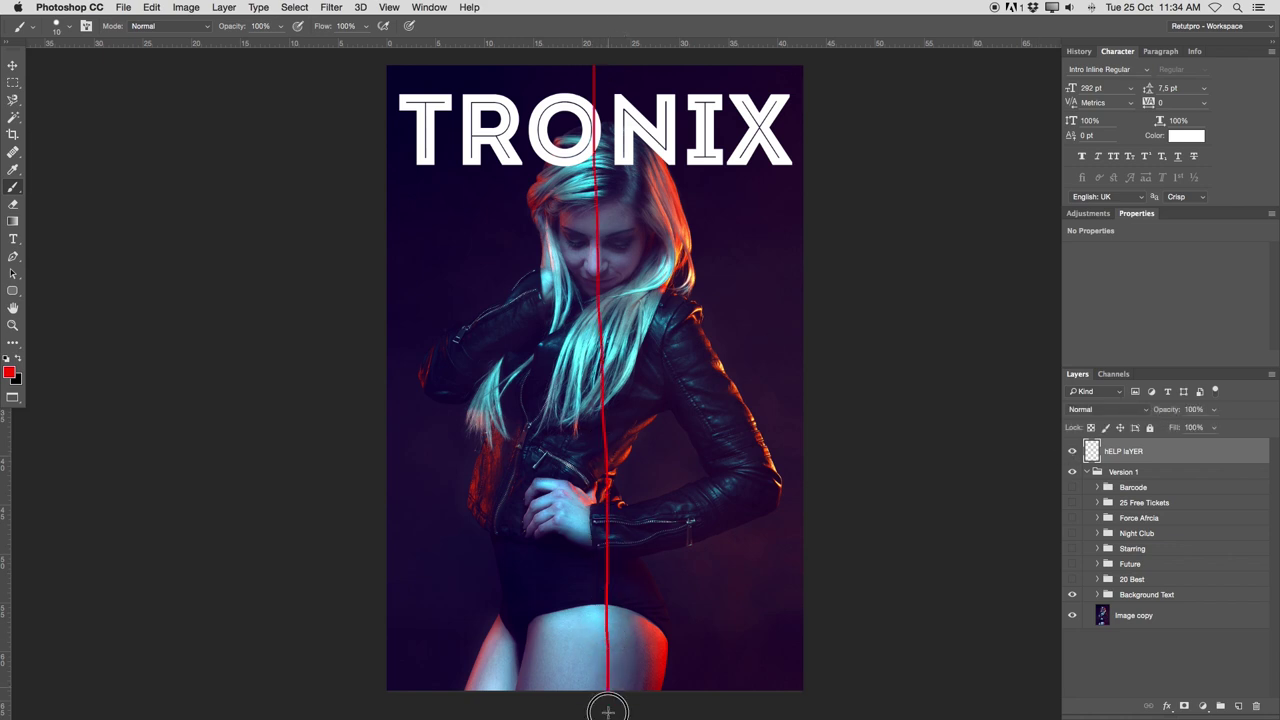
{"action": "mouse_move", "coordinate": [360, 189]}
{"action": "left_mouse_down"}
{"action": "mouse_move", "coordinate": [459, 217]}
{"action": "mouse_move", "coordinate": [391, 268]}
{"action": "mouse_move", "coordinate": [487, 262]}
{"action": "left_mouse_up"}
{"action": "mouse_move", "coordinate": [455, 420]}
{"action": "left_mouse_down"}
{"action": "mouse_move", "coordinate": [558, 425]}
{"action": "mouse_move", "coordinate": [535, 427]}
{"action": "left_mouse_up"}
{"action": "mouse_move", "coordinate": [721, 392]}
{"action": "left_mouse_down"}
{"action": "mouse_move", "coordinate": [729, 420]}
{"action": "mouse_move", "coordinate": [795, 420]}
{"action": "left_mouse_up"}
{"action": "mouse_move", "coordinate": [797, 539]}
{"action": "left_mouse_down"}
{"action": "mouse_move", "coordinate": [680, 641]}
{"action": "mouse_move", "coordinate": [735, 548]}
{"action": "mouse_move", "coordinate": [672, 614]}
{"action": "mouse_move", "coordinate": [781, 604]}
{"action": "left_mouse_up"}
{"action": "mouse_move", "coordinate": [391, 549]}
{"action": "left_mouse_down"}
{"action": "mouse_move", "coordinate": [546, 535]}
{"action": "mouse_move", "coordinate": [542, 642]}
{"action": "mouse_move", "coordinate": [421, 640]}
{"action": "mouse_move", "coordinate": [421, 569]}
{"action": "mouse_move", "coordinate": [480, 584]}
{"action": "left_mouse_up"}
{"action": "mouse_move", "coordinate": [717, 217]}
{"action": "left_mouse_down"}
{"action": "mouse_move", "coordinate": [751, 174]}
{"action": "mouse_move", "coordinate": [717, 191]}
{"action": "mouse_move", "coordinate": [811, 177]}
{"action": "mouse_move", "coordinate": [718, 212]}
{"action": "left_mouse_up"}
{"action": "left_click_drag", "start_coordinate": [732, 80], "coordinate": [776, 84]}
{"action": "mouse_move", "coordinate": [450, 190]}
{"action": "left_mouse_down"}
{"action": "mouse_move", "coordinate": [380, 177]}
{"action": "mouse_move", "coordinate": [441, 196]}
{"action": "left_mouse_up"}
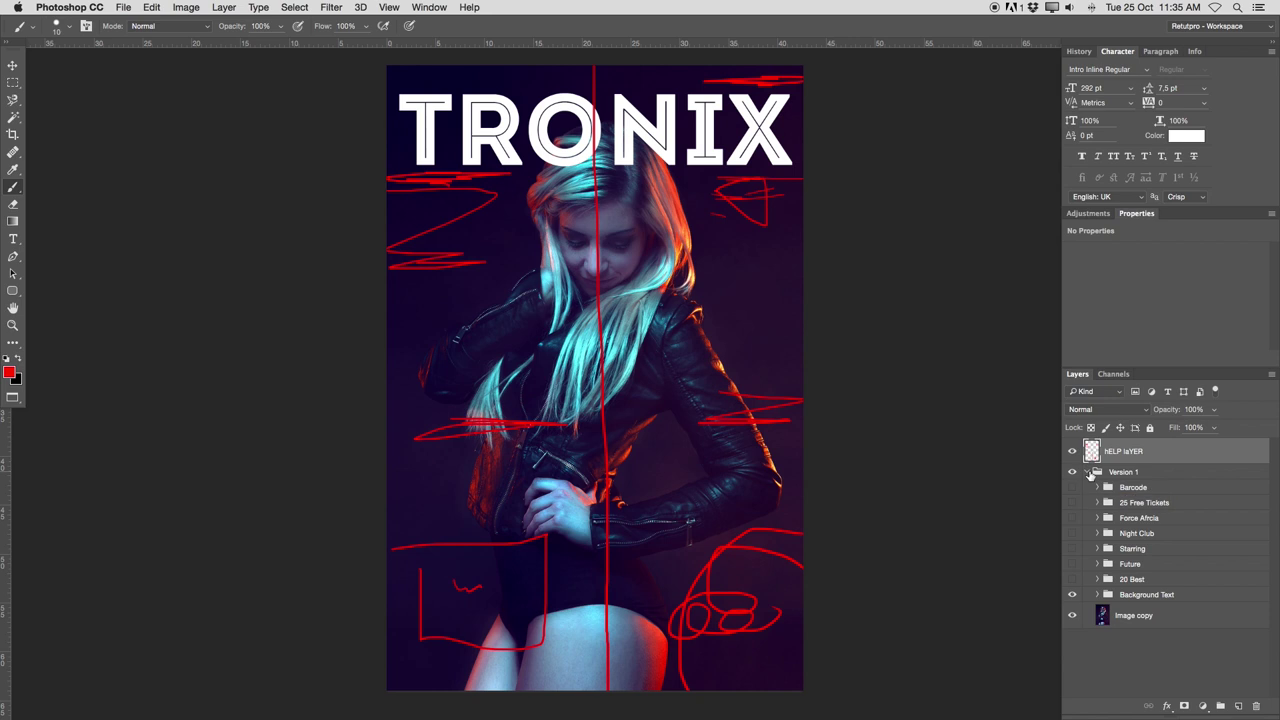
Hide the help layer, show all the text groups inside Version 1 and collapse the group.
{"action": "left_click", "coordinate": [1071, 453]}
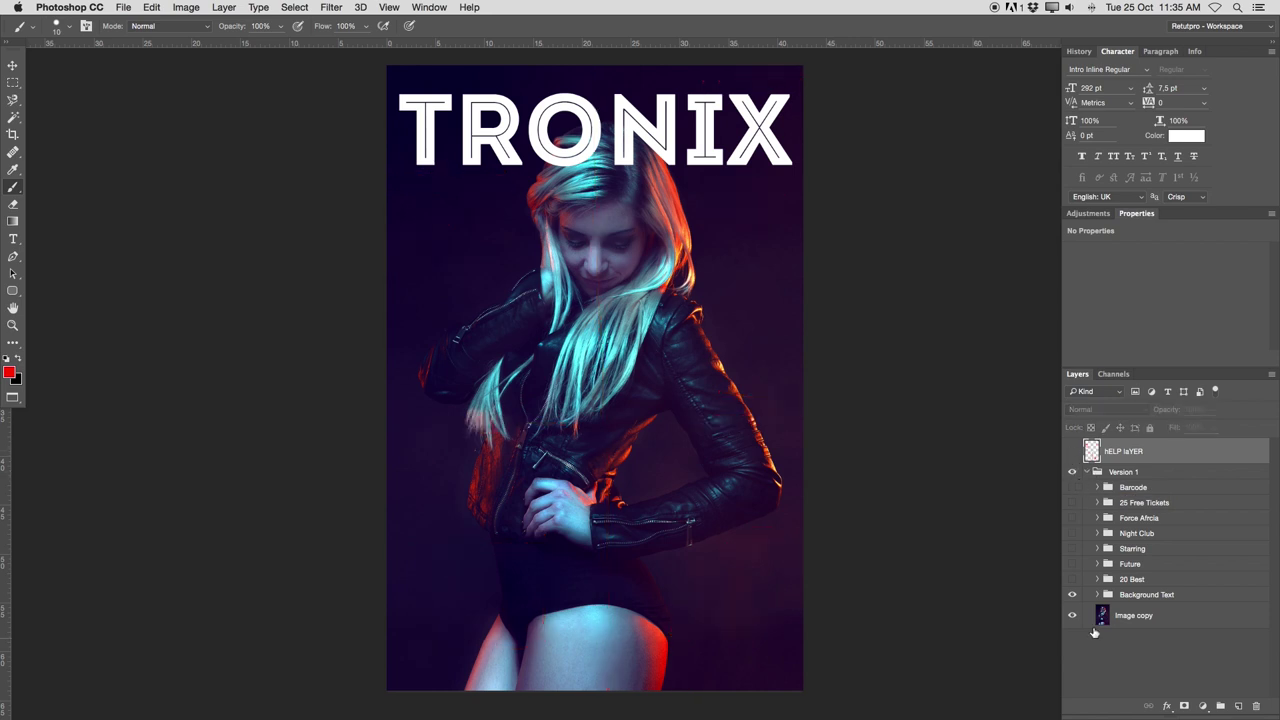
{"action": "left_click_drag", "start_coordinate": [1071, 564], "coordinate": [1072, 490]}
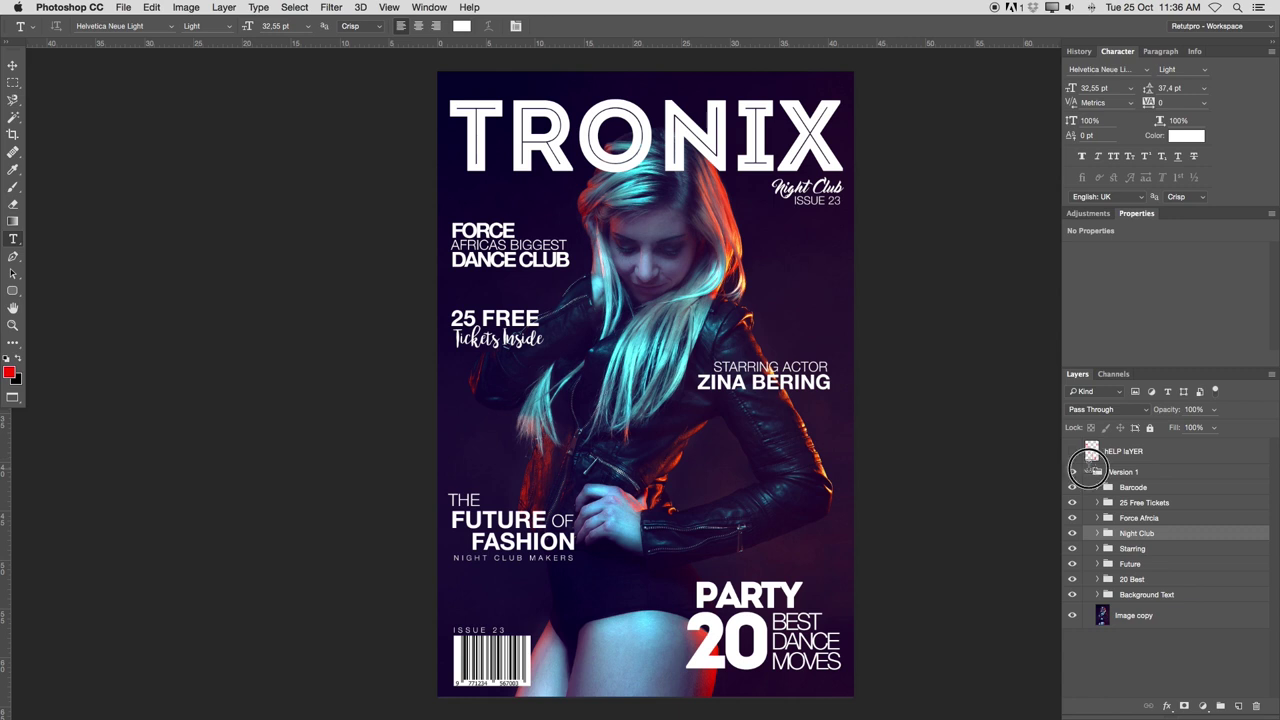
{"action": "left_click", "coordinate": [1088, 472]}
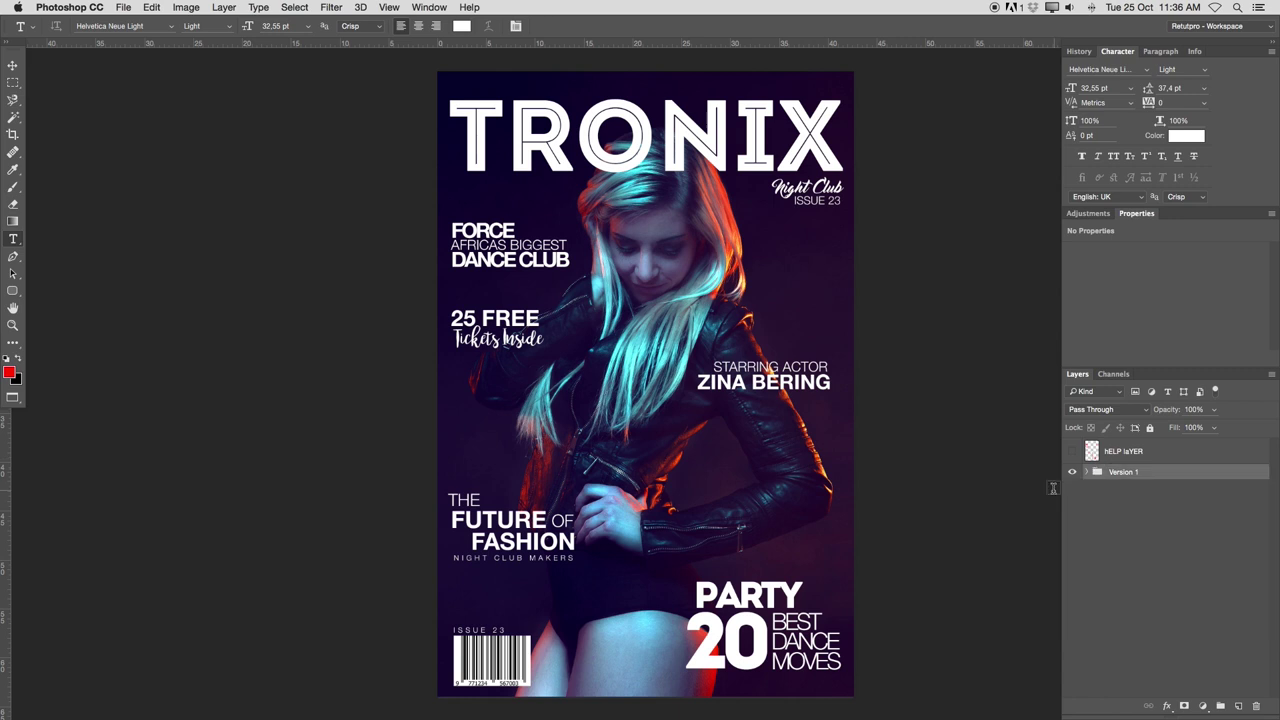
Hide the Version 1 group and place a duplicate of the Image copy layer above it, renamed Start.
{"action": "left_click", "coordinate": [1073, 472]}
{"action": "left_click", "coordinate": [1087, 472]}
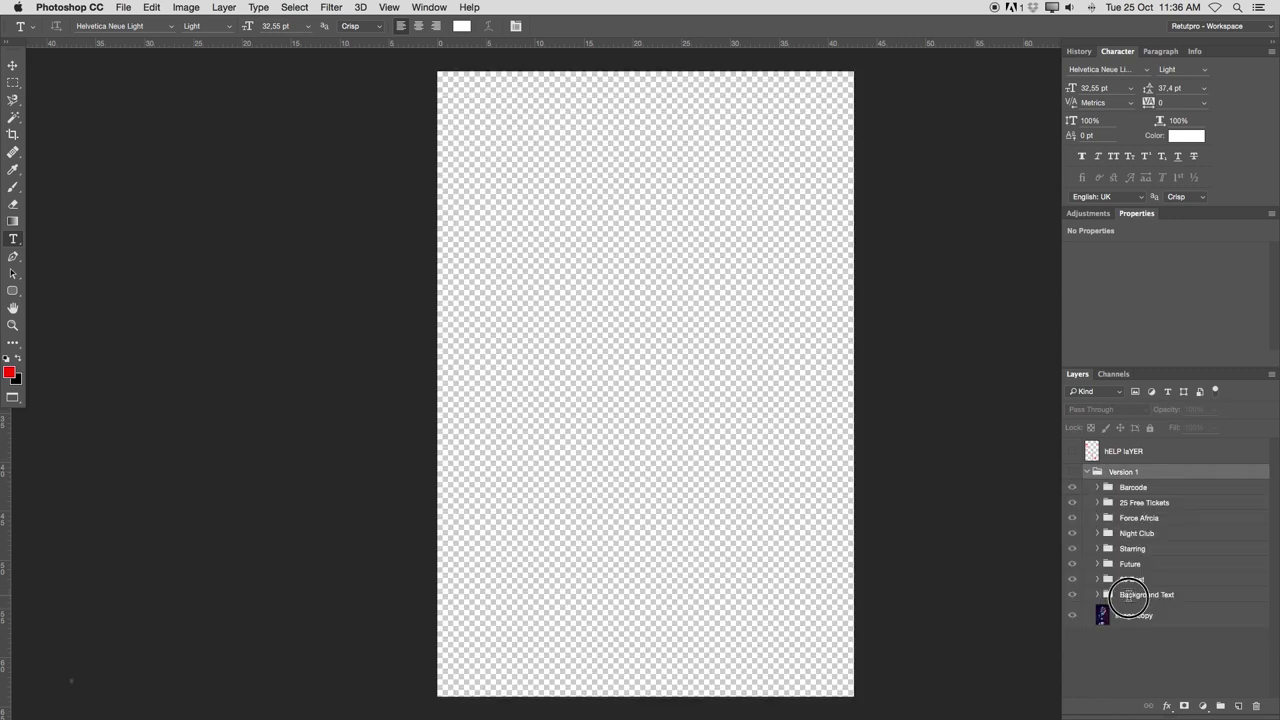
{"action": "left_click", "coordinate": [1127, 617]}
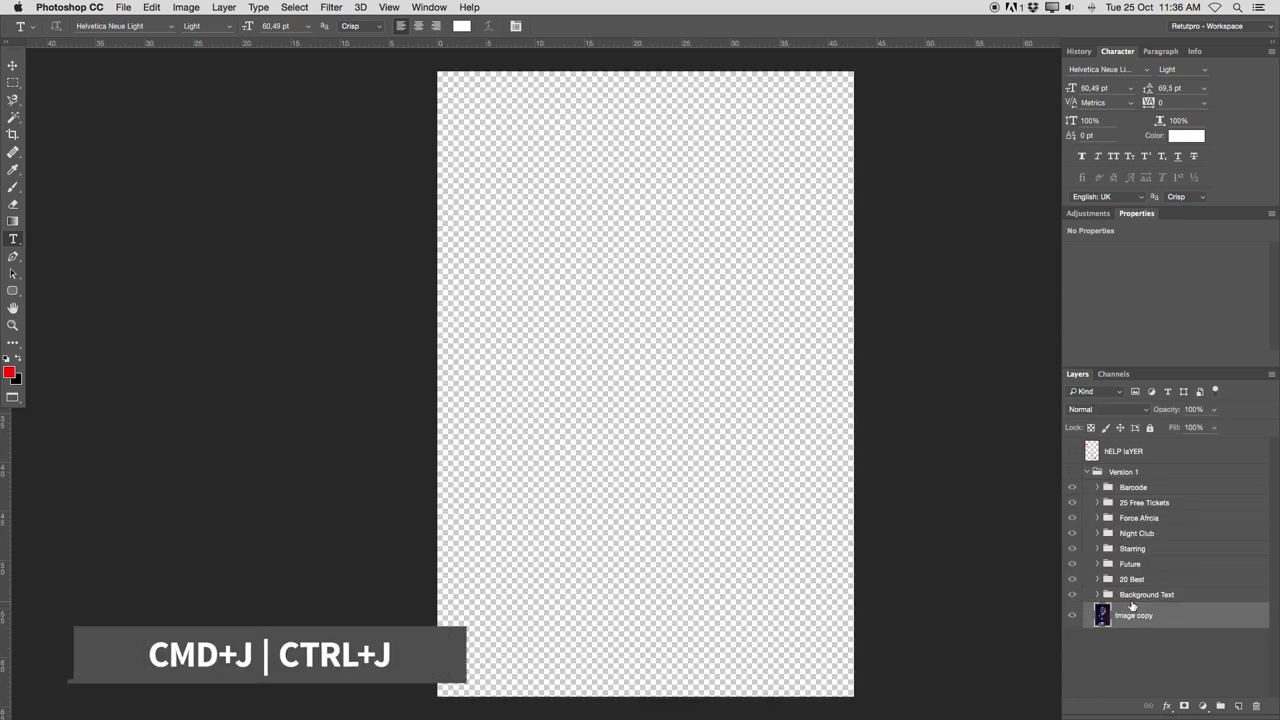
{"action": "key", "text": "super+j"}
{"action": "left_click_drag", "start_coordinate": [1130, 614], "coordinate": [1121, 466]}
{"action": "left_click", "coordinate": [1096, 498]}
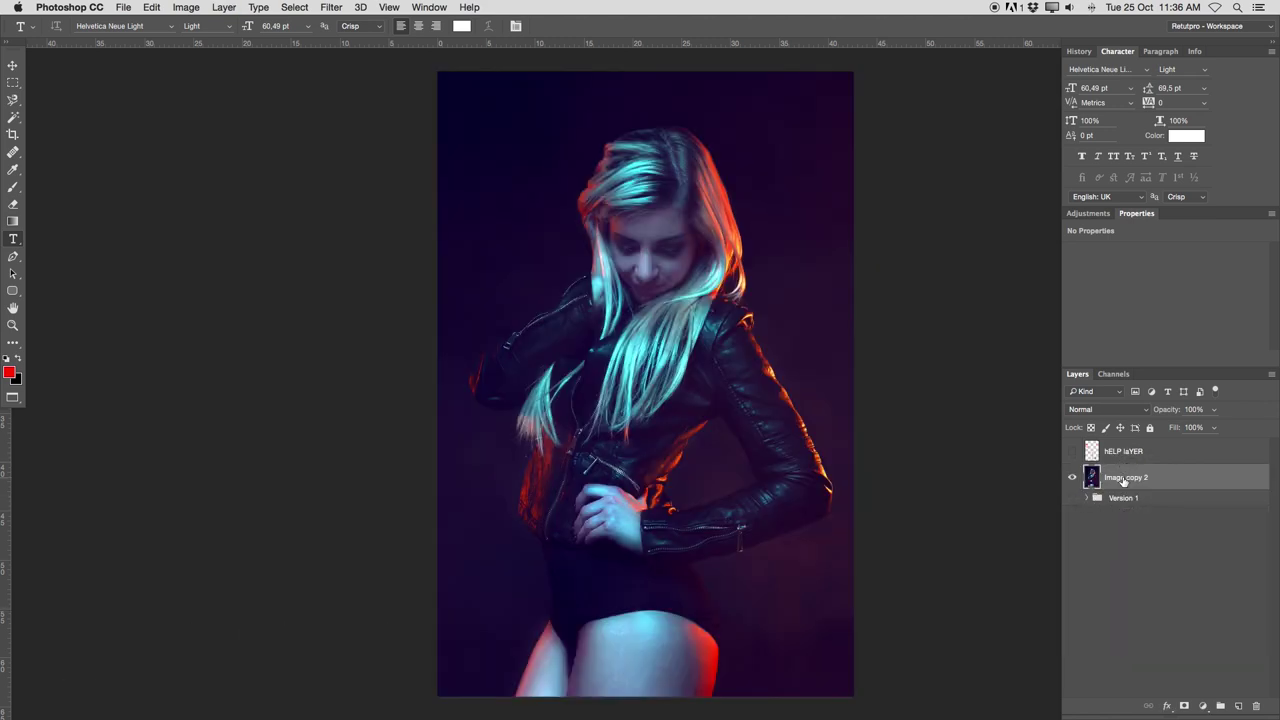
{"action": "double_click", "coordinate": [1125, 478]}
Add a text box about 1570 × 505 px across the top of the cover reading TRONIX in Intro Inline Regular.
{"action": "left_click_drag", "start_coordinate": [453, 88], "coordinate": [842, 213]}
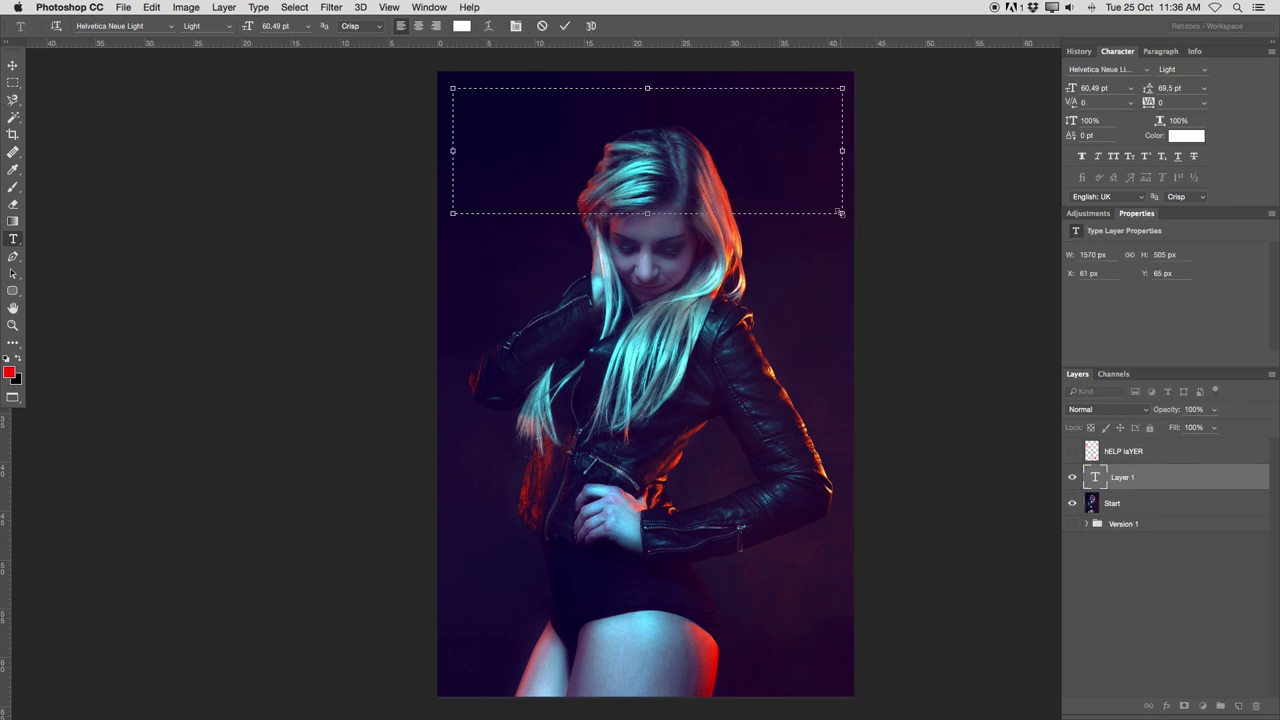
{"action": "type", "text": "TRONIX"}
{"action": "key", "text": "ctrl+a"}
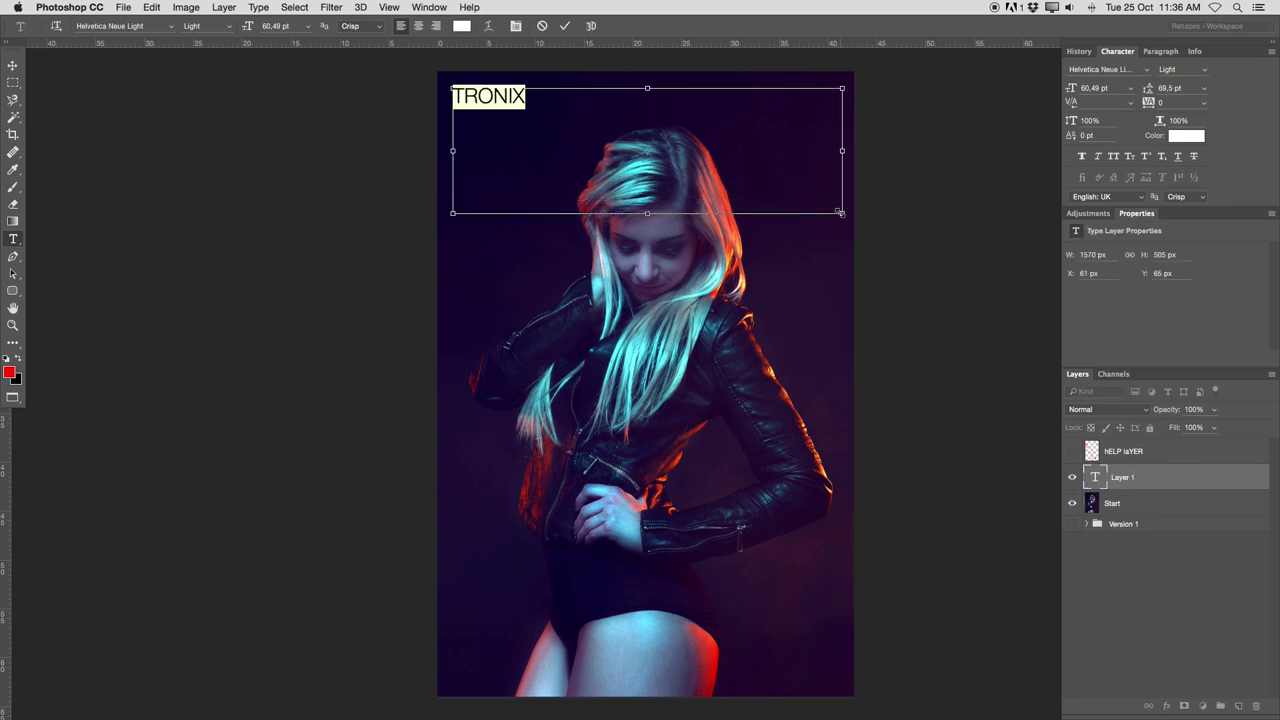
{"action": "left_click", "coordinate": [172, 26]}
{"action": "scroll", "coordinate": [217, 150], "scroll_direction": "up", "scroll_amount": 20}
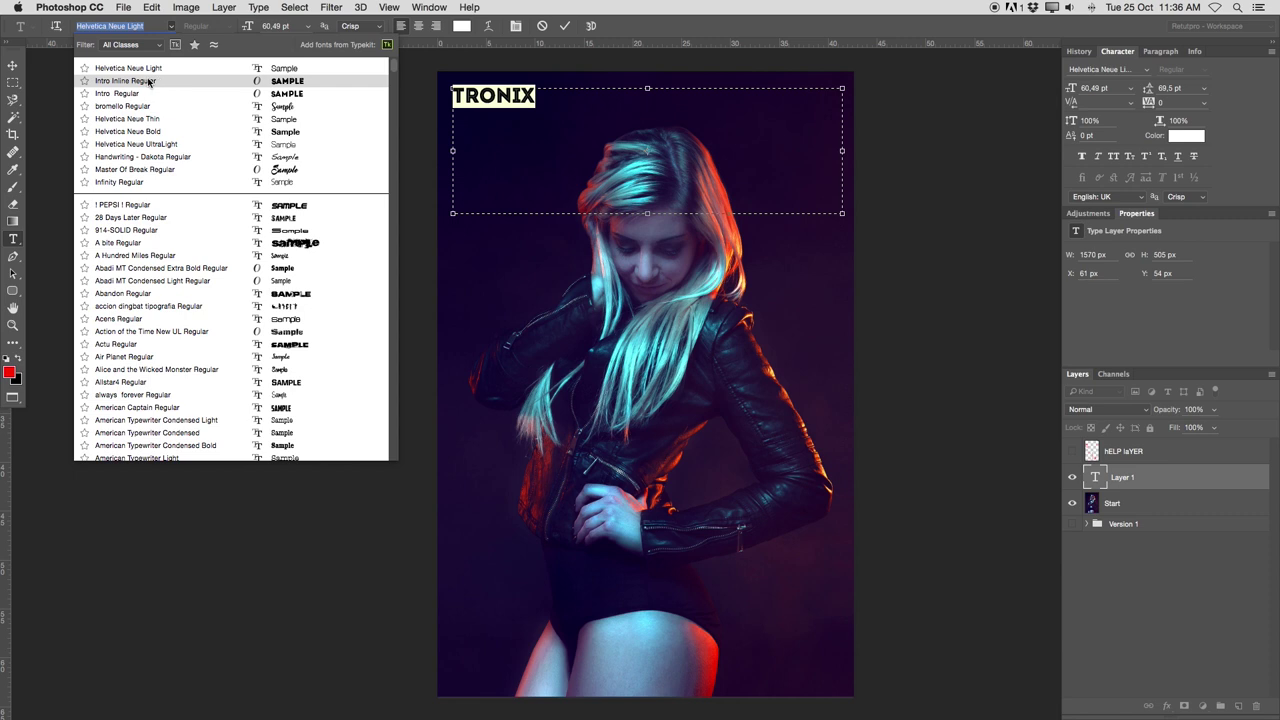
{"action": "left_click", "coordinate": [180, 84]}
Enlarge the TRONIX text to 293,49 pt and its text box to about 1720 × 549 px.
{"action": "left_click_drag", "start_coordinate": [249, 26], "coordinate": [392, 18]}
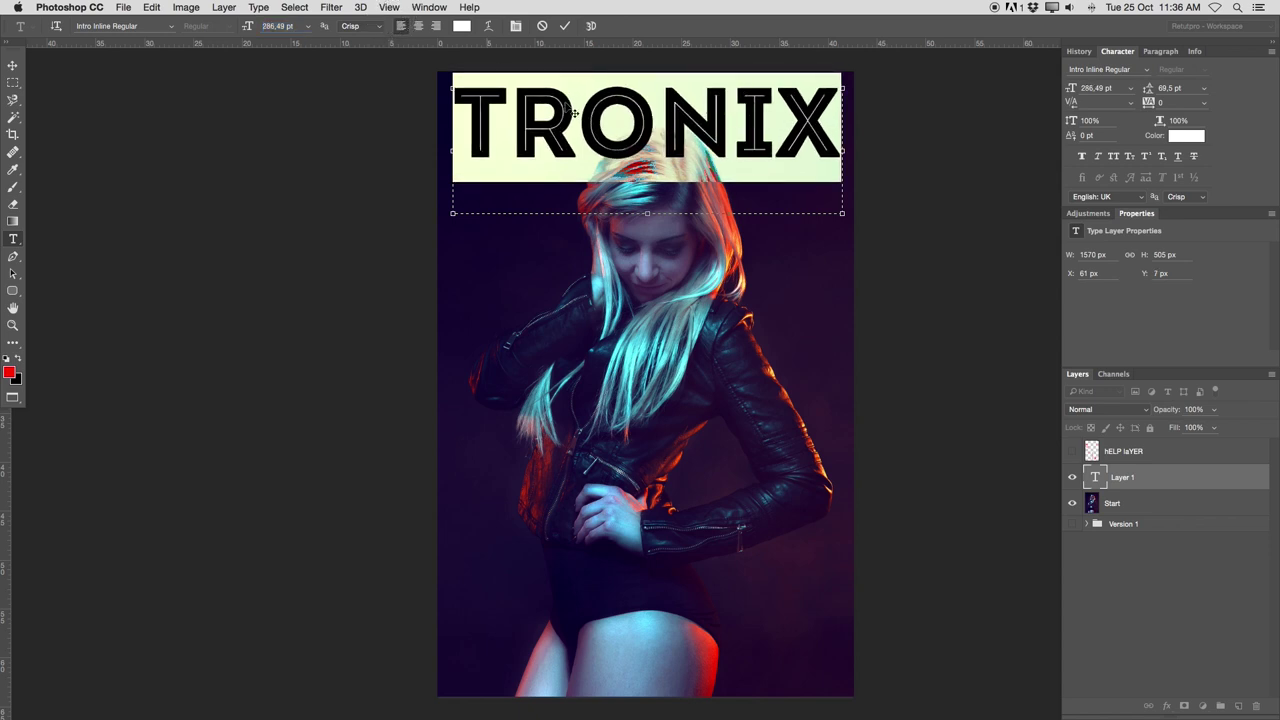
{"action": "left_click_drag", "start_coordinate": [843, 213], "coordinate": [878, 223]}
{"action": "left_click_drag", "start_coordinate": [253, 27], "coordinate": [265, 27]}
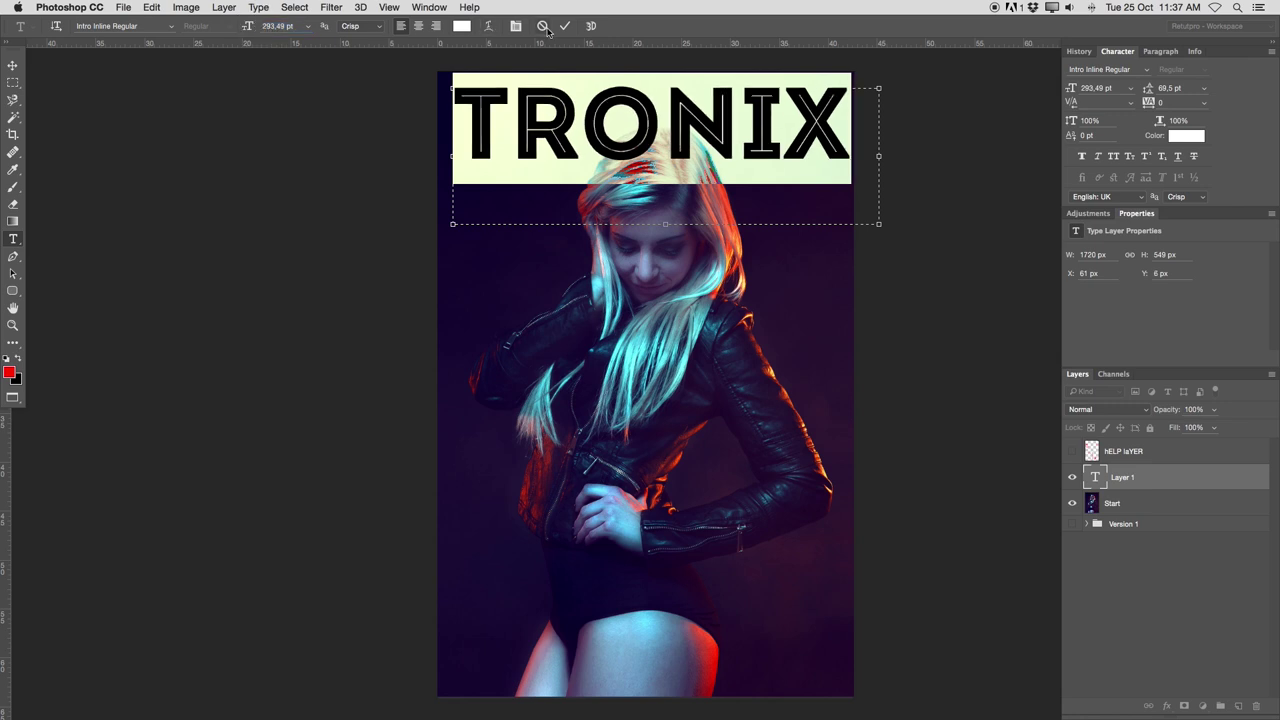
{"action": "left_click", "coordinate": [563, 27]}
Move the TRONIX title down and left to about X 47 px, Y 65 px.
{"action": "key", "text": "v"}
{"action": "left_click_drag", "start_coordinate": [798, 152], "coordinate": [800, 178]}
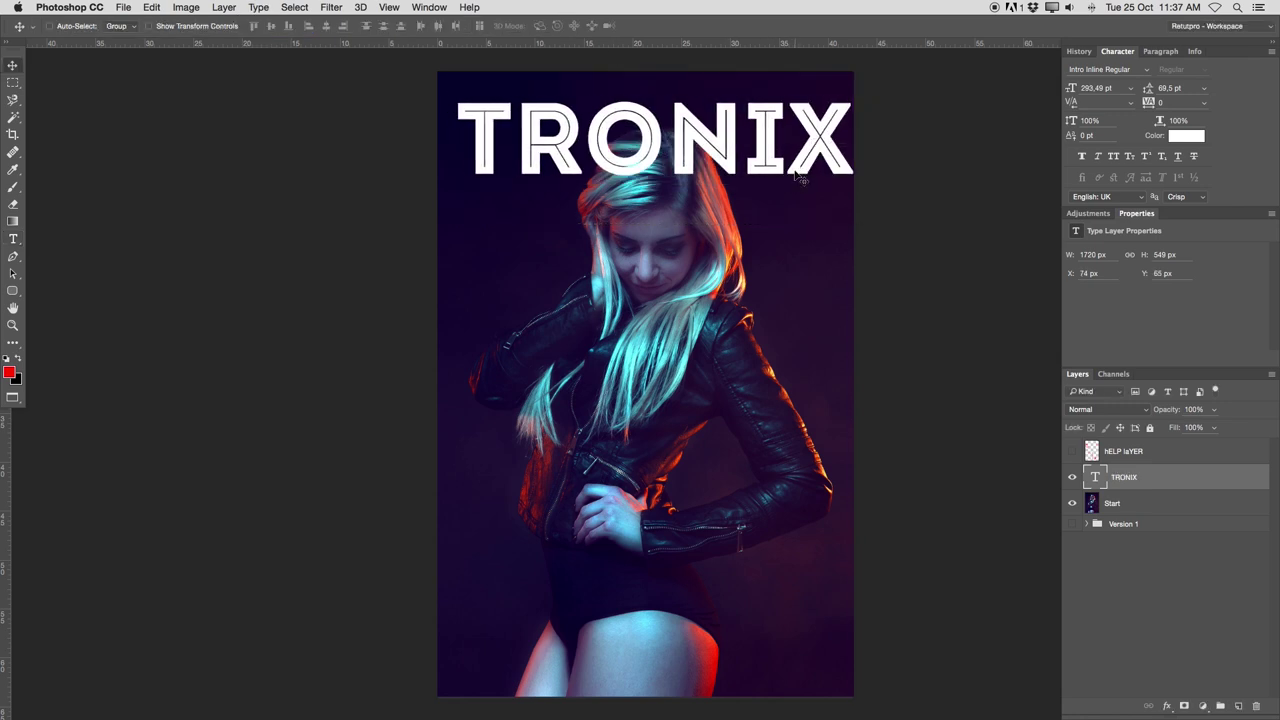
{"action": "key", "text": "Left"}
{"action": "key", "text": "Left"}
{"action": "key", "text": "Left"}
{"action": "key", "text": "Left"}
{"action": "key", "text": "Left"}
{"action": "key", "text": "Left"}
{"action": "key", "text": "Left"}
{"action": "key", "text": "Left"}
{"action": "key", "text": "Left"}
{"action": "key", "text": "Left"}
{"action": "key", "text": "Left"}
{"action": "key", "text": "Left"}
{"action": "key", "text": "Left"}
{"action": "key", "text": "Left"}
{"action": "key", "text": "Left"}
{"action": "key", "text": "Left"}
{"action": "key", "text": "Left"}
{"action": "key", "text": "Left"}
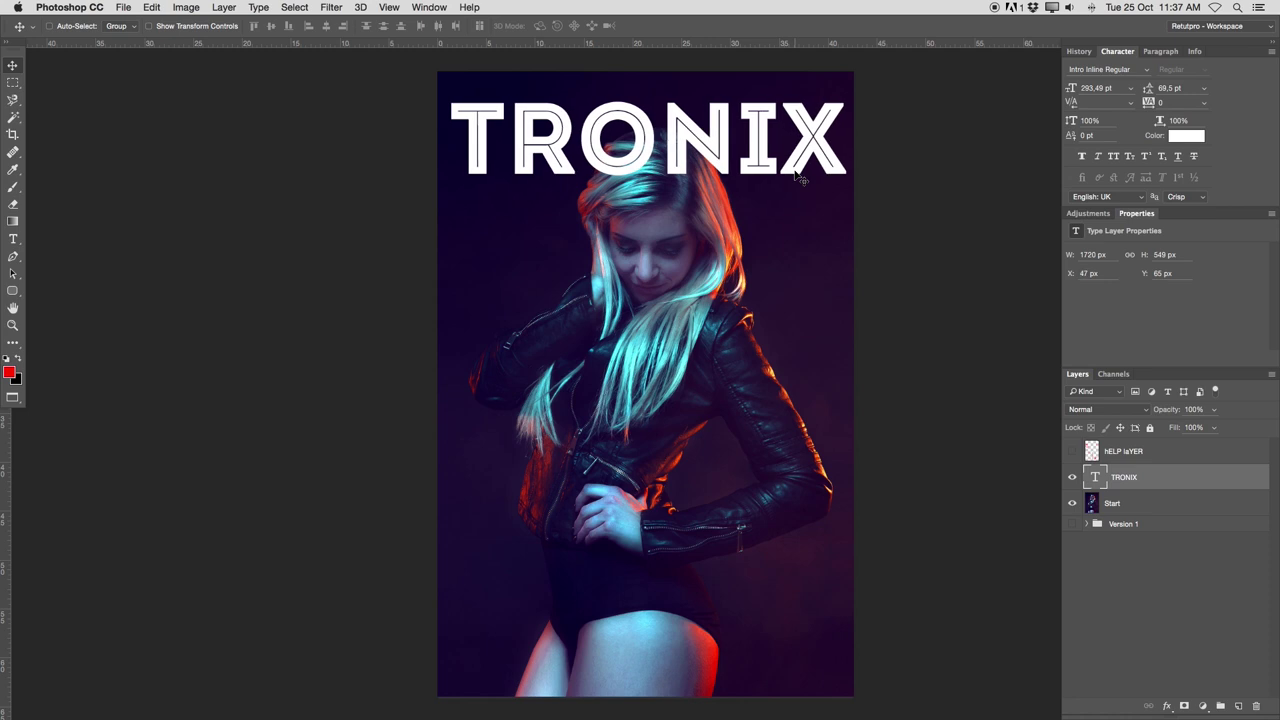
Set the TRONIX title's font size to 290 pt.
{"action": "key", "text": "t"}
{"action": "double_click", "coordinate": [796, 125]}
{"action": "type", "text": "290"}
{"action": "key", "text": "Return"}
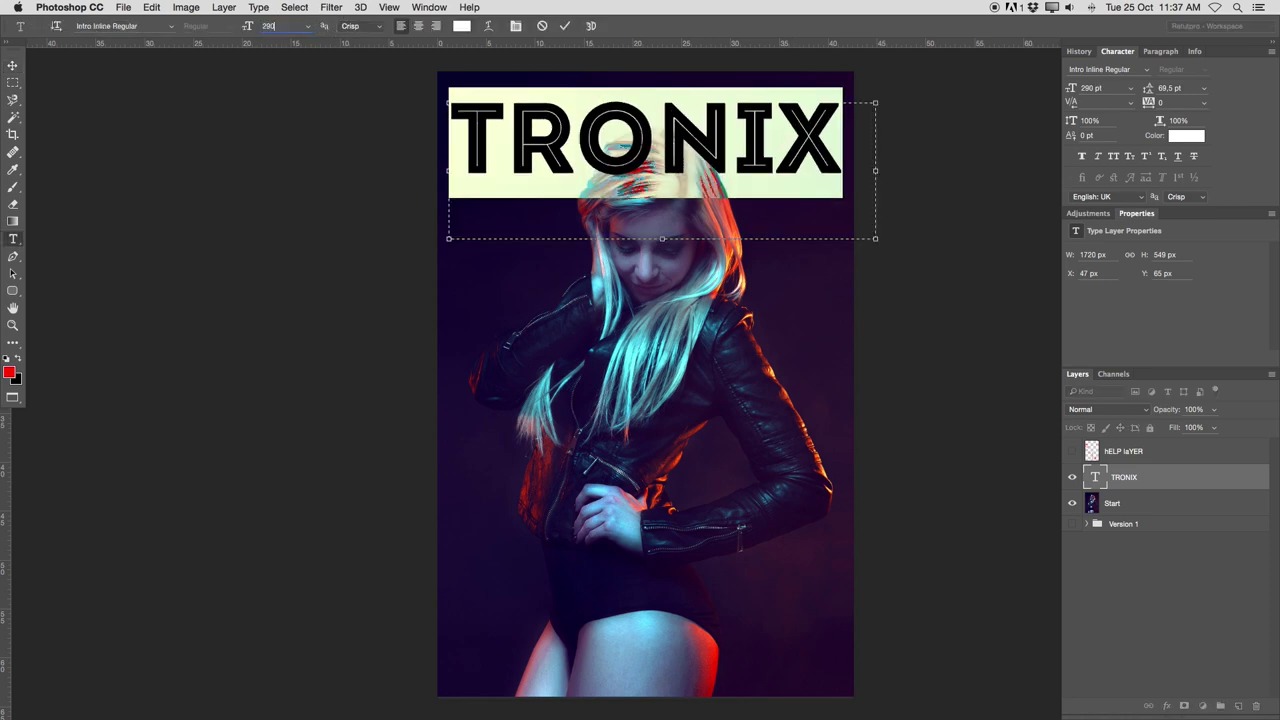
{"action": "key", "text": "ctrl+Return"}
Reposition the TRONIX title at about X 51 px, Y 38 px, testing a placement over the model's face on the way.
{"action": "key", "text": "v"}
{"action": "key", "text": "Right"}
{"action": "key", "text": "Right"}
{"action": "key", "text": "Right"}
{"action": "key", "text": "Right"}
{"action": "key", "text": "Right"}
{"action": "key", "text": "Right"}
{"action": "key", "text": "Right"}
{"action": "key", "text": "Right"}
{"action": "key", "text": "Right"}
{"action": "key", "text": "Right"}
{"action": "key", "text": "Up"}
{"action": "key", "text": "Up"}
{"action": "key", "text": "Up"}
{"action": "key", "text": "Left"}
{"action": "key", "text": "Left"}
{"action": "key", "text": "Left"}
{"action": "key", "text": "Left"}
{"action": "key", "text": "Left"}
{"action": "key", "text": "Left"}
{"action": "key", "text": "Up"}
{"action": "key", "text": "Up"}
{"action": "key", "text": "Up"}
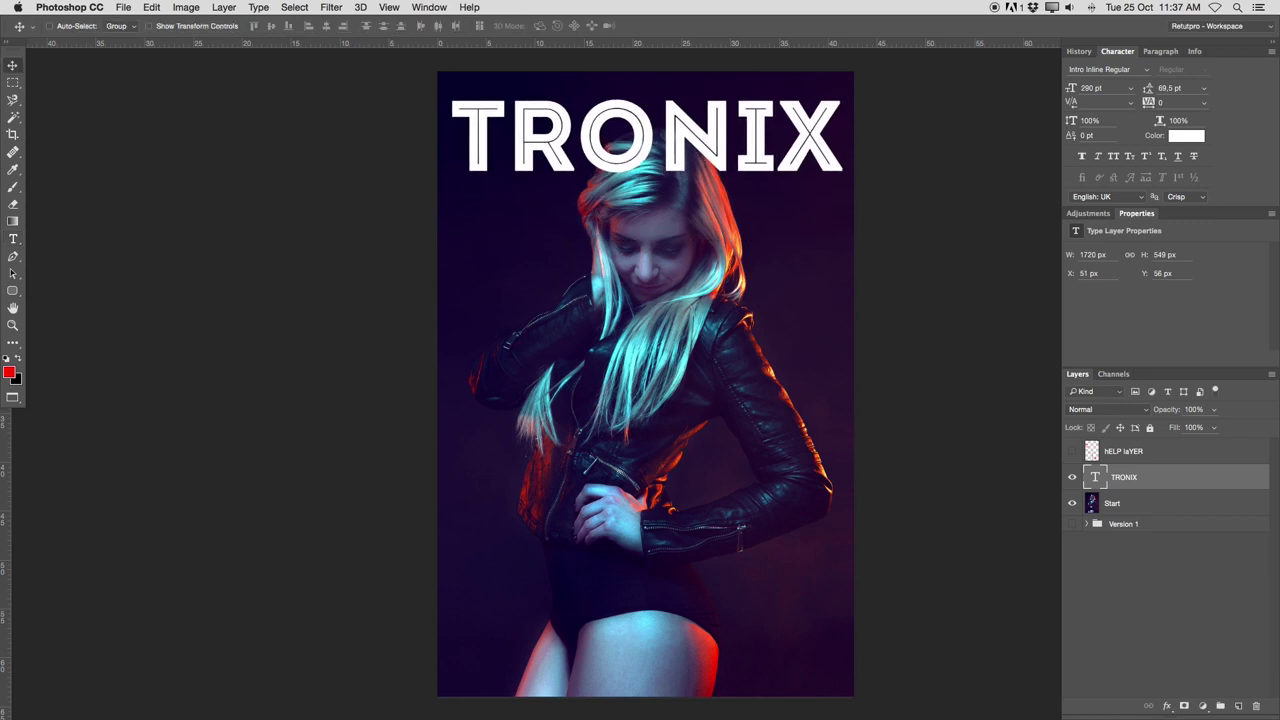
{"action": "key", "text": "Down"}
{"action": "key", "text": "Down"}
{"action": "key", "text": "Down"}
{"action": "key", "text": "Down"}
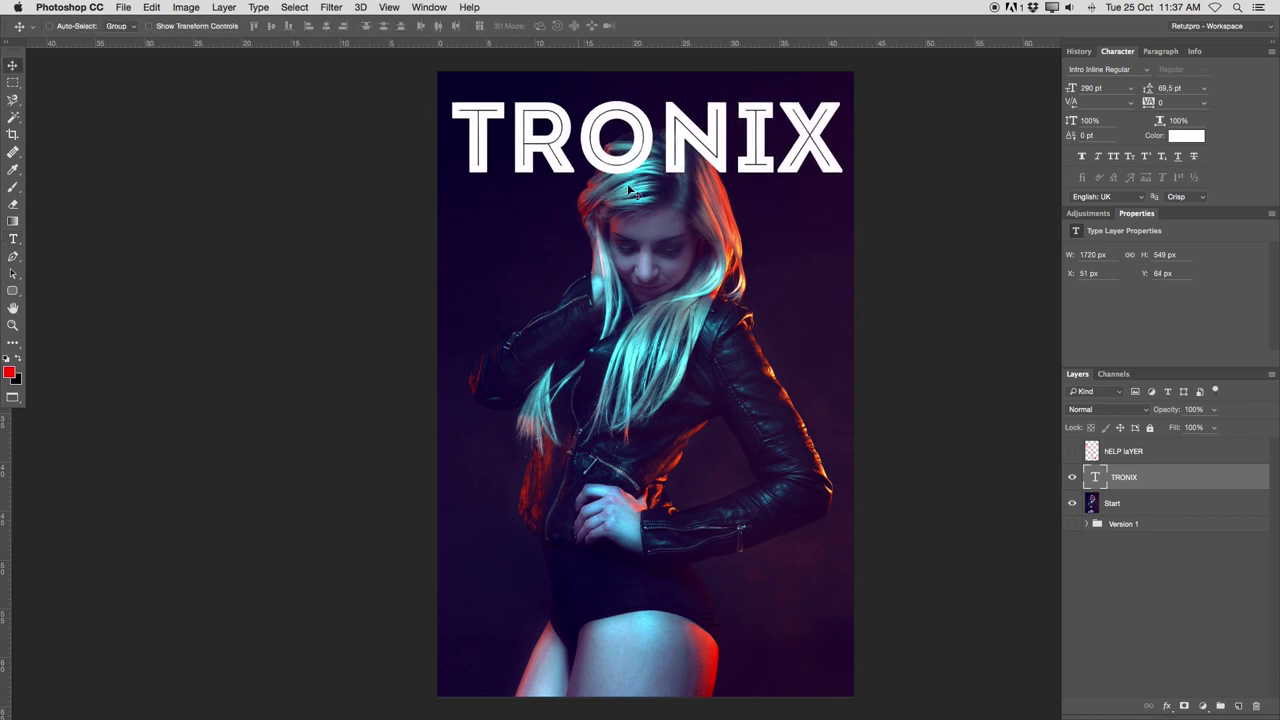
{"action": "left_click_drag", "start_coordinate": [660, 131], "coordinate": [658, 206]}
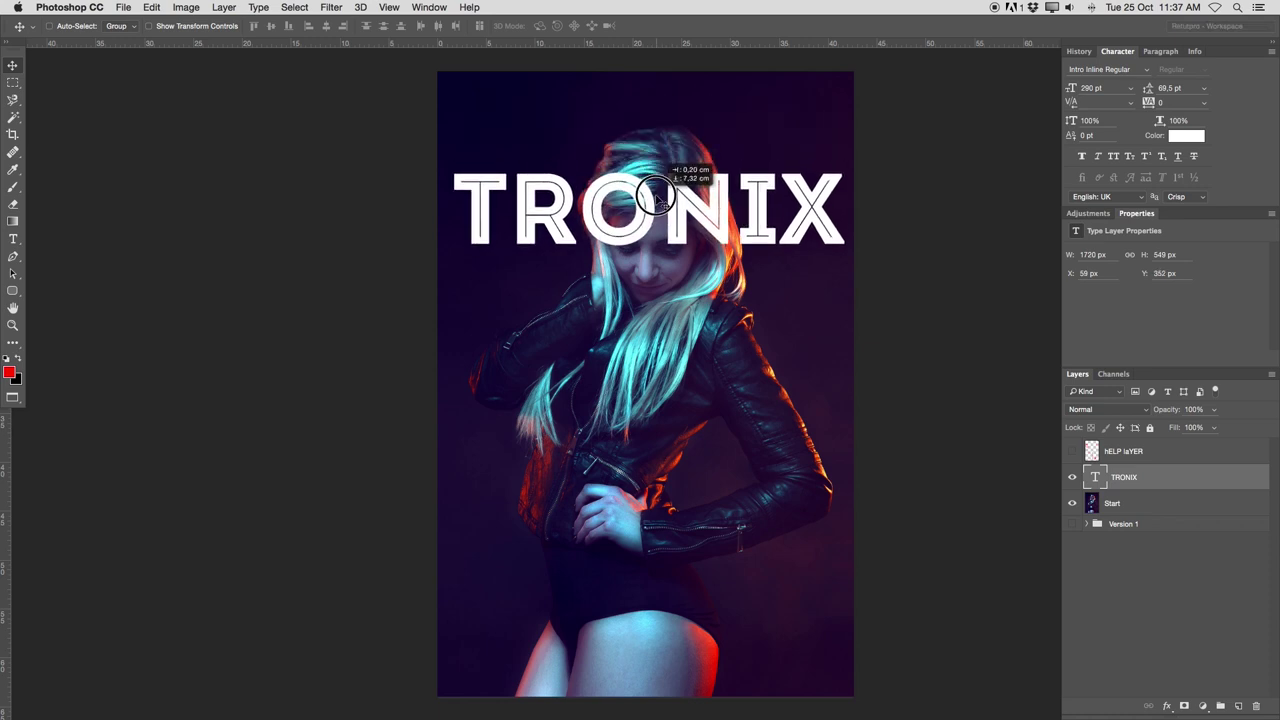
{"action": "left_click_drag", "start_coordinate": [657, 199], "coordinate": [672, 121]}
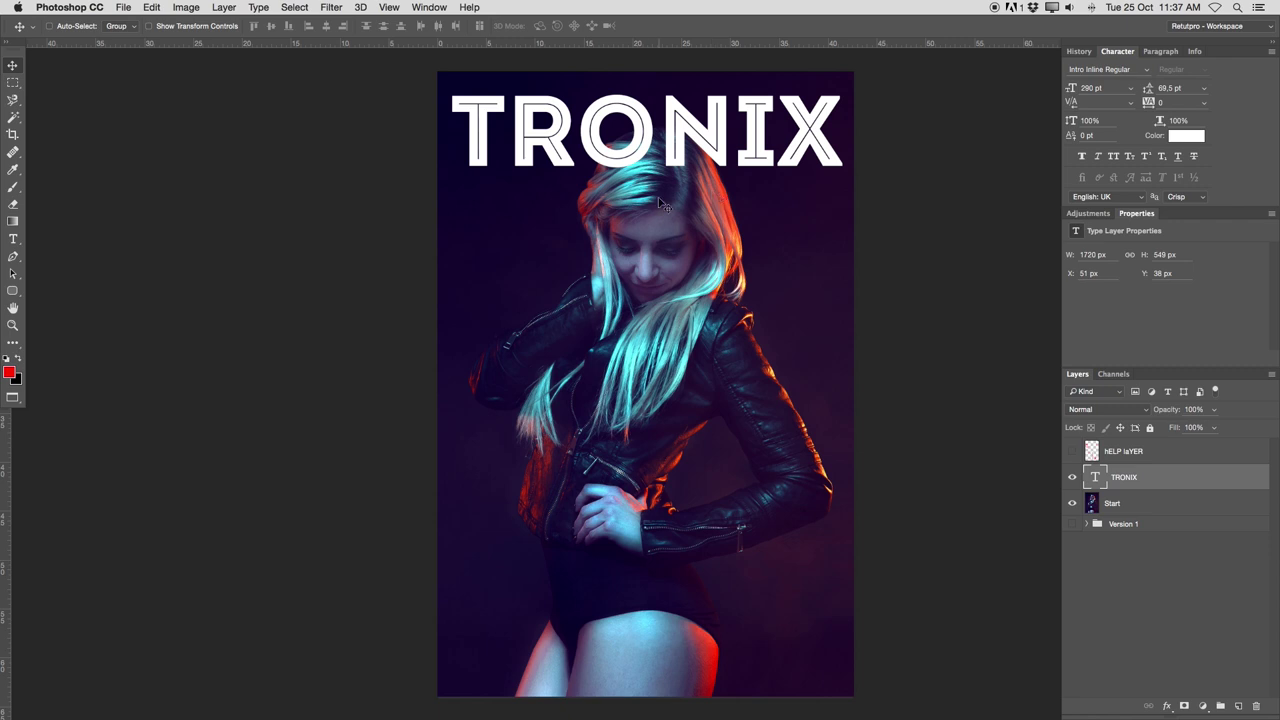
Add a text box about 970 × 349 px over the model's face reading Night Club.
{"action": "key", "text": "t"}
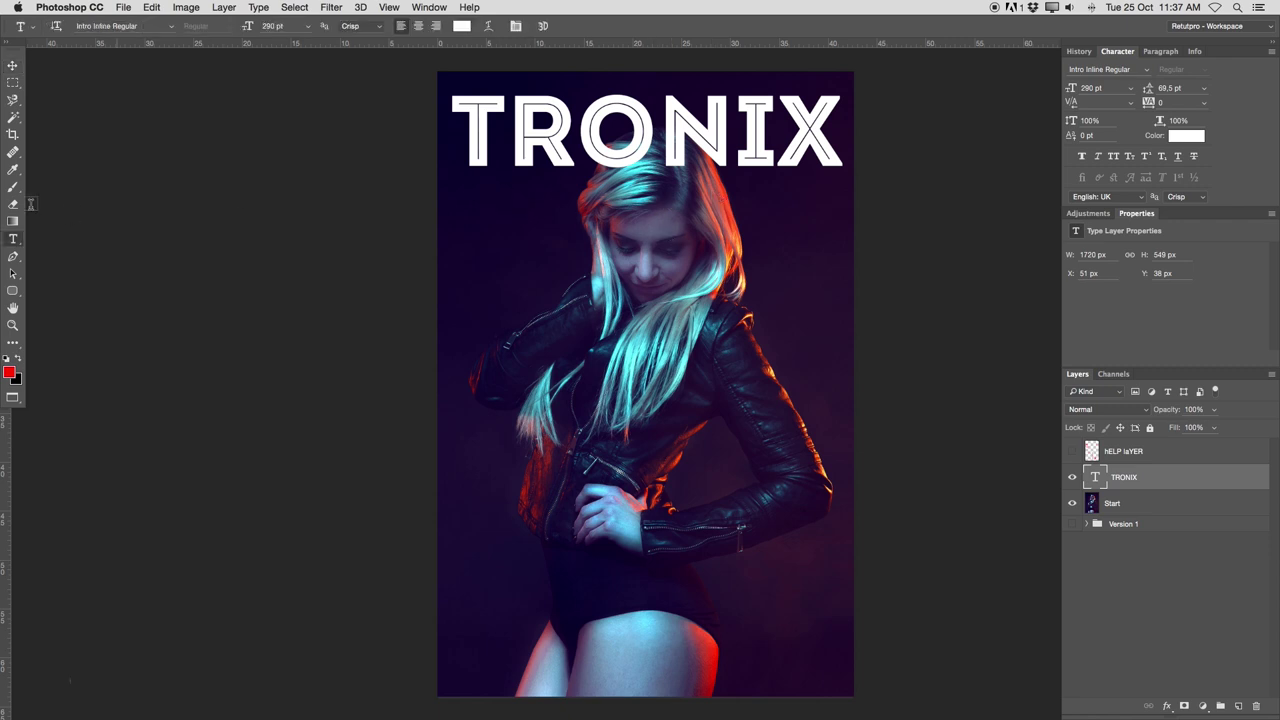
{"action": "left_click_drag", "start_coordinate": [531, 220], "coordinate": [772, 307]}
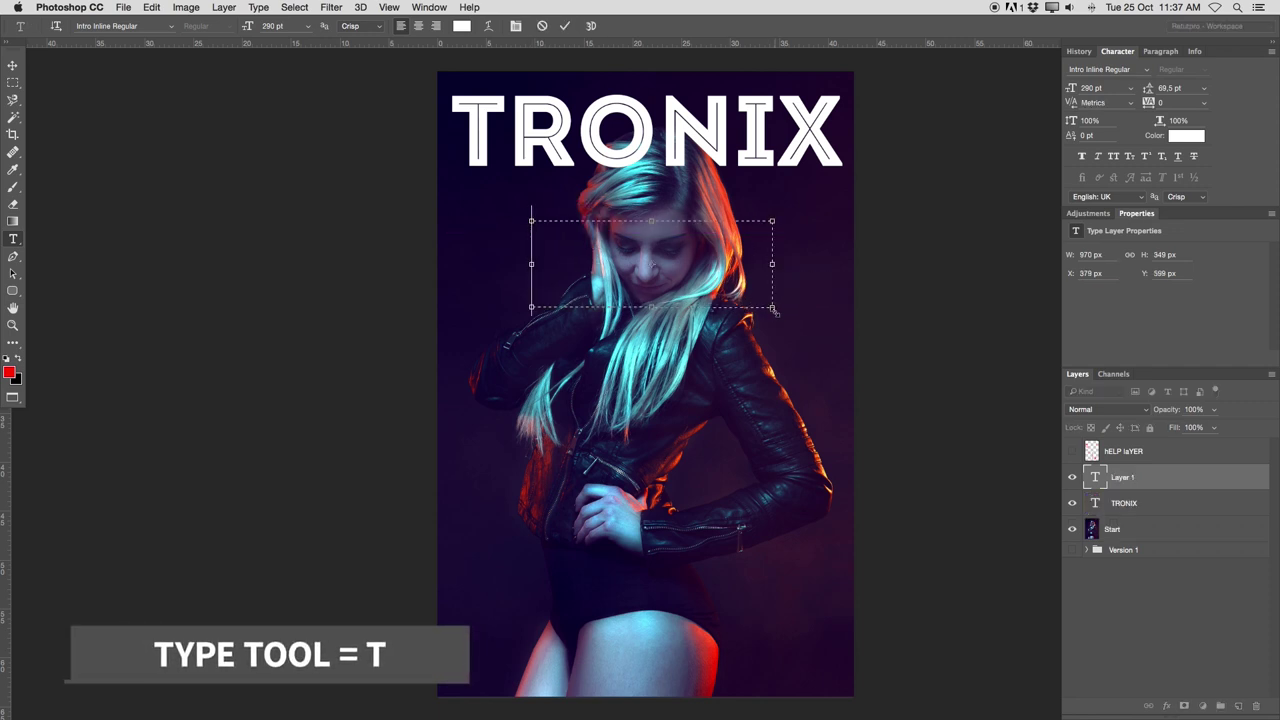
{"action": "type", "text": "N"}
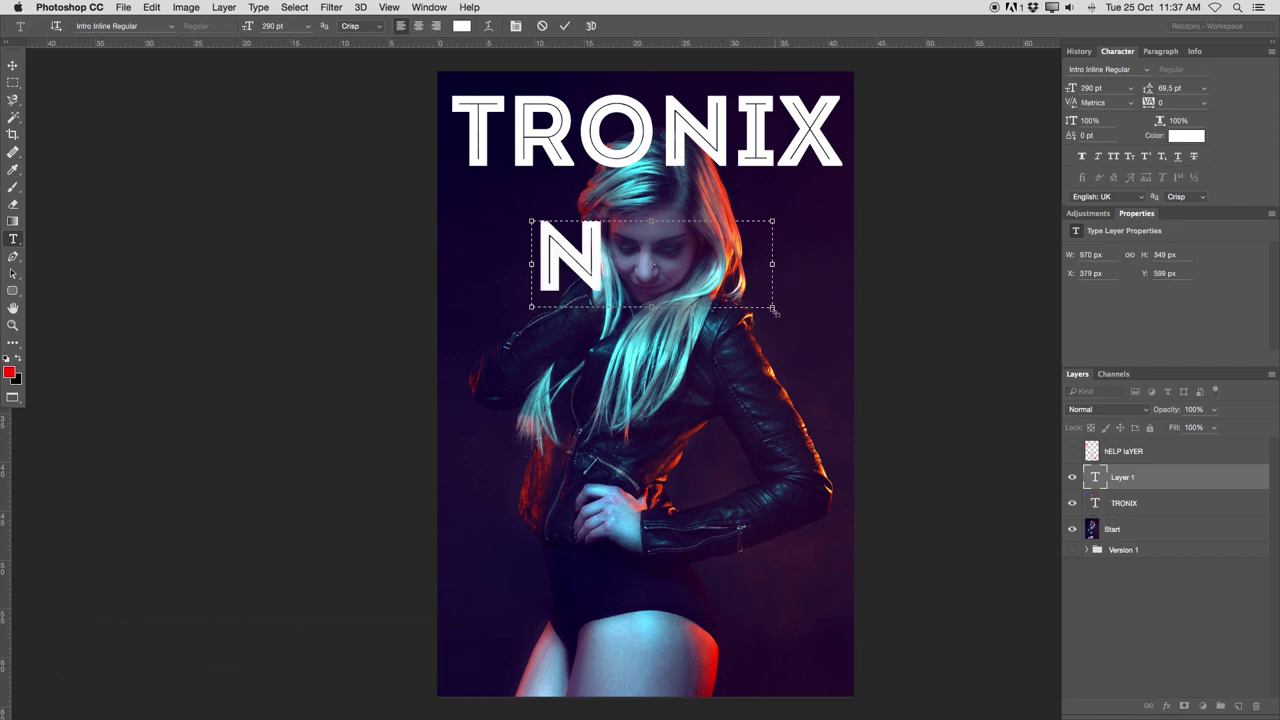
{"action": "type", "text": "IG"}
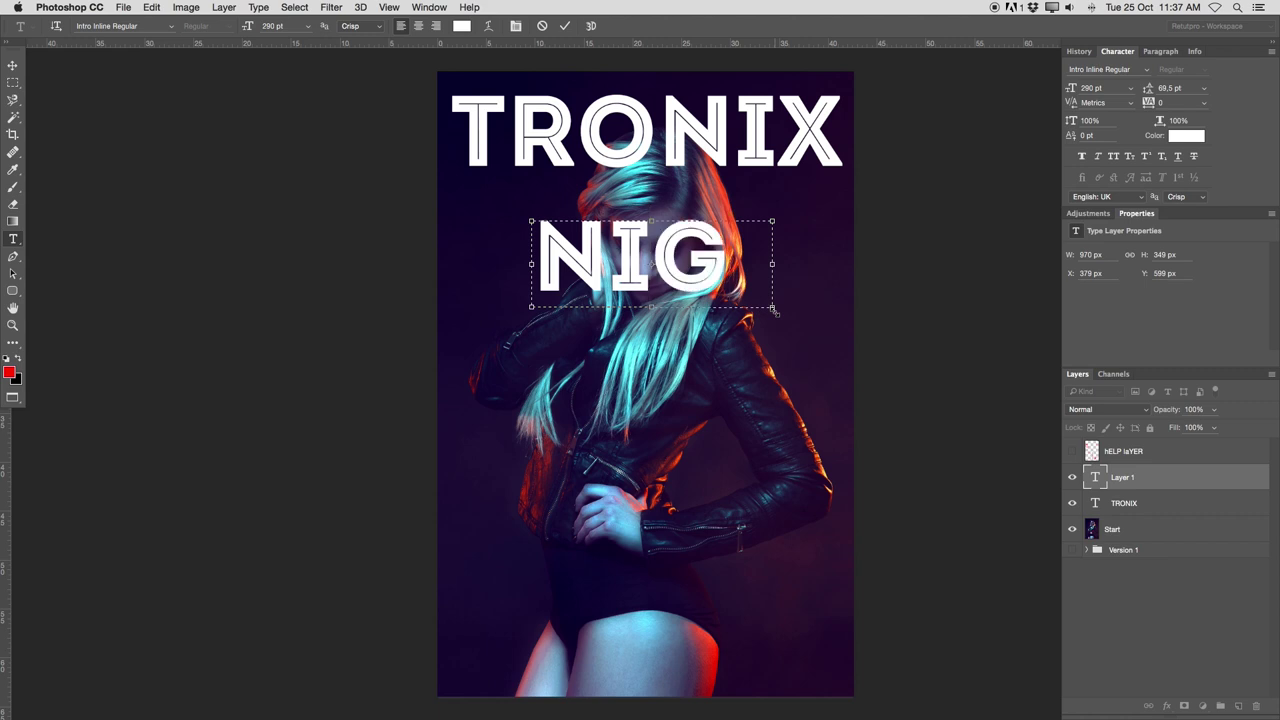
Change the font of the Night Club text to Master Of Break Regular.
{"action": "key", "text": "super+a"}
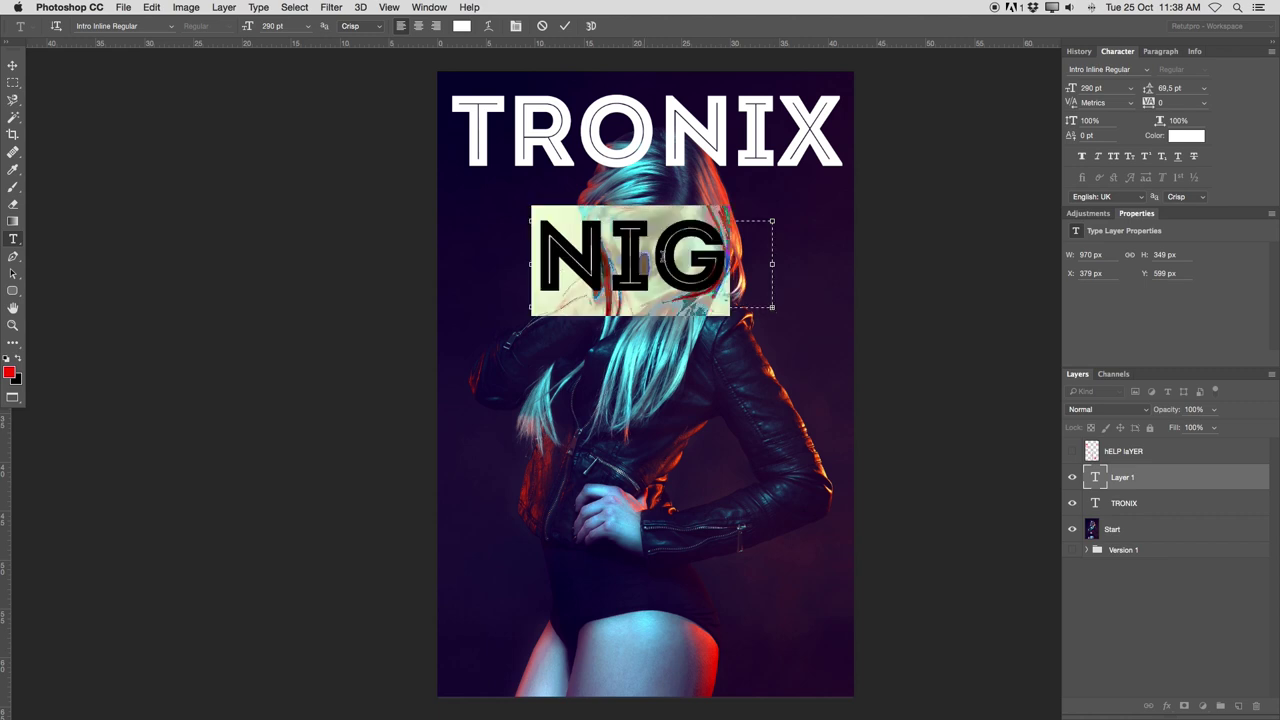
{"action": "left_click", "coordinate": [173, 27]}
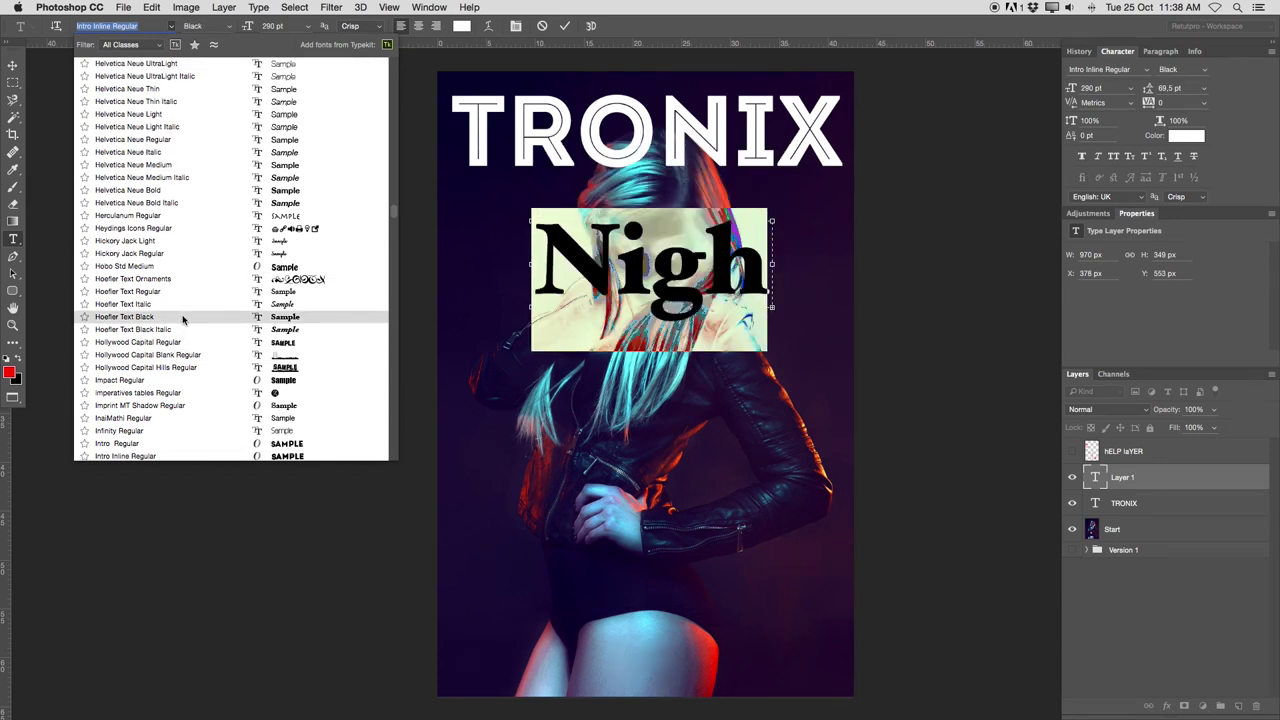
{"action": "scroll", "coordinate": [179, 243], "scroll_direction": "down", "scroll_amount": 15}
{"action": "type", "text": "master"}
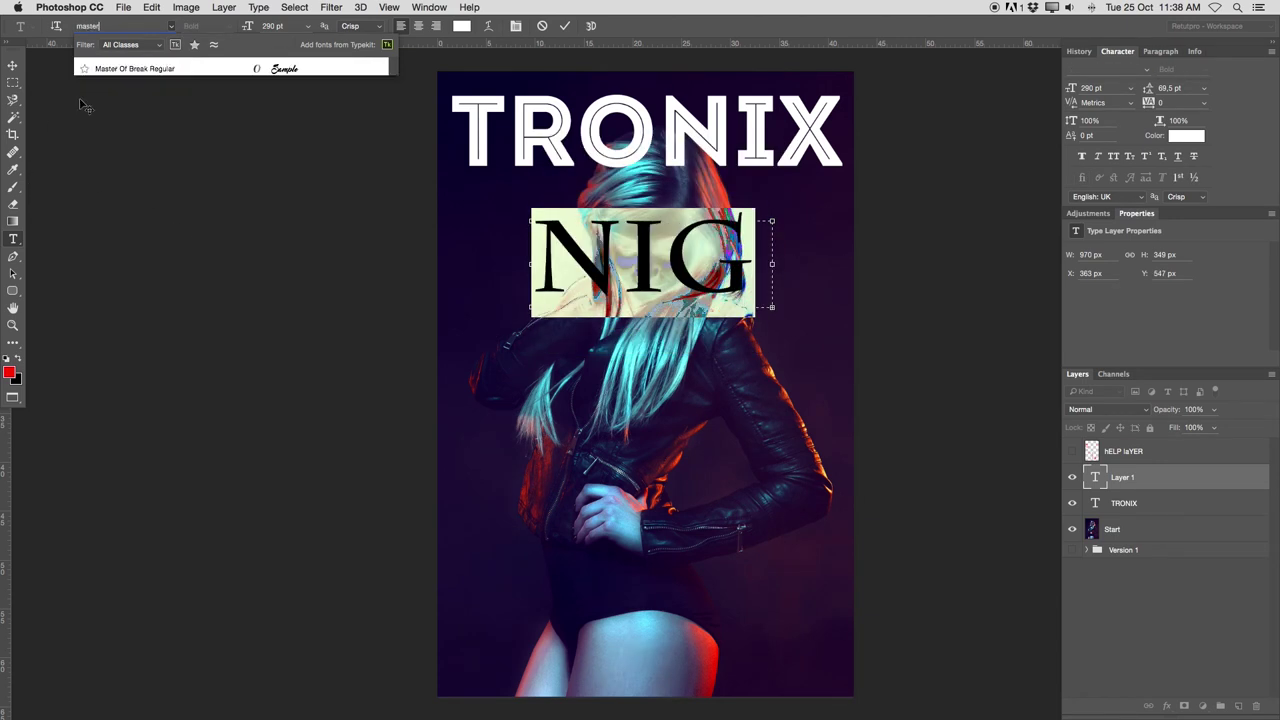
{"action": "left_click", "coordinate": [152, 69]}
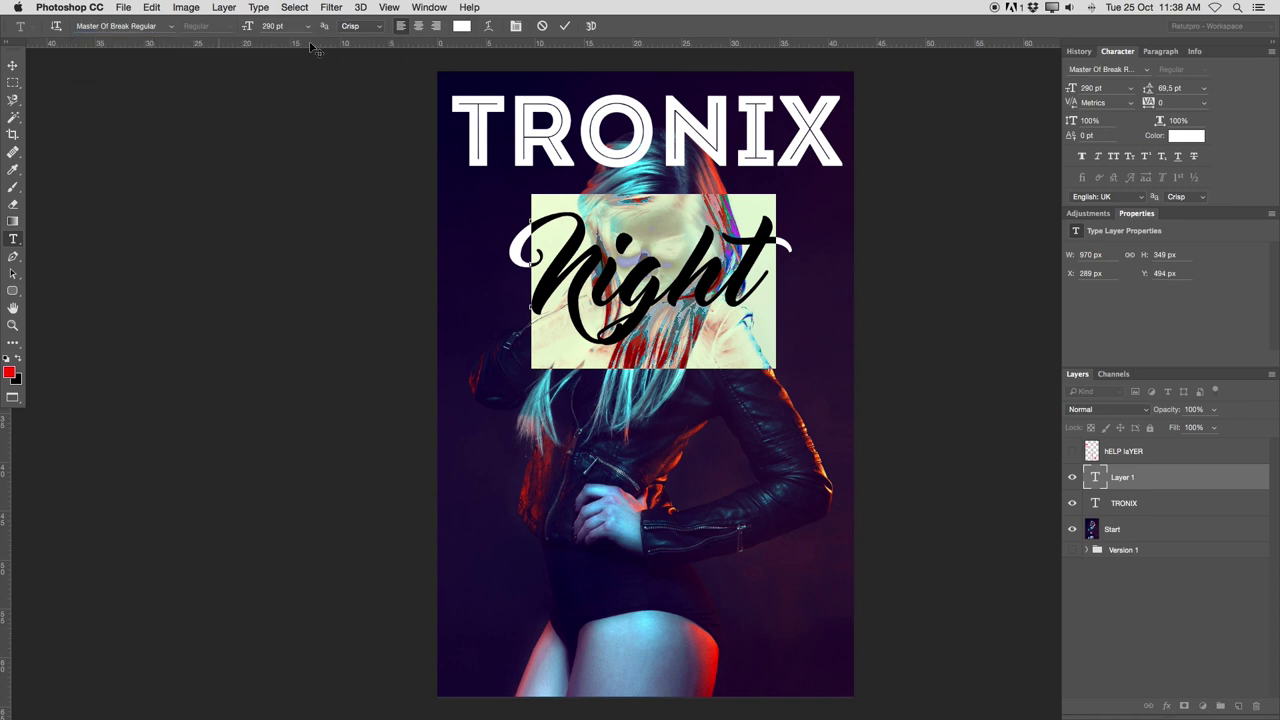
Set the Night Club text to 41 pt and move it directly beneath the last letters of the TRONIX title.
{"action": "left_click_drag", "start_coordinate": [250, 22], "coordinate": [88, 9]}
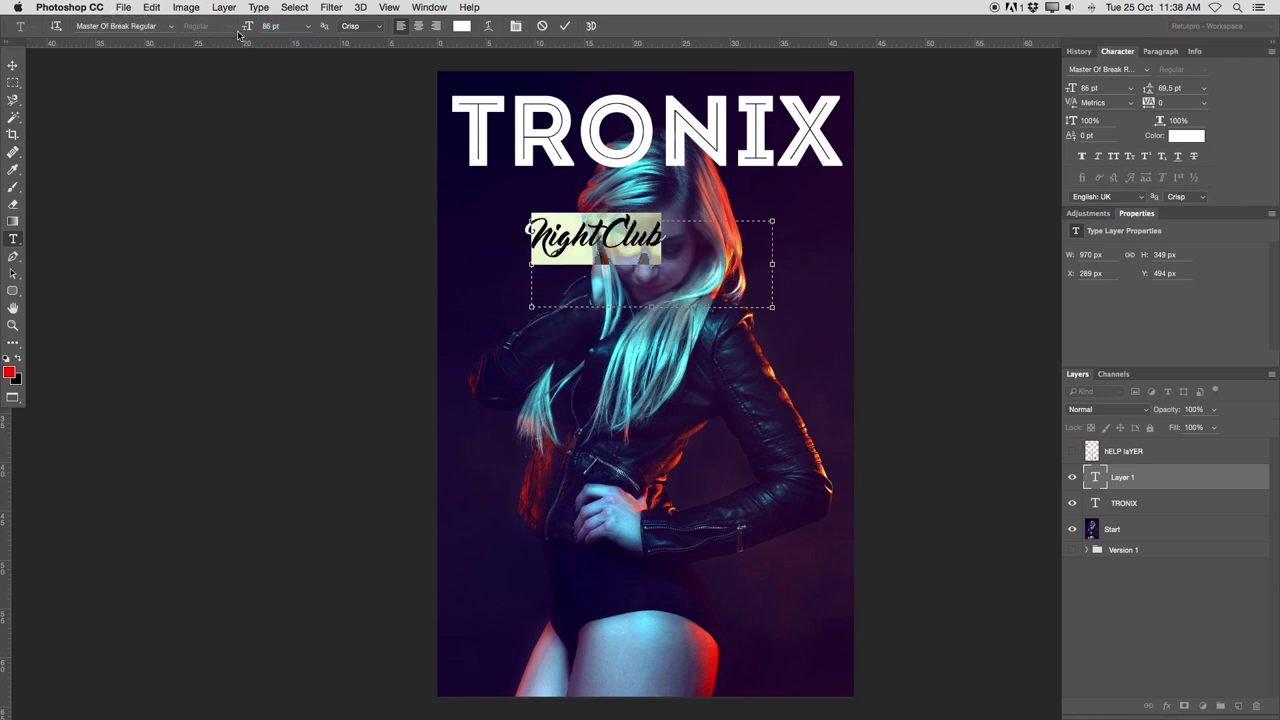
{"action": "mouse_move", "coordinate": [250, 28]}
{"action": "left_mouse_down"}
{"action": "mouse_move", "coordinate": [257, 14]}
{"action": "mouse_move", "coordinate": [215, 12]}
{"action": "mouse_move", "coordinate": [244, 25]}
{"action": "left_mouse_up"}
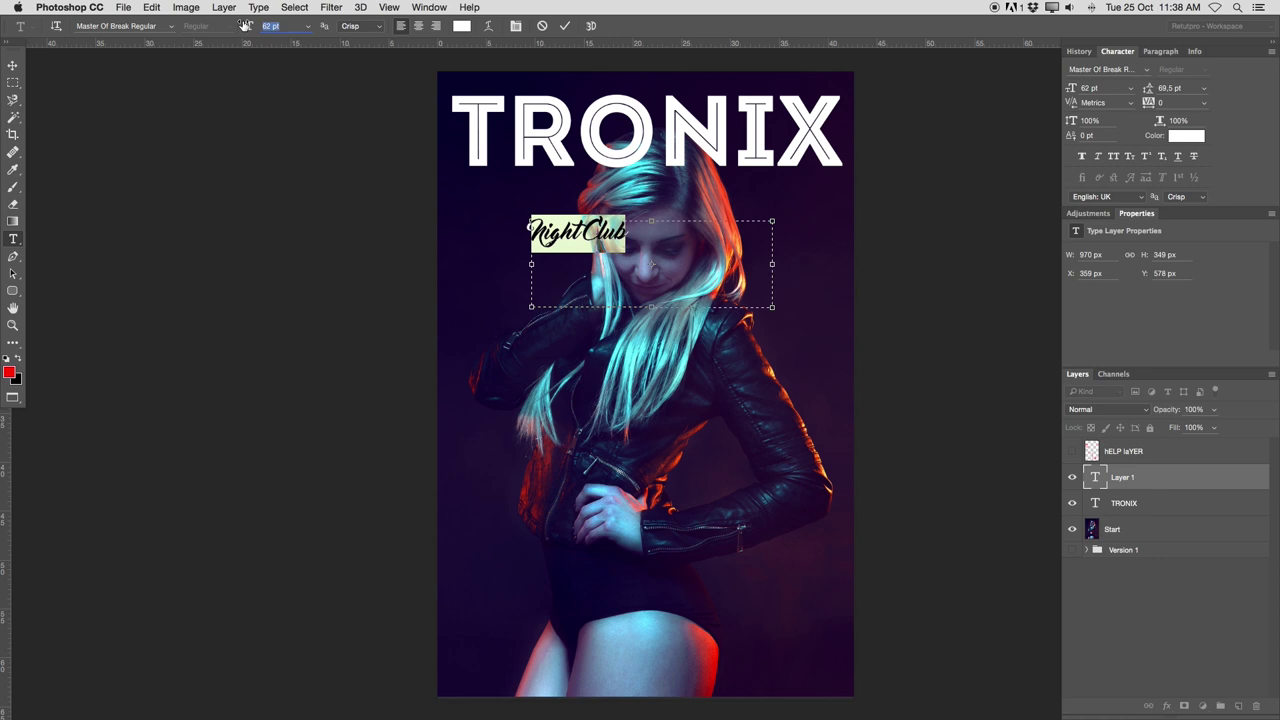
{"action": "type", "text": "41"}
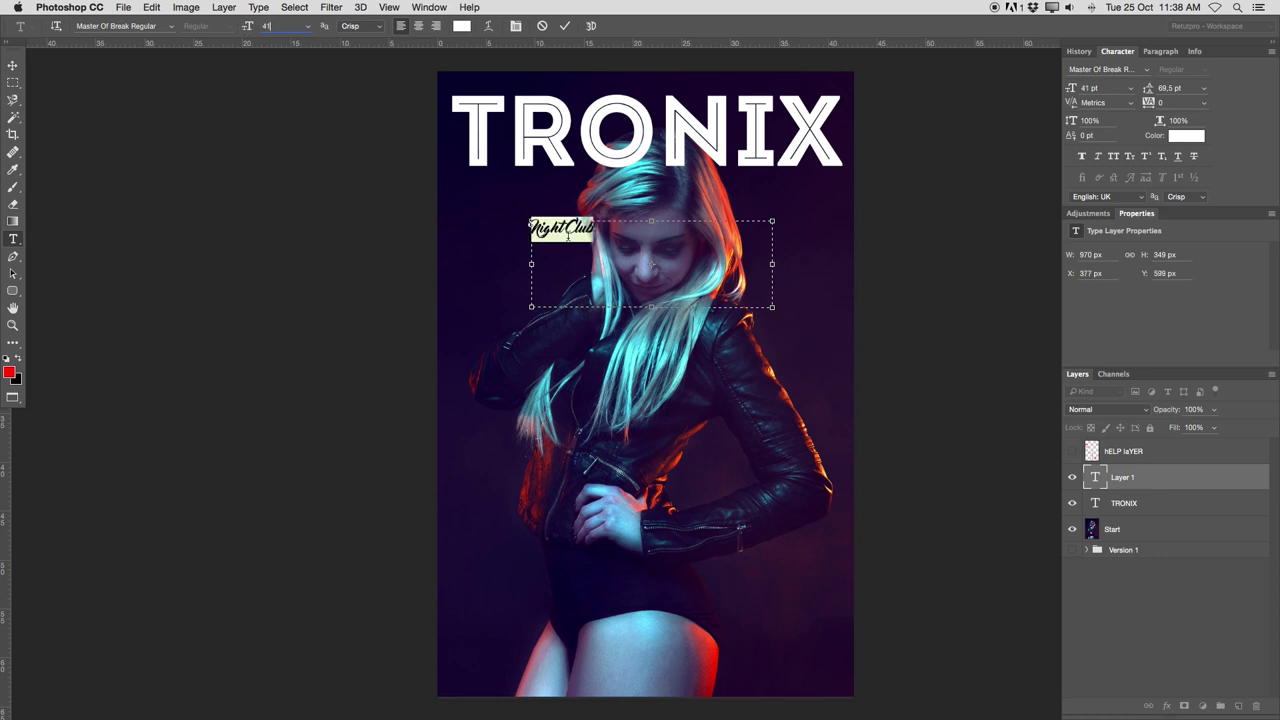
{"action": "key", "text": "Return"}
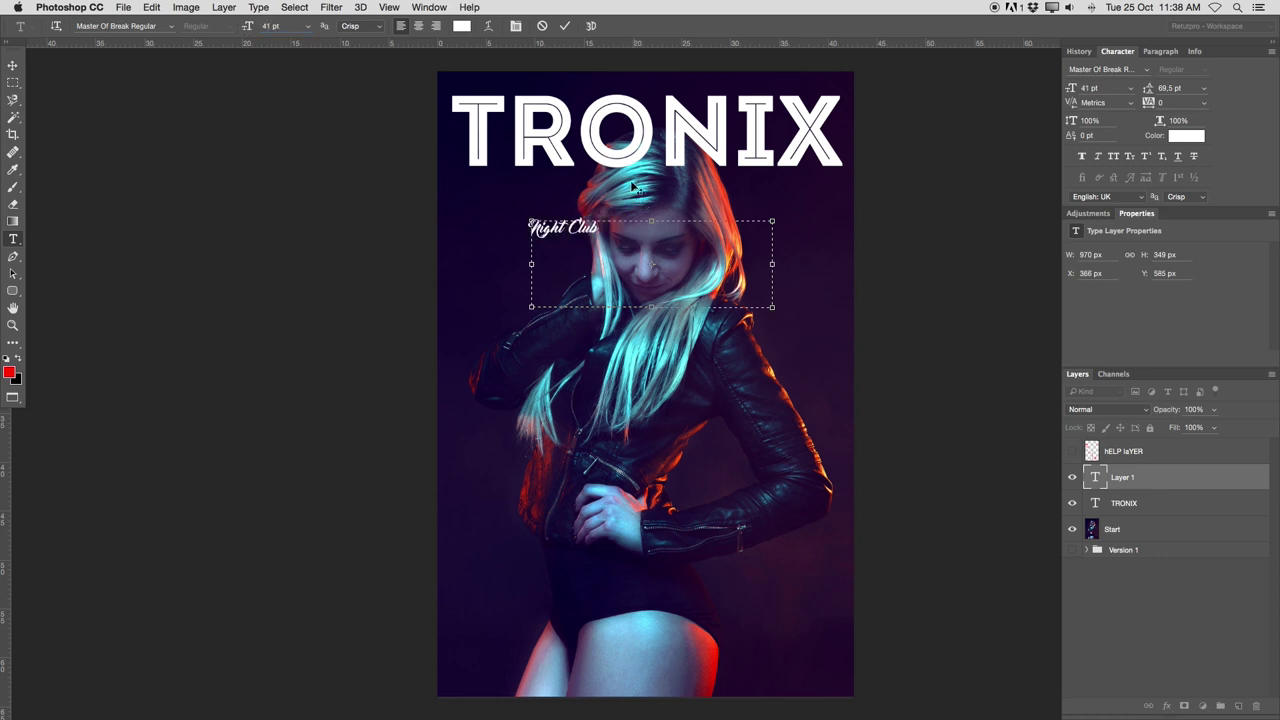
{"action": "left_click", "coordinate": [565, 26]}
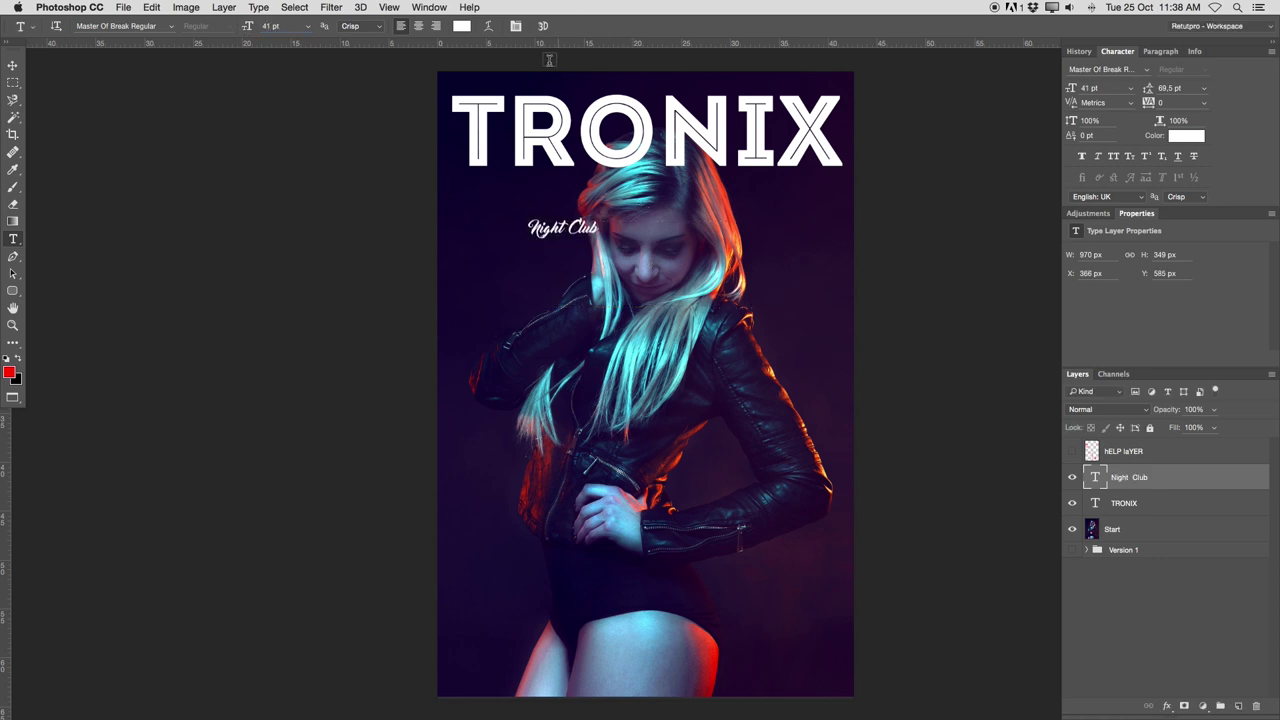
{"action": "left_click", "coordinate": [12, 65]}
{"action": "left_click_drag", "start_coordinate": [540, 222], "coordinate": [787, 166]}
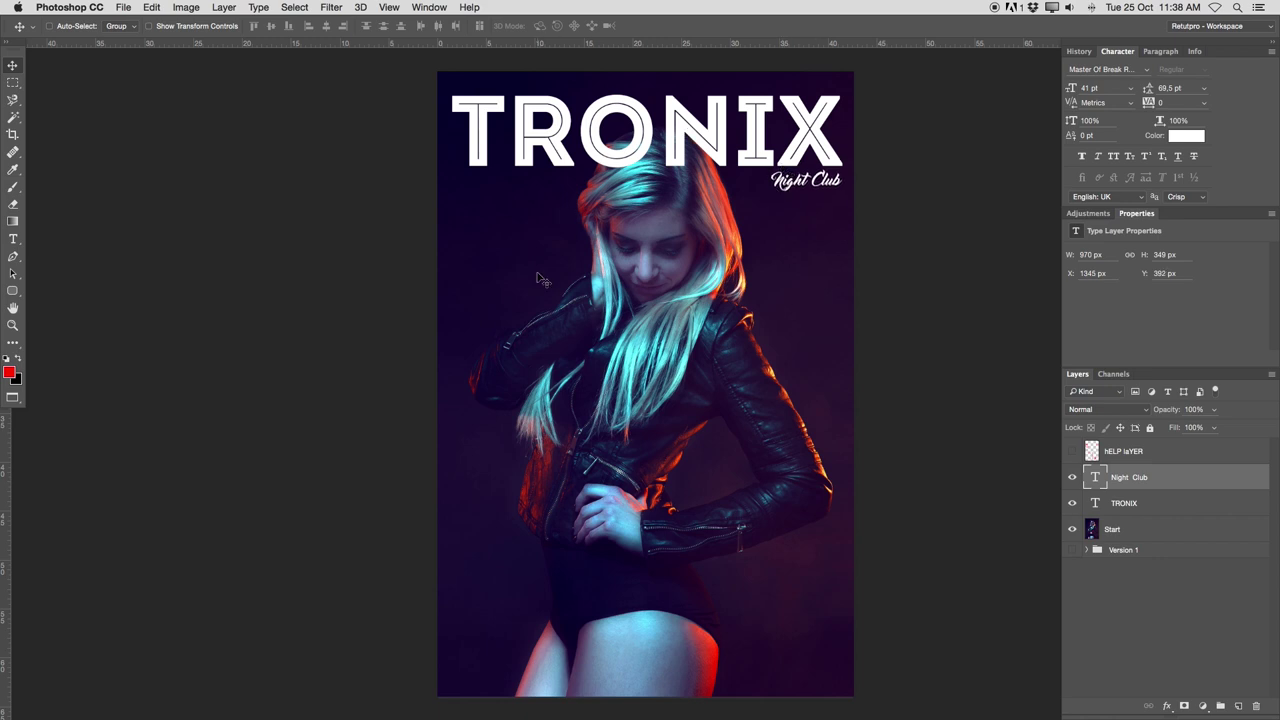
Add a text box about 924 × 481 px across the model's chest reading issue 23.
{"action": "key", "text": "t"}
{"action": "left_click_drag", "start_coordinate": [515, 277], "coordinate": [743, 395]}
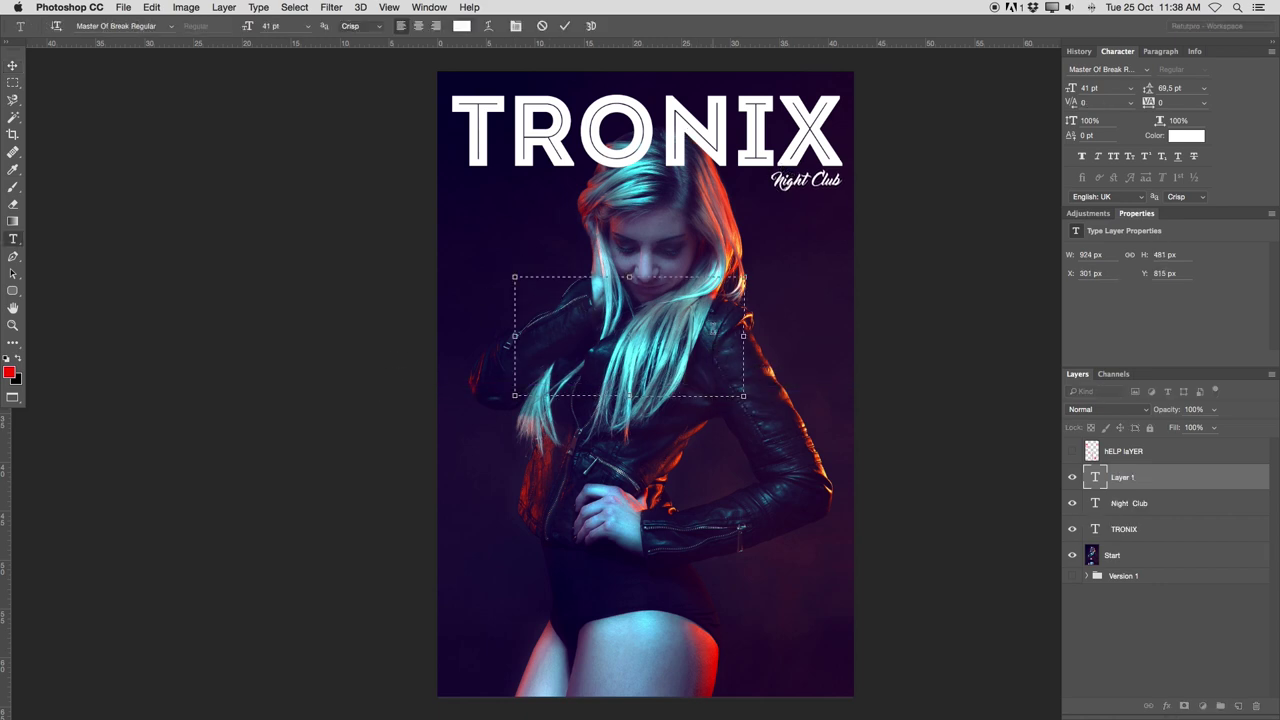
{"action": "type", "text": "issue 23"}
Change the font of the issue 23 text to Helvetica Neue Light, trying the UltraLight and Thin weights on the way.
{"action": "key", "text": "ctrl+a"}
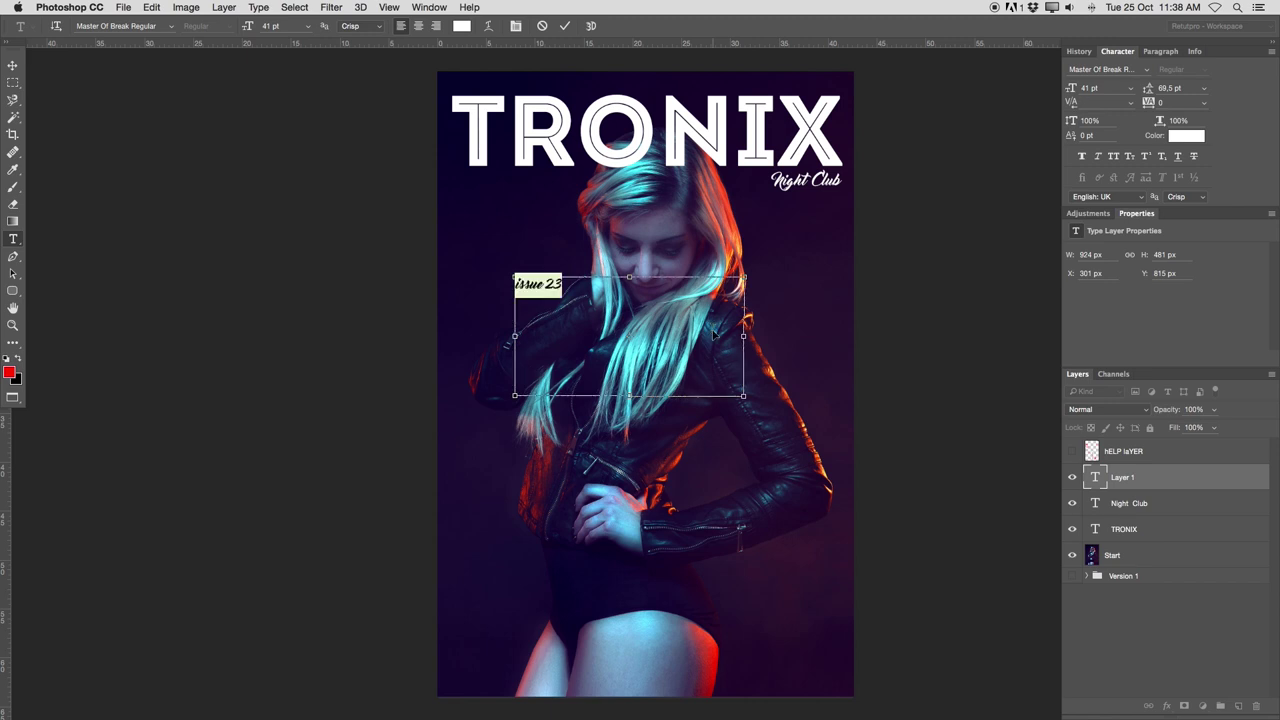
{"action": "left_click", "coordinate": [172, 26]}
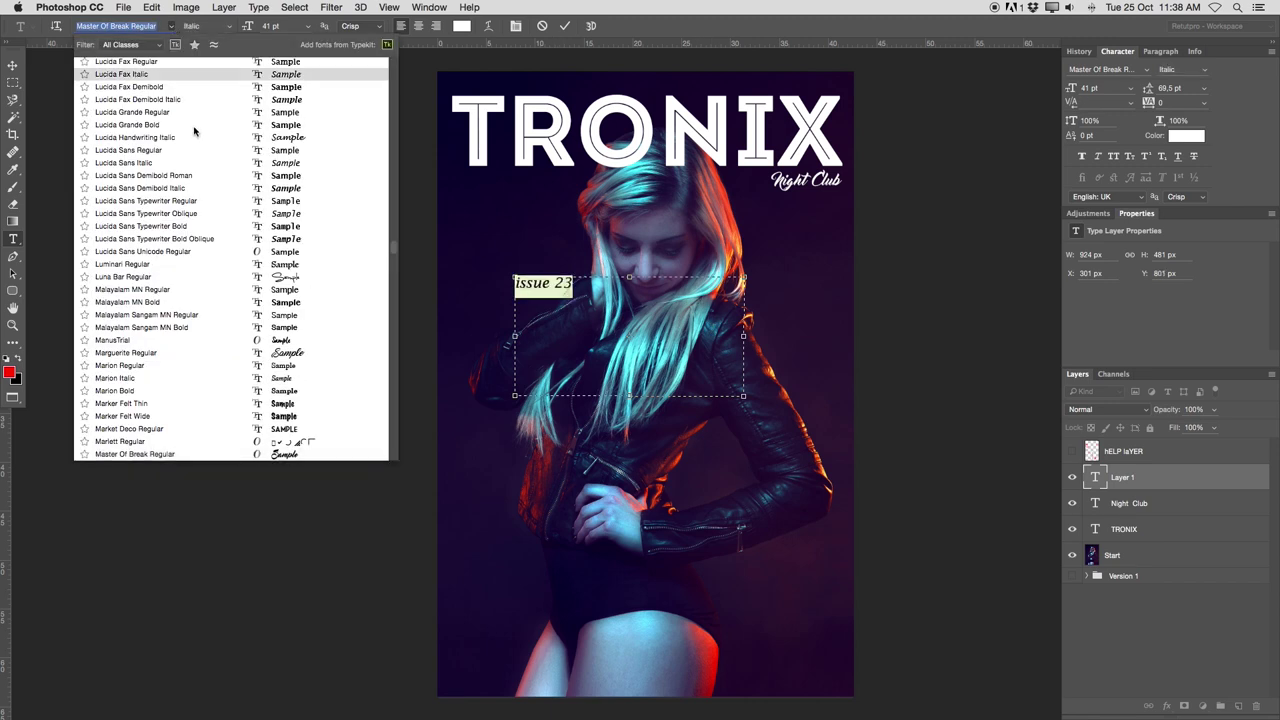
{"action": "scroll", "coordinate": [208, 135], "scroll_direction": "up", "scroll_amount": 20}
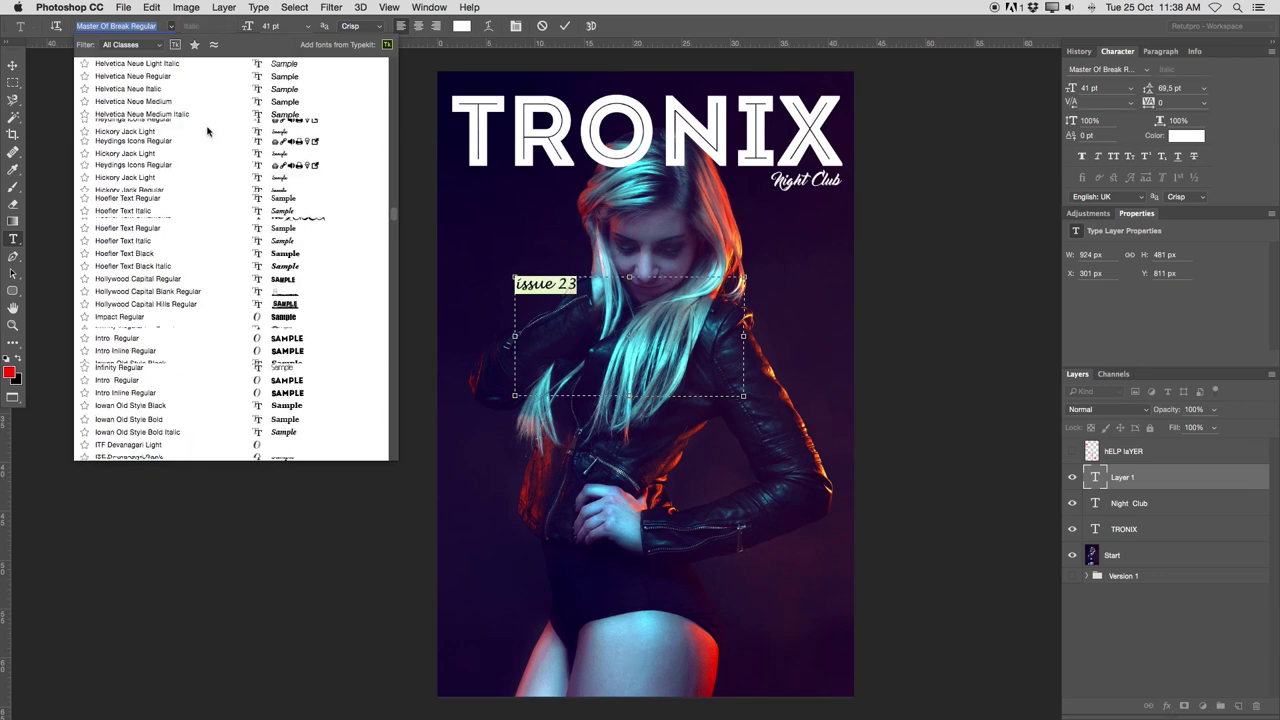
{"action": "scroll", "coordinate": [208, 130], "scroll_direction": "up", "scroll_amount": 15}
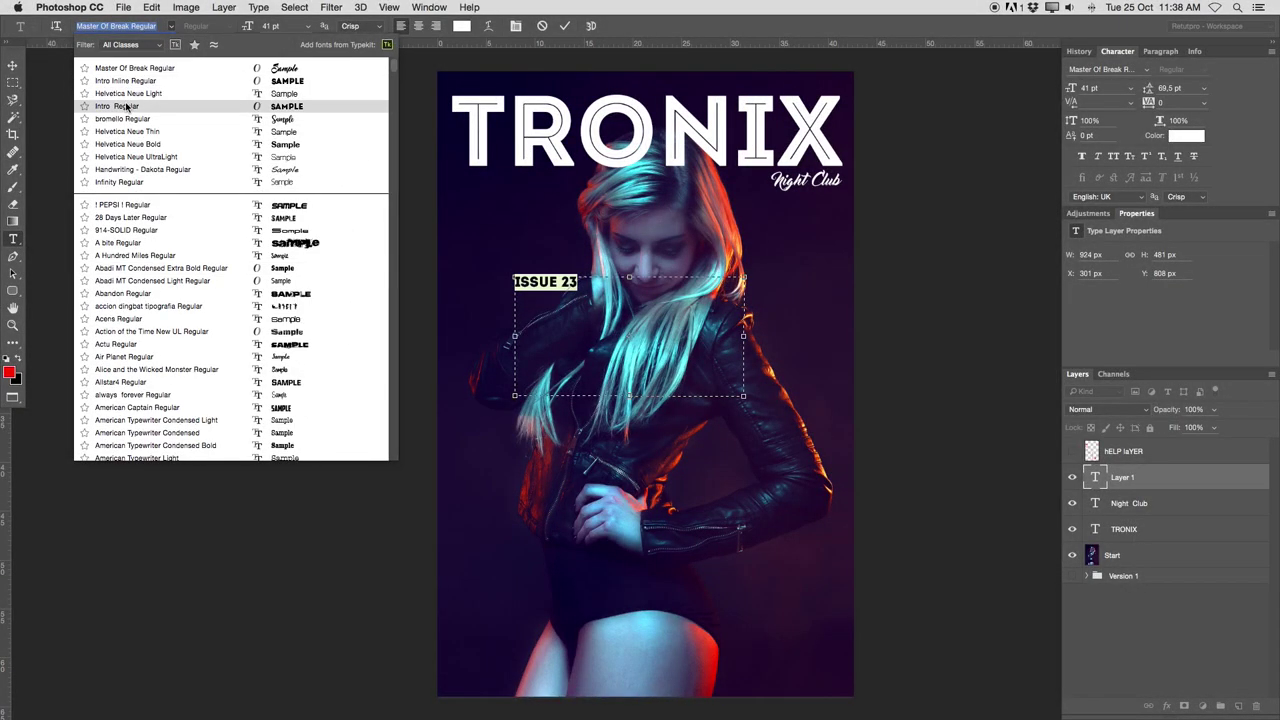
{"action": "left_click", "coordinate": [155, 158]}
{"action": "left_click", "coordinate": [228, 28]}
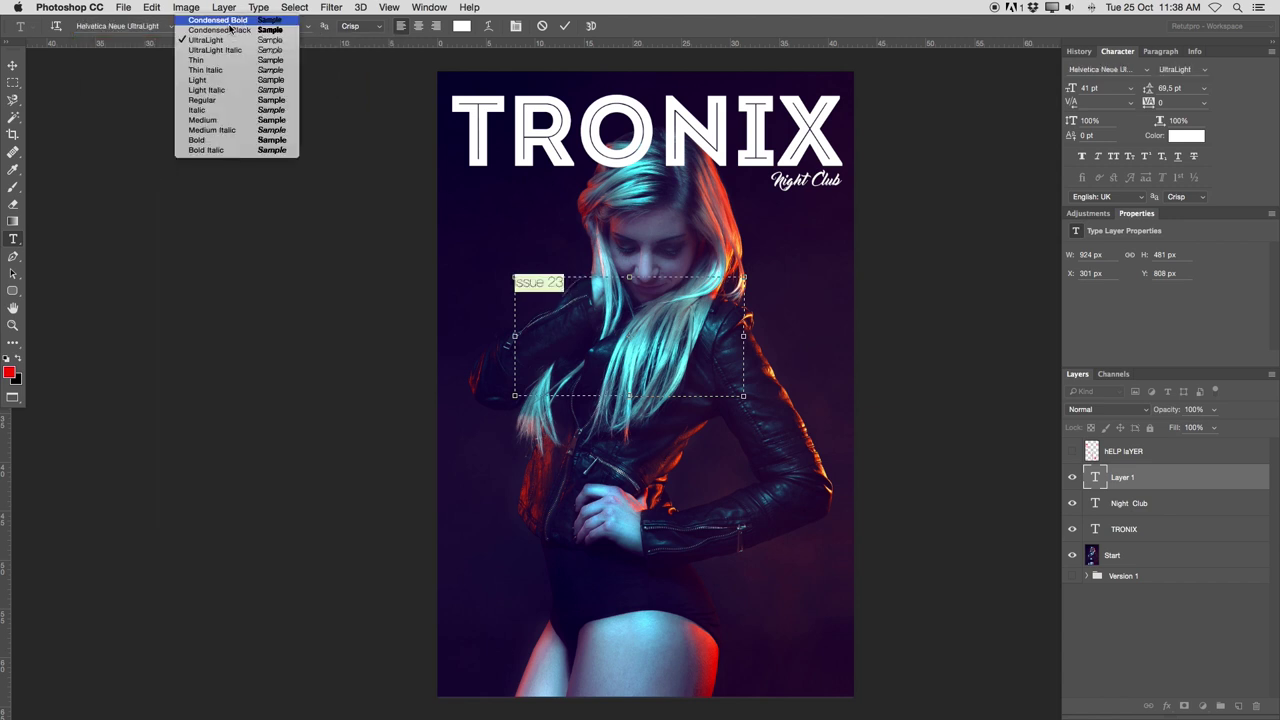
{"action": "left_click", "coordinate": [221, 64]}
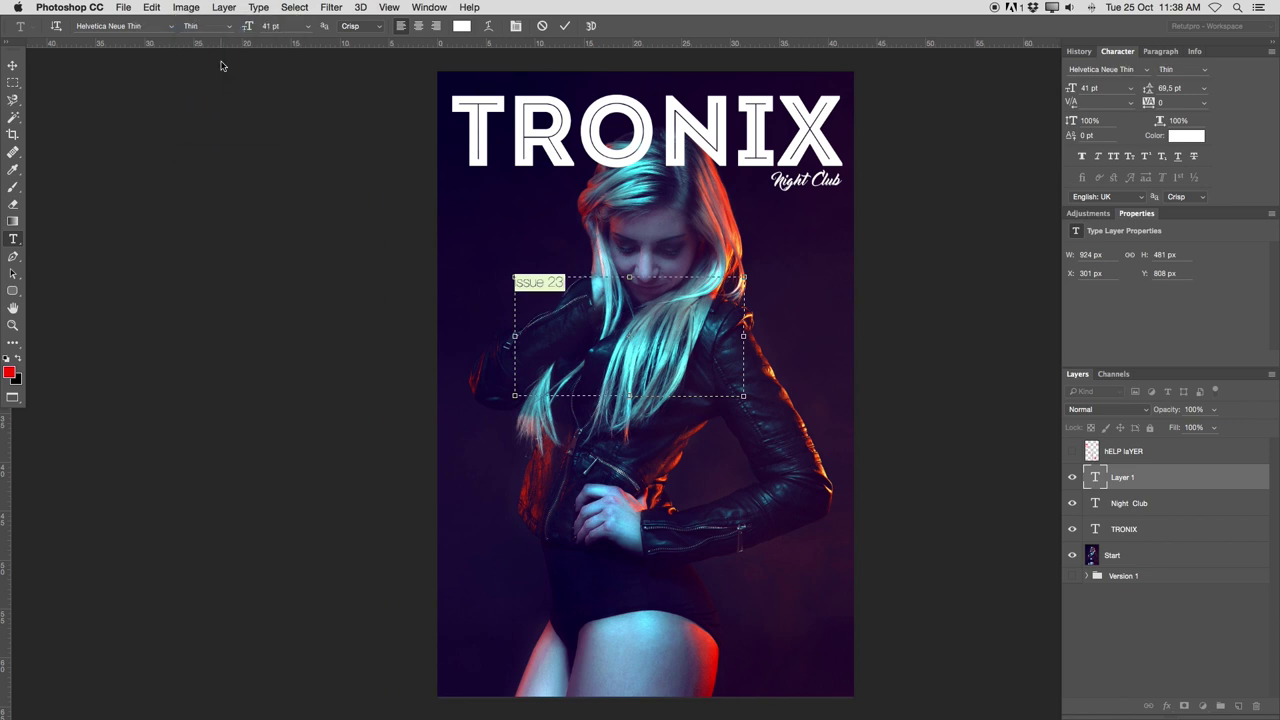
{"action": "left_click", "coordinate": [234, 28]}
{"action": "left_click", "coordinate": [223, 84]}
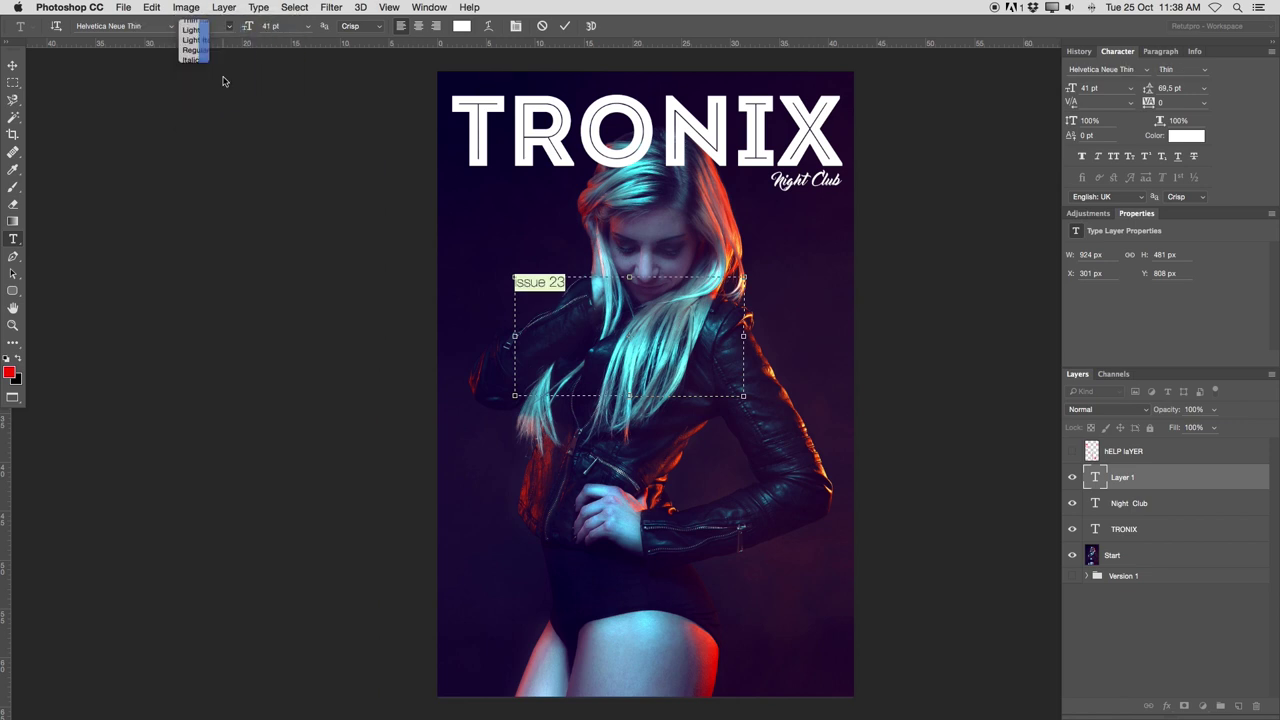
Rewrite the issue text in capitals as ISSUE 23 and commit it.
{"action": "left_click_drag", "start_coordinate": [557, 283], "coordinate": [471, 280]}
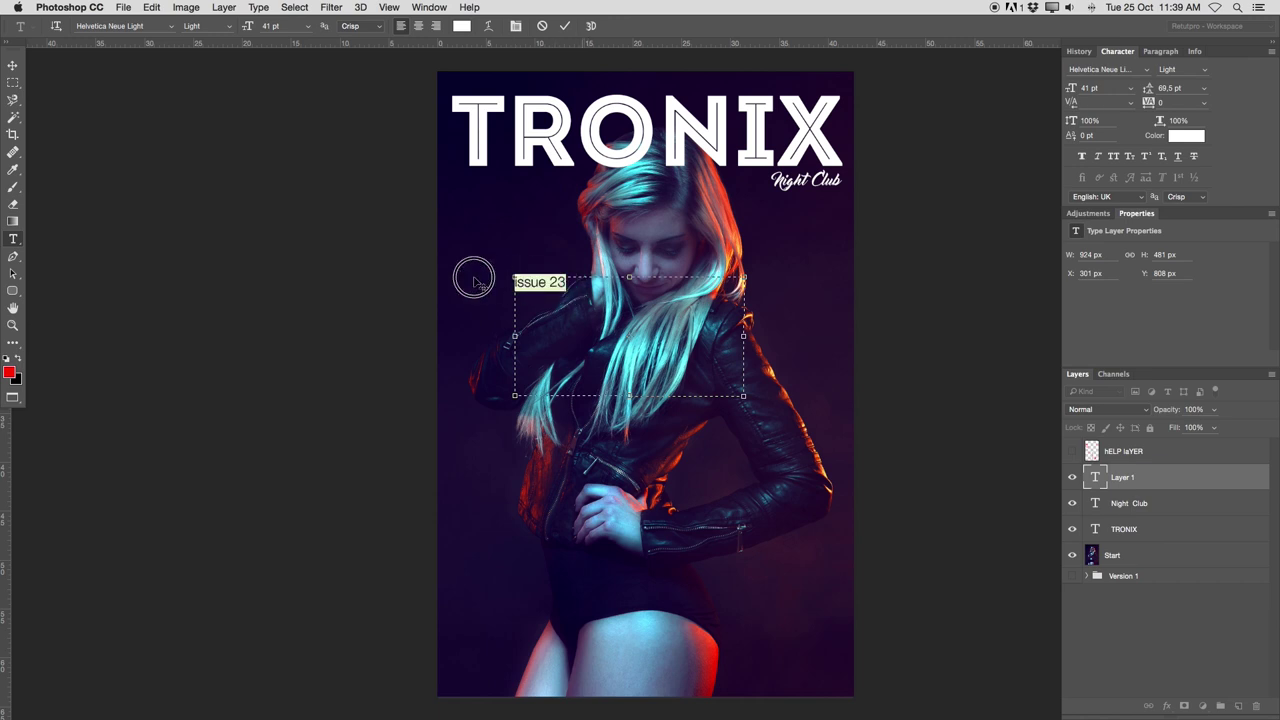
{"action": "key", "text": "BackSpace"}
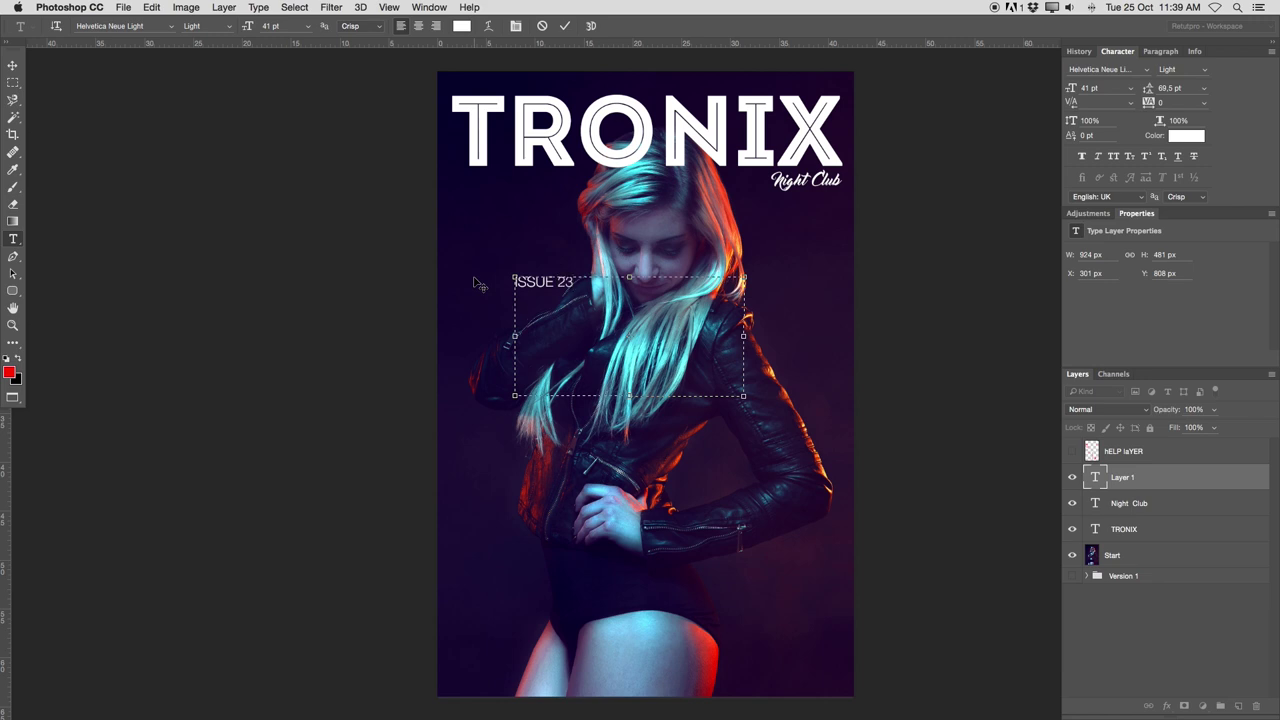
{"action": "key", "text": "super+Return"}
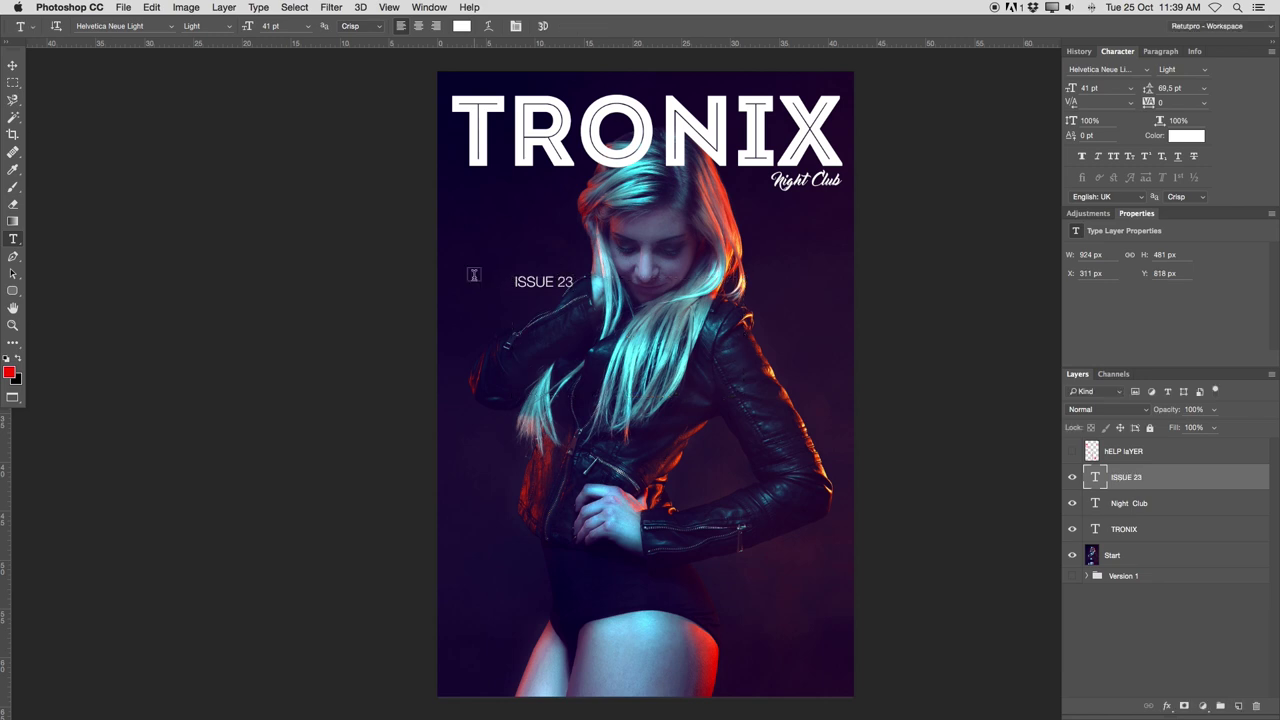
Move the ISSUE 23 text below the Night Club line and set it to 32 pt.
{"action": "key", "text": "v"}
{"action": "left_click_drag", "start_coordinate": [578, 288], "coordinate": [836, 205]}
{"action": "key", "text": "t"}
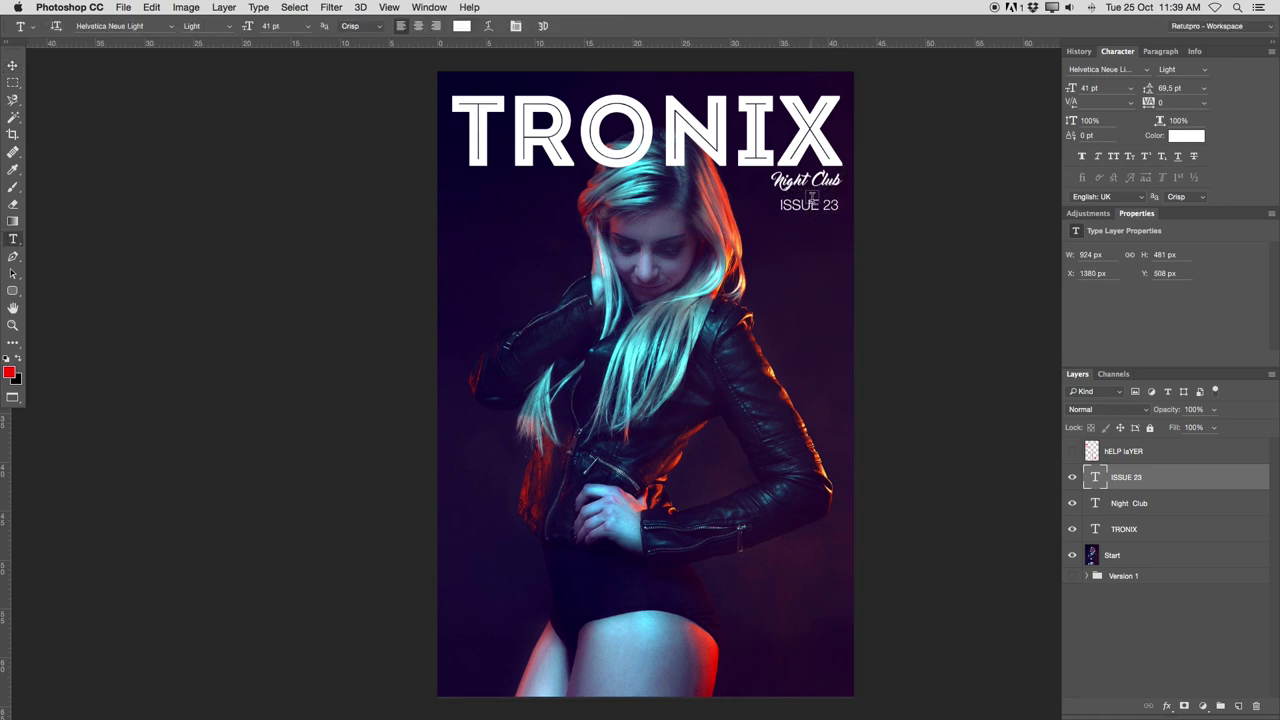
{"action": "triple_click", "coordinate": [812, 204]}
{"action": "left_click_drag", "start_coordinate": [250, 27], "coordinate": [234, 27]}
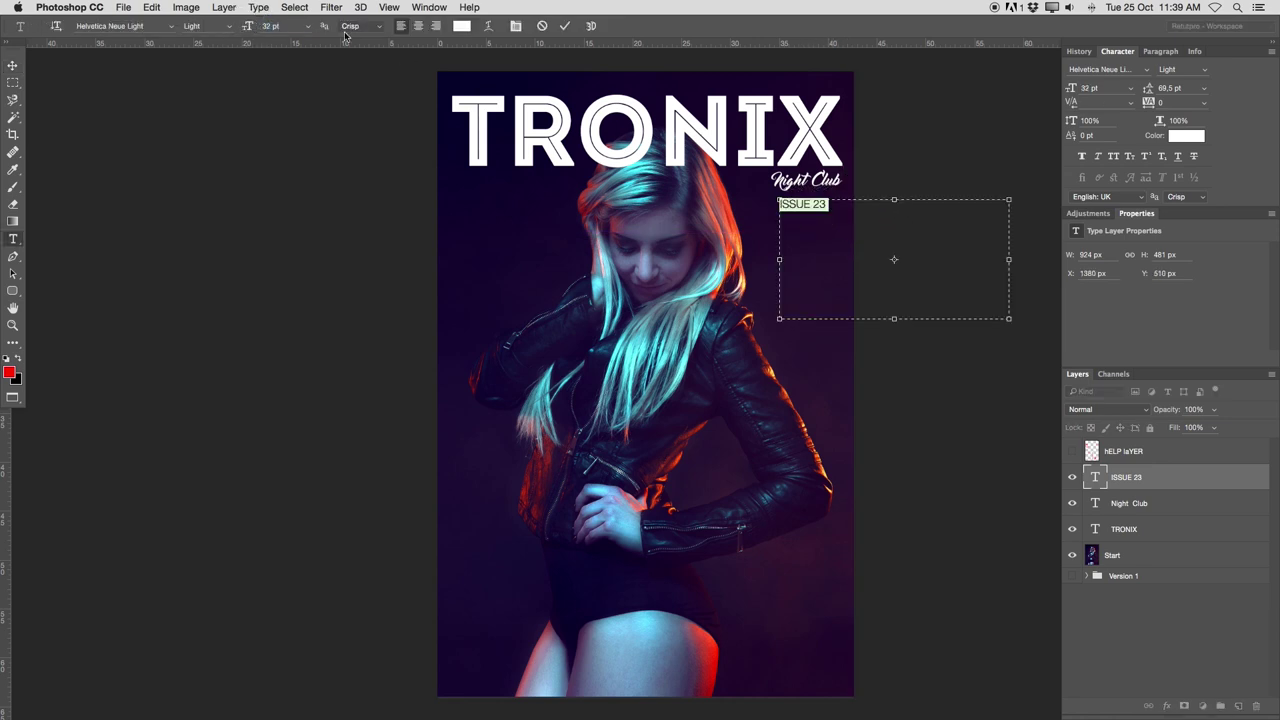
{"action": "left_click", "coordinate": [566, 27]}
Tuck the ISSUE 23 text directly beneath Night Club near its end, at about X 1431 px, Y 462 px.
{"action": "key", "text": "z"}
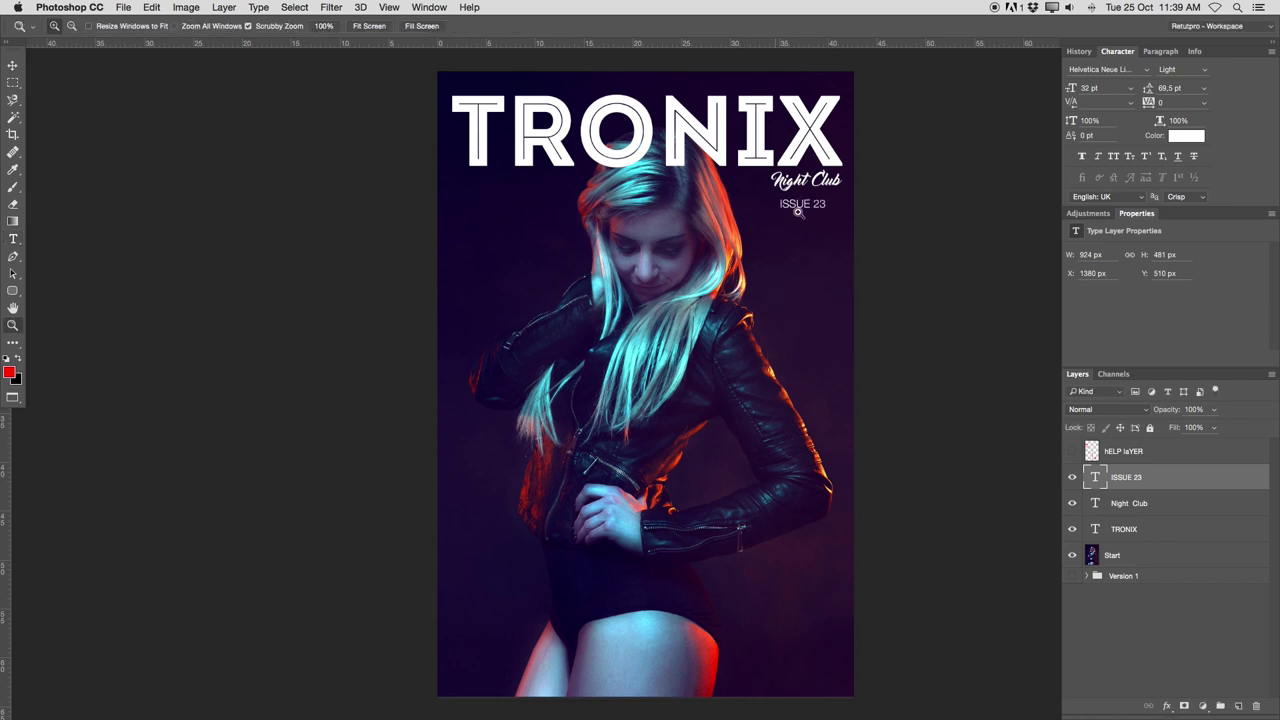
{"action": "left_click", "coordinate": [776, 321]}
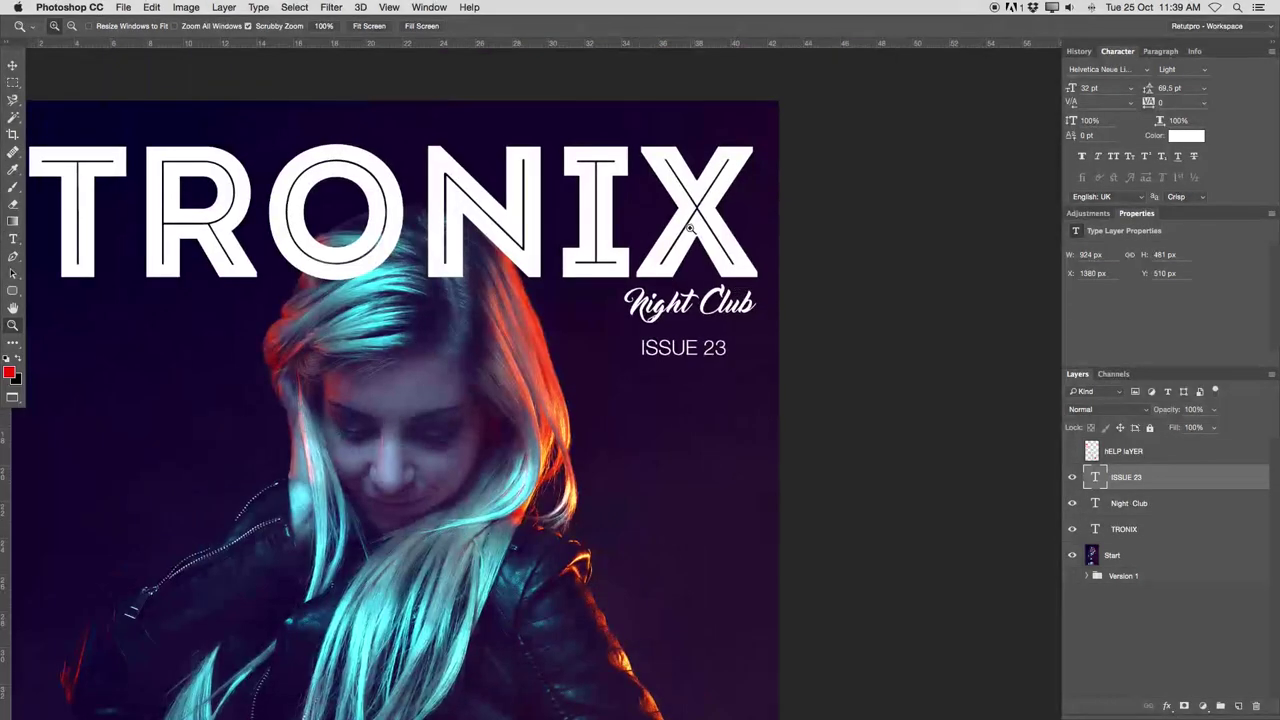
{"action": "key", "text": "v"}
{"action": "left_click_drag", "start_coordinate": [707, 279], "coordinate": [733, 258]}
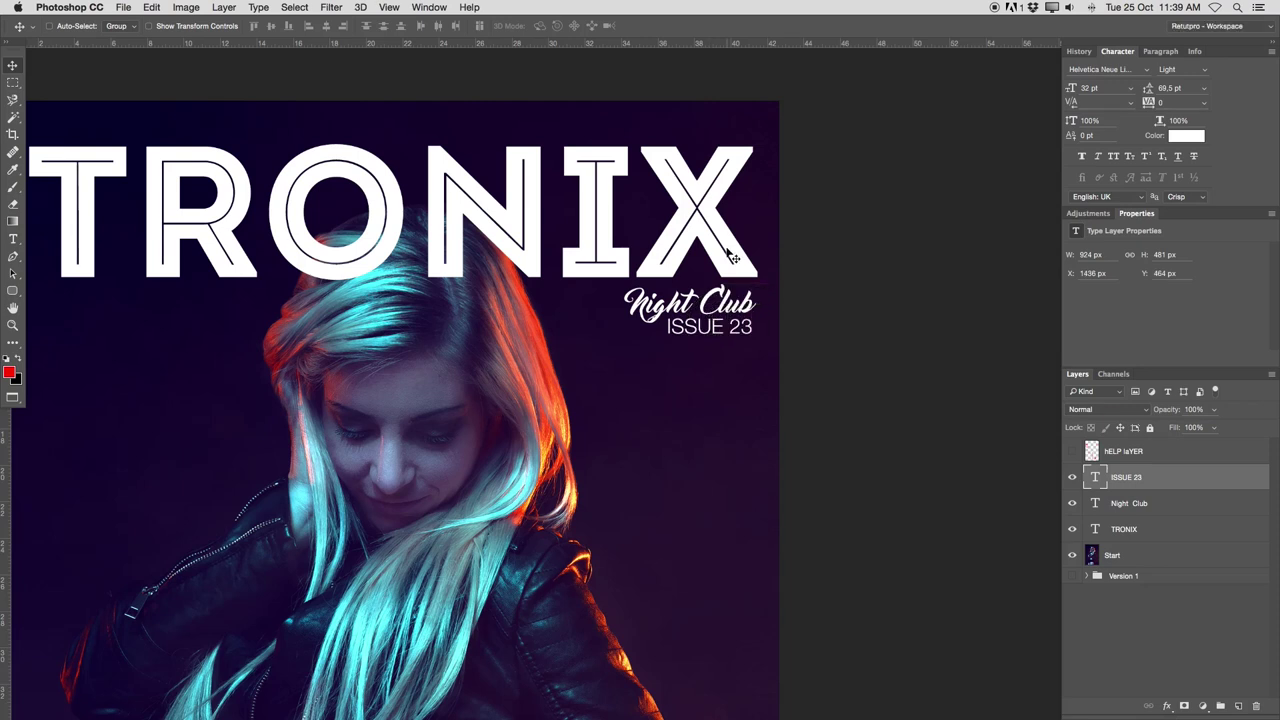
{"action": "key", "text": "Left"}
{"action": "key", "text": "Left"}
{"action": "key", "text": "Left"}
{"action": "key", "text": "Left"}
{"action": "key", "text": "Left"}
{"action": "key", "text": "Up"}
{"action": "key", "text": "Up"}
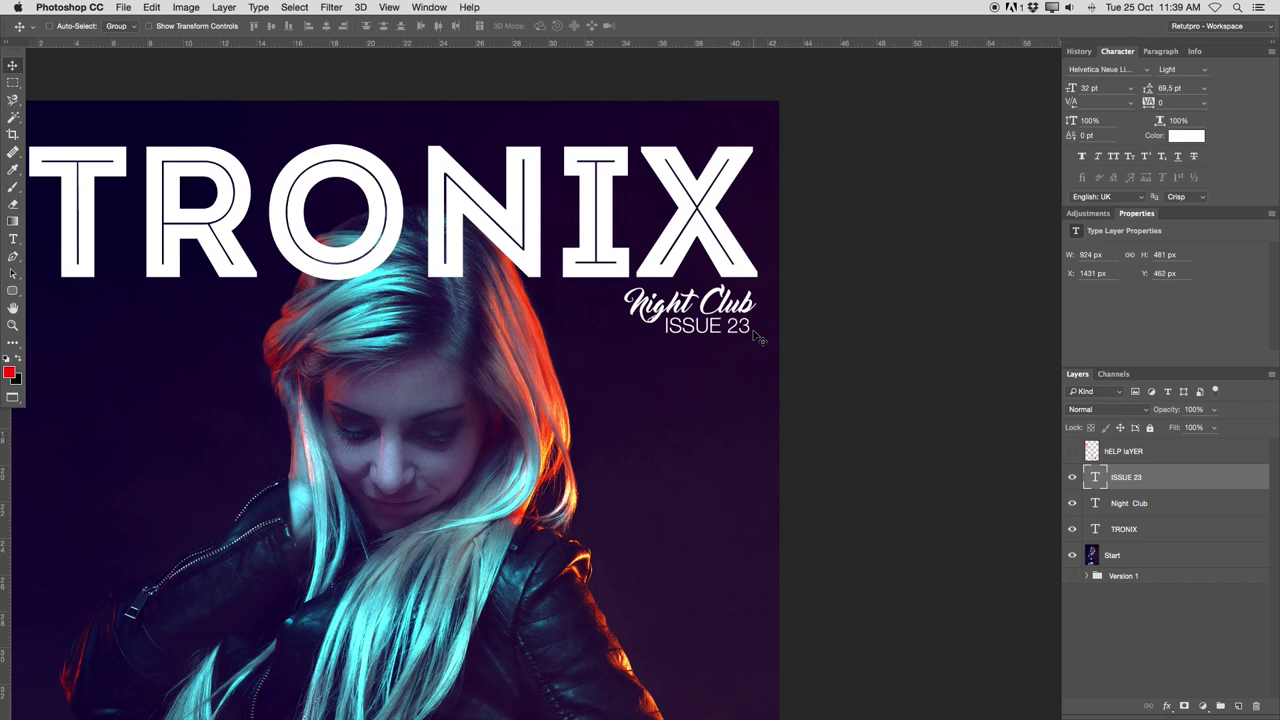
Group the Night Club and ISSUE 23 text layers and name the group ISSUE 23.
{"action": "key", "text": "z"}
{"action": "left_click", "coordinate": [716, 334], "text": "alt"}
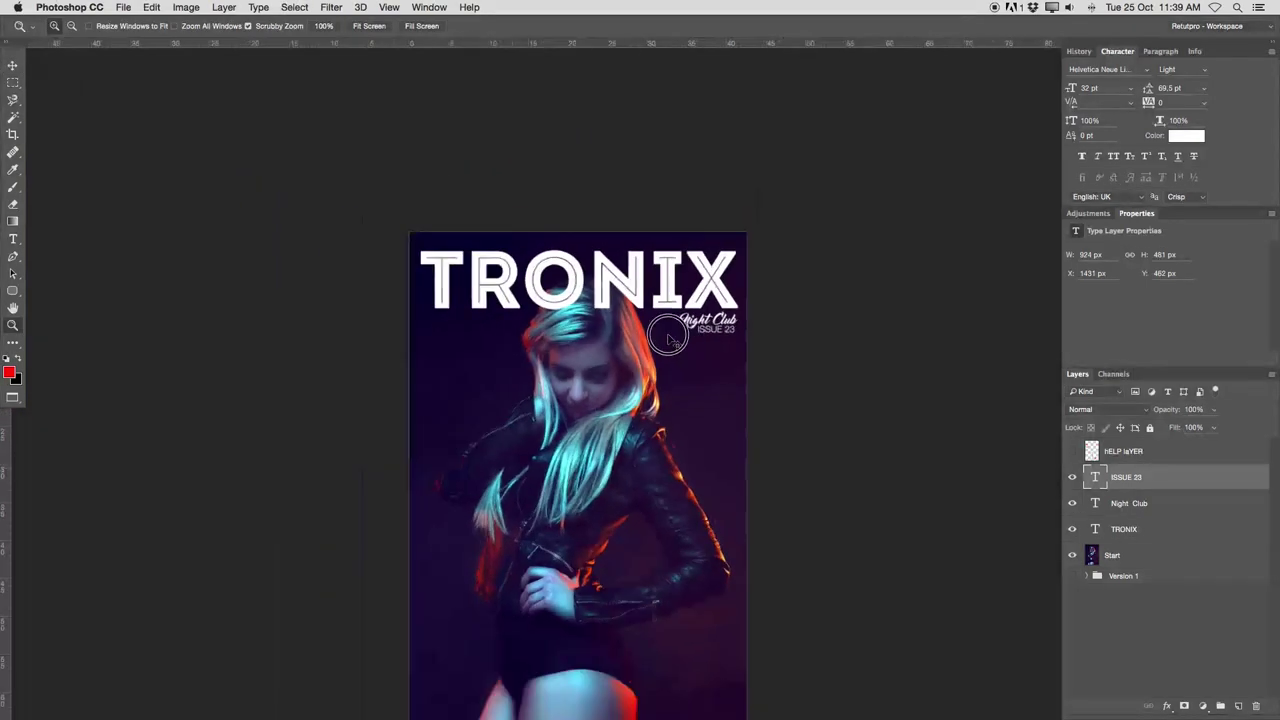
{"action": "left_click_drag", "start_coordinate": [728, 309], "coordinate": [772, 321]}
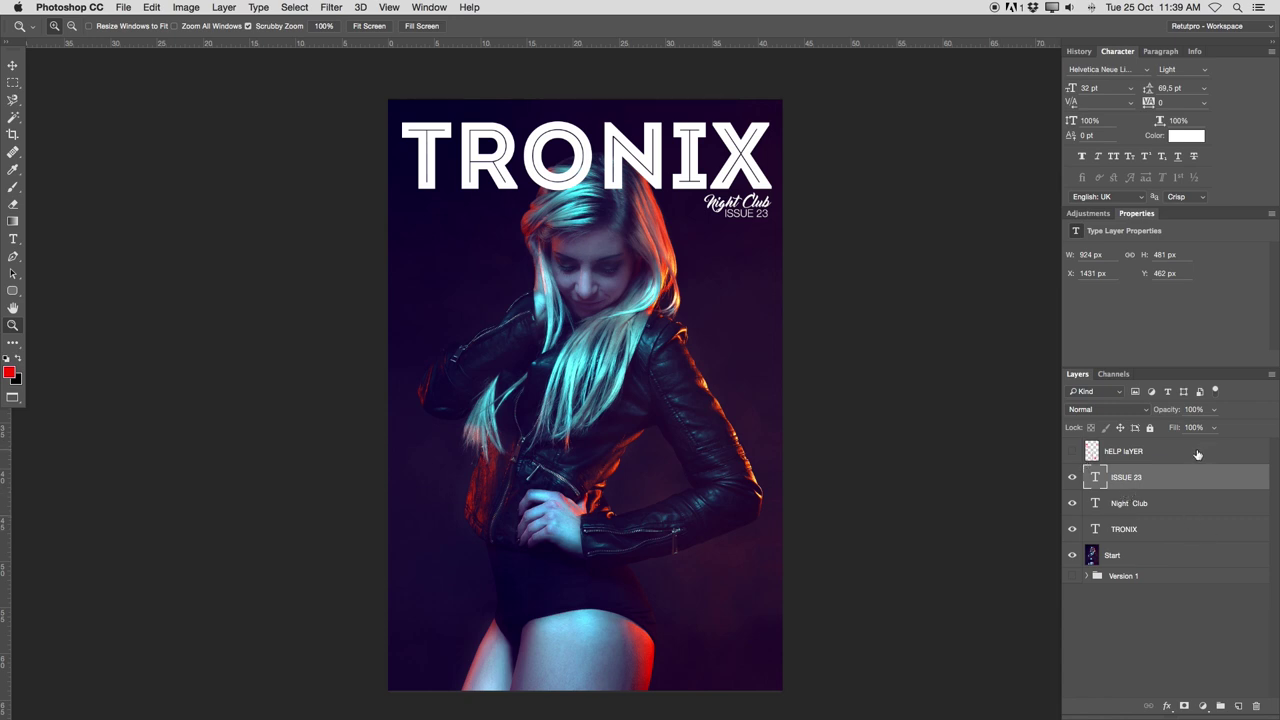
{"action": "left_click", "coordinate": [1155, 505]}
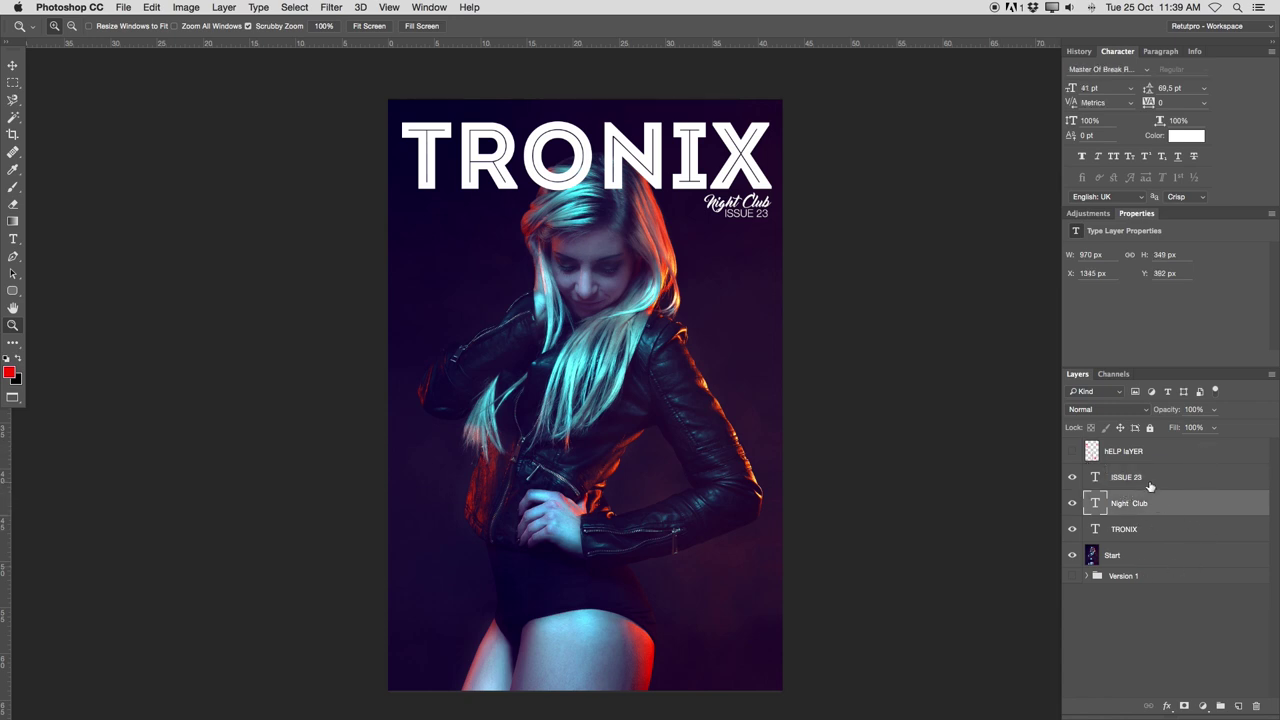
{"action": "left_click", "coordinate": [1138, 480], "text": "shift"}
{"action": "key", "text": "super+g"}
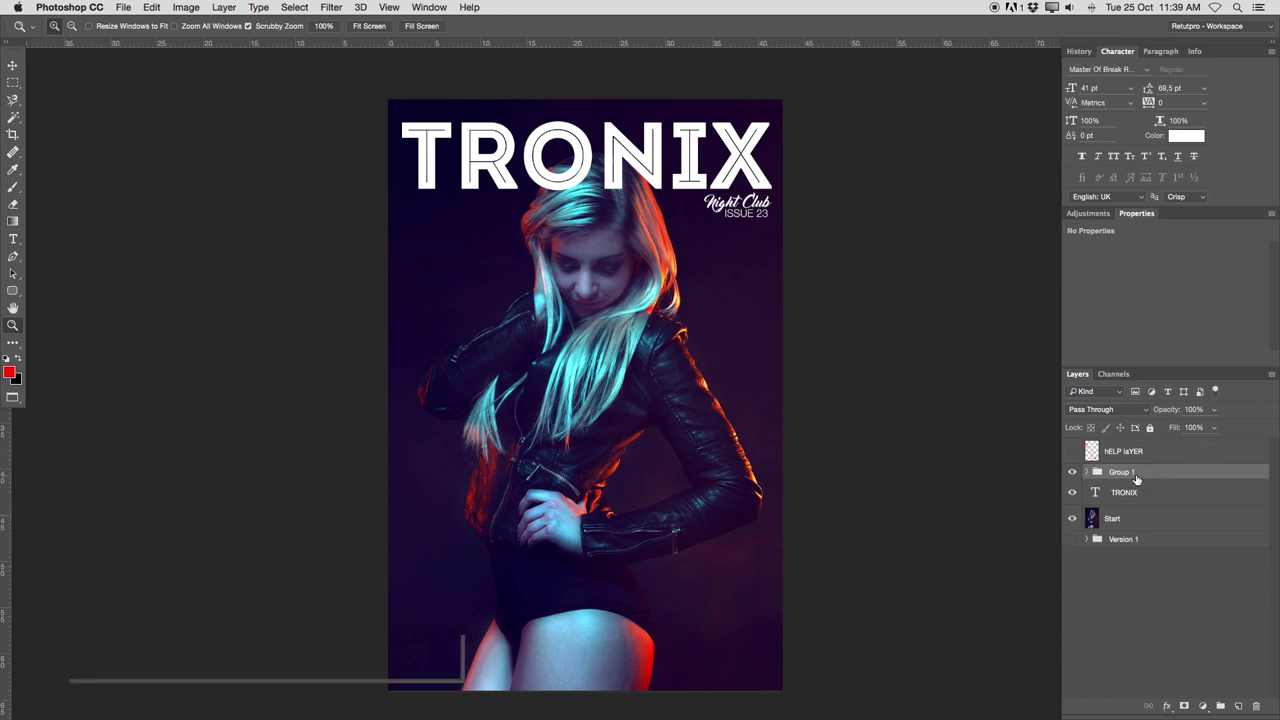
{"action": "double_click", "coordinate": [1136, 471]}
{"action": "type", "text": "ISSUE 23"}
{"action": "key", "text": "Return"}
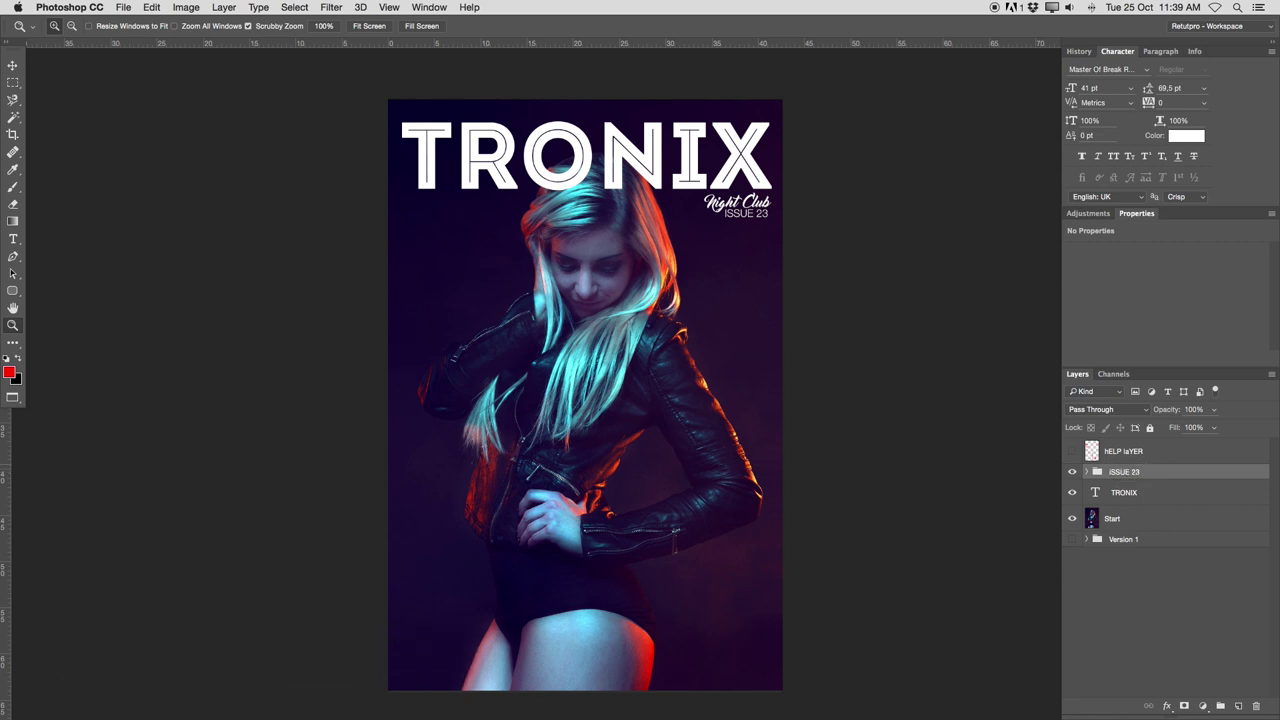
Put the TRONIX text layer into its own group named Cover Titel and collapse the group.
{"action": "left_click", "coordinate": [1145, 491]}
{"action": "key", "text": "super+g"}
{"action": "double_click", "coordinate": [1130, 487]}
{"action": "key", "text": "BackSpace"}
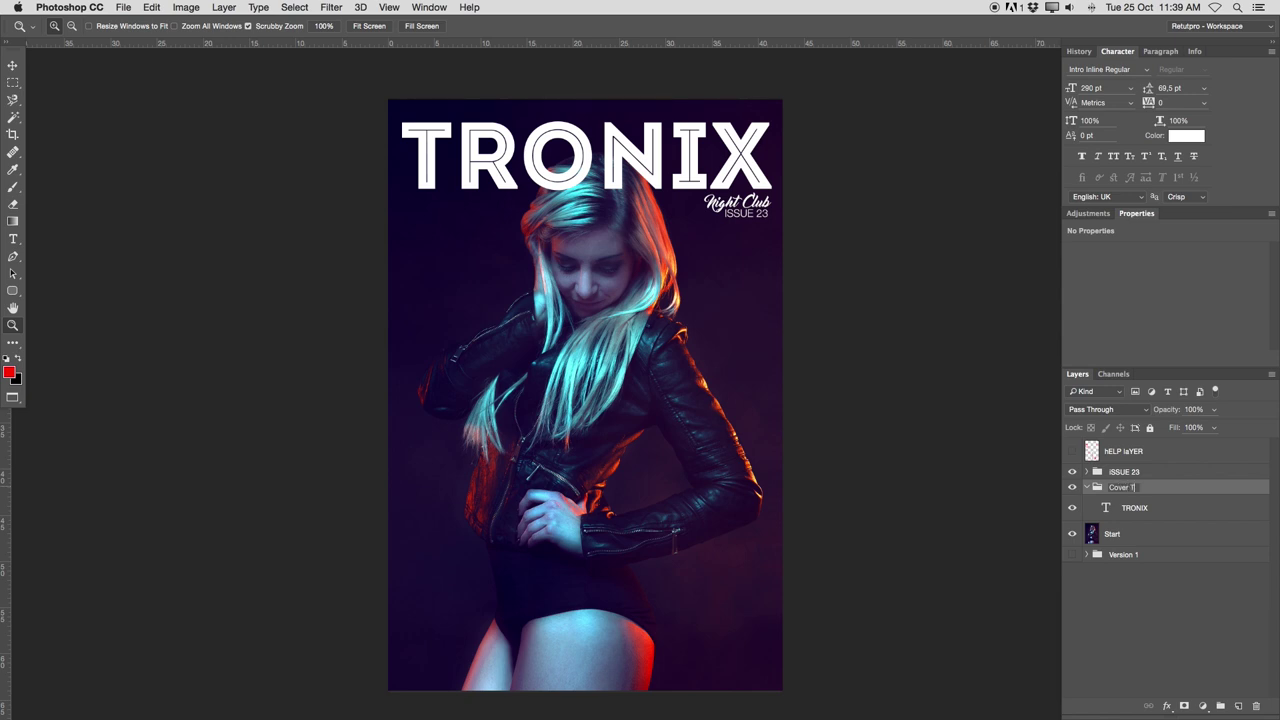
{"action": "key", "text": "Return"}
{"action": "left_click", "coordinate": [1087, 487]}
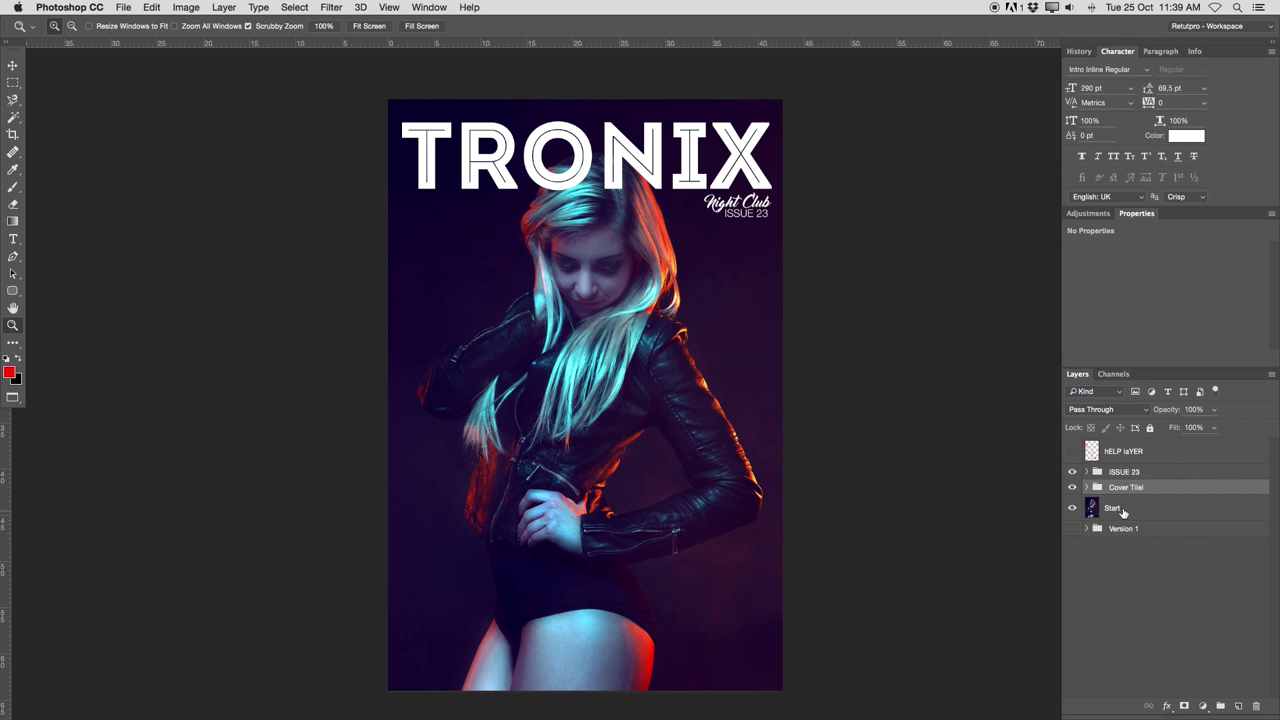
Compare the rebuilt cover with the red help layer and the finished Version 1 by switching layer visibility, then restore the rebuilt cover.
{"action": "left_click", "coordinate": [1120, 513]}
{"action": "left_click", "coordinate": [1073, 451]}
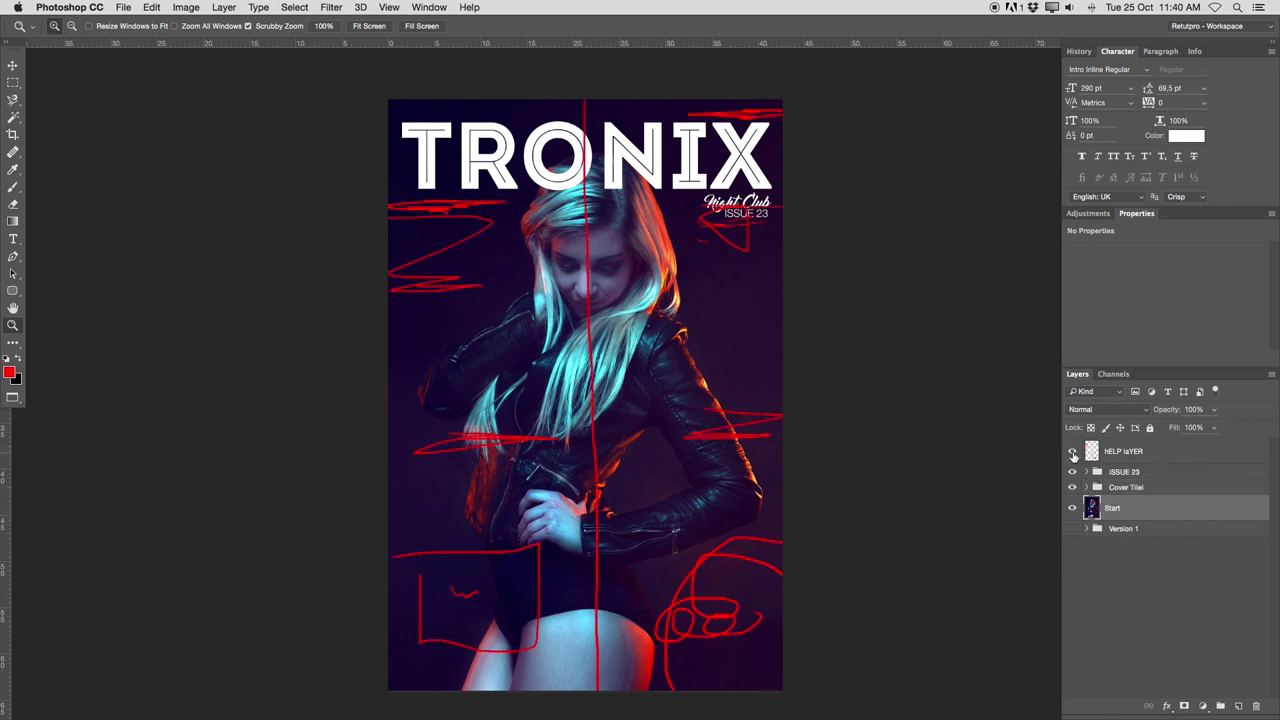
{"action": "left_click", "coordinate": [1073, 452]}
{"action": "left_click", "coordinate": [1073, 452]}
{"action": "left_click", "coordinate": [1073, 452]}
{"action": "left_click", "coordinate": [1073, 471]}
{"action": "left_click", "coordinate": [1072, 508]}
{"action": "left_click", "coordinate": [1072, 528]}
{"action": "left_click", "coordinate": [1072, 487]}
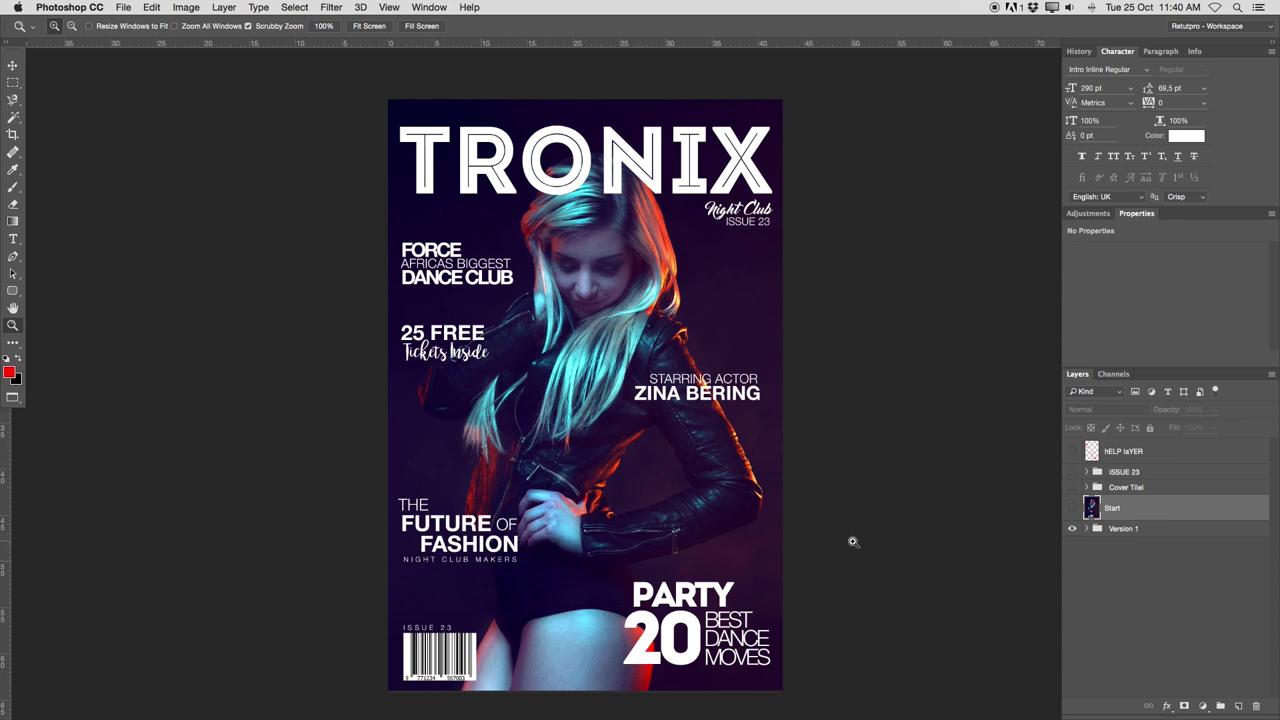
{"action": "left_click", "coordinate": [1072, 508]}
{"action": "left_click_drag", "start_coordinate": [1072, 508], "coordinate": [1070, 455]}
{"action": "left_click", "coordinate": [1071, 452]}
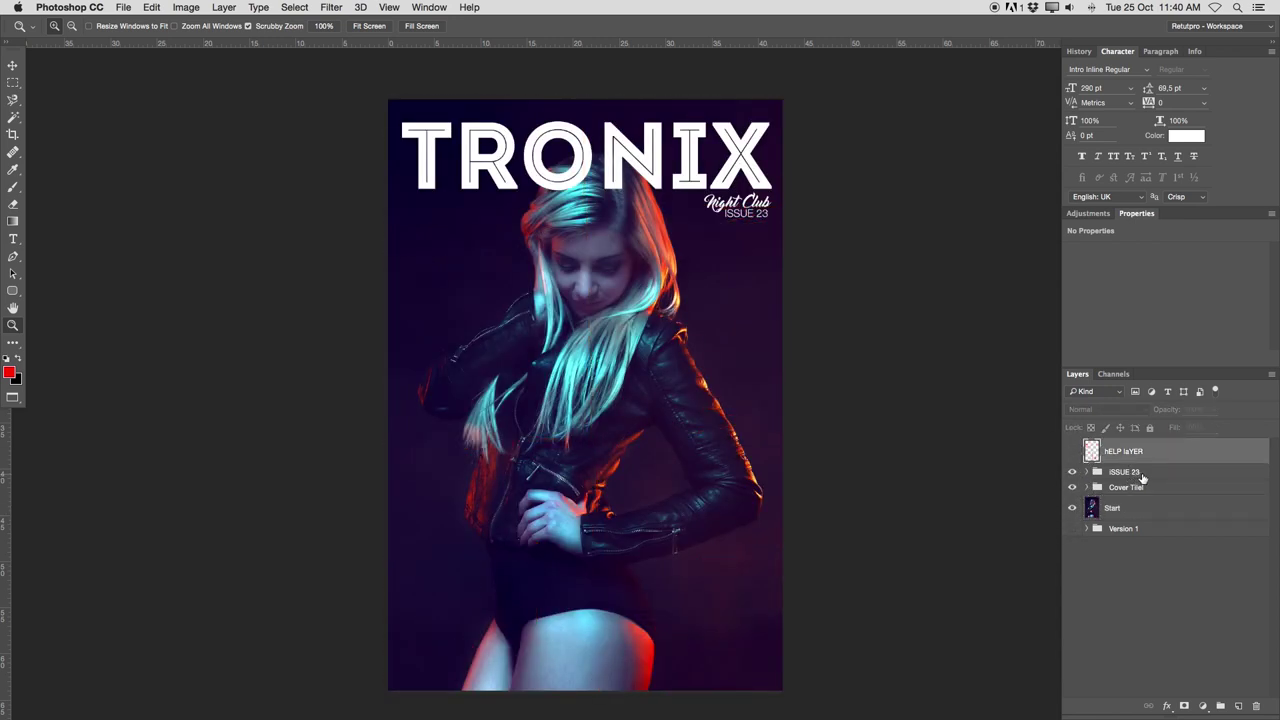
Place the ISSN barcode image above the ISSUE 23 group, scaled to about 241%.
{"action": "left_click", "coordinate": [1143, 475]}
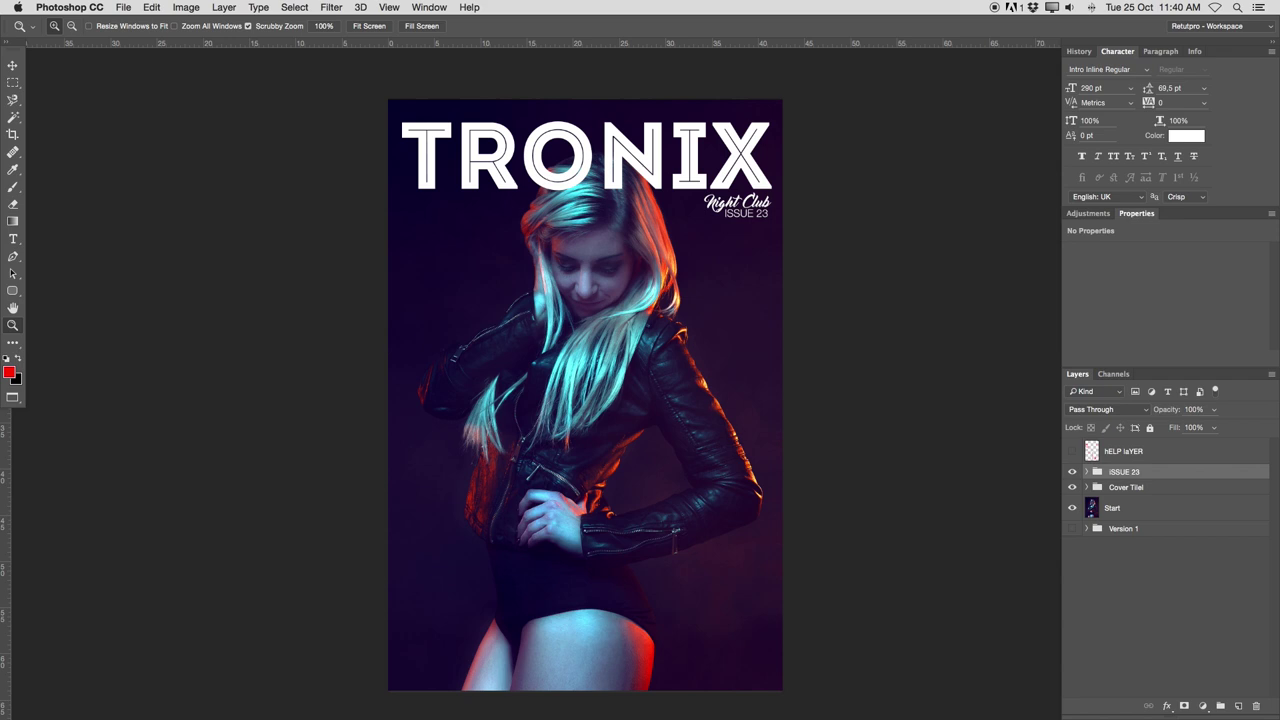
{"action": "key", "text": "Tab"}
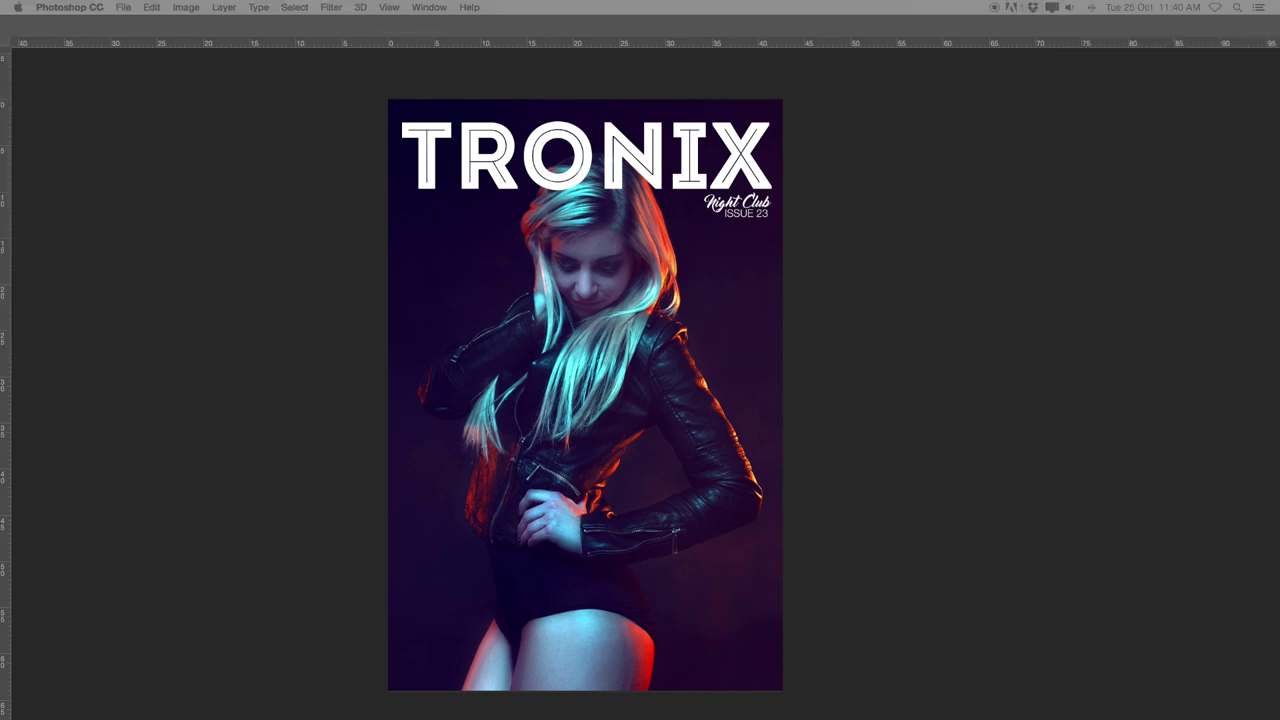
{"action": "left_click_drag", "start_coordinate": [495, 345], "coordinate": [653, 348]}
{"action": "key", "text": "Tab"}
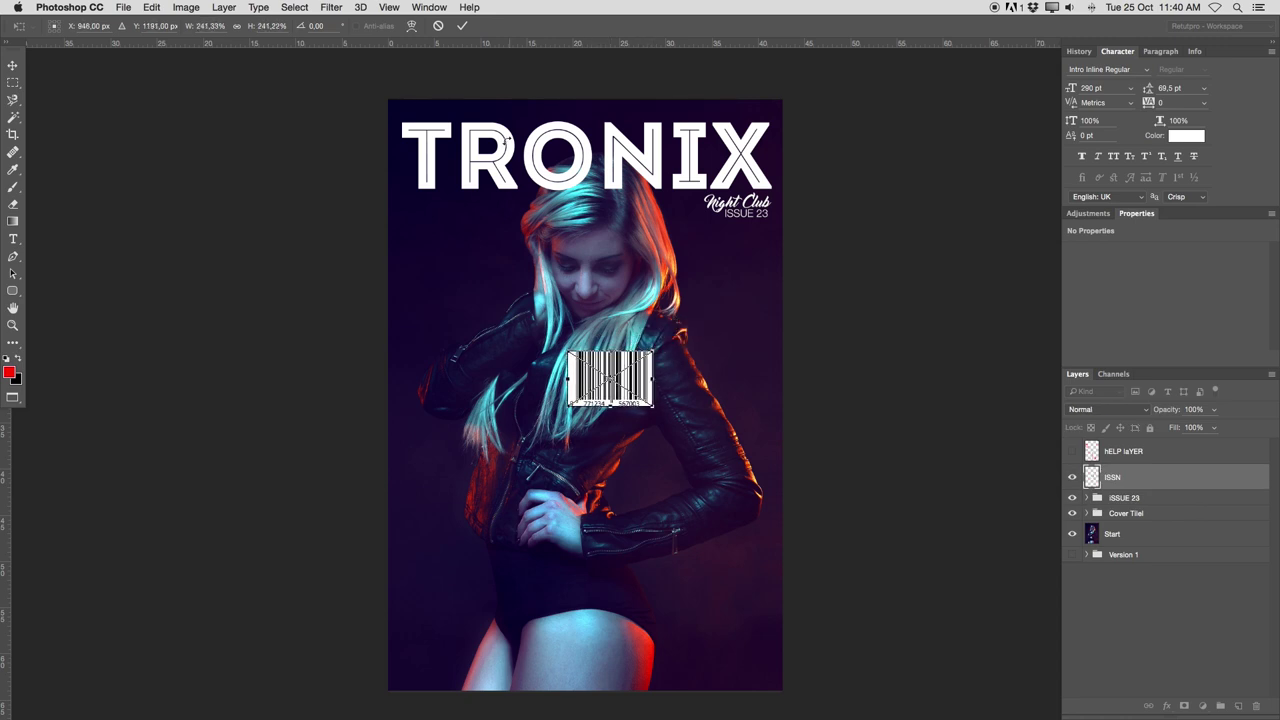
{"action": "left_click", "coordinate": [462, 26]}
Move the barcode to the cover's lower-left corner at about X 1.32 cm, Y 56.56 cm.
{"action": "key", "text": "v"}
{"action": "left_click_drag", "start_coordinate": [616, 400], "coordinate": [466, 630]}
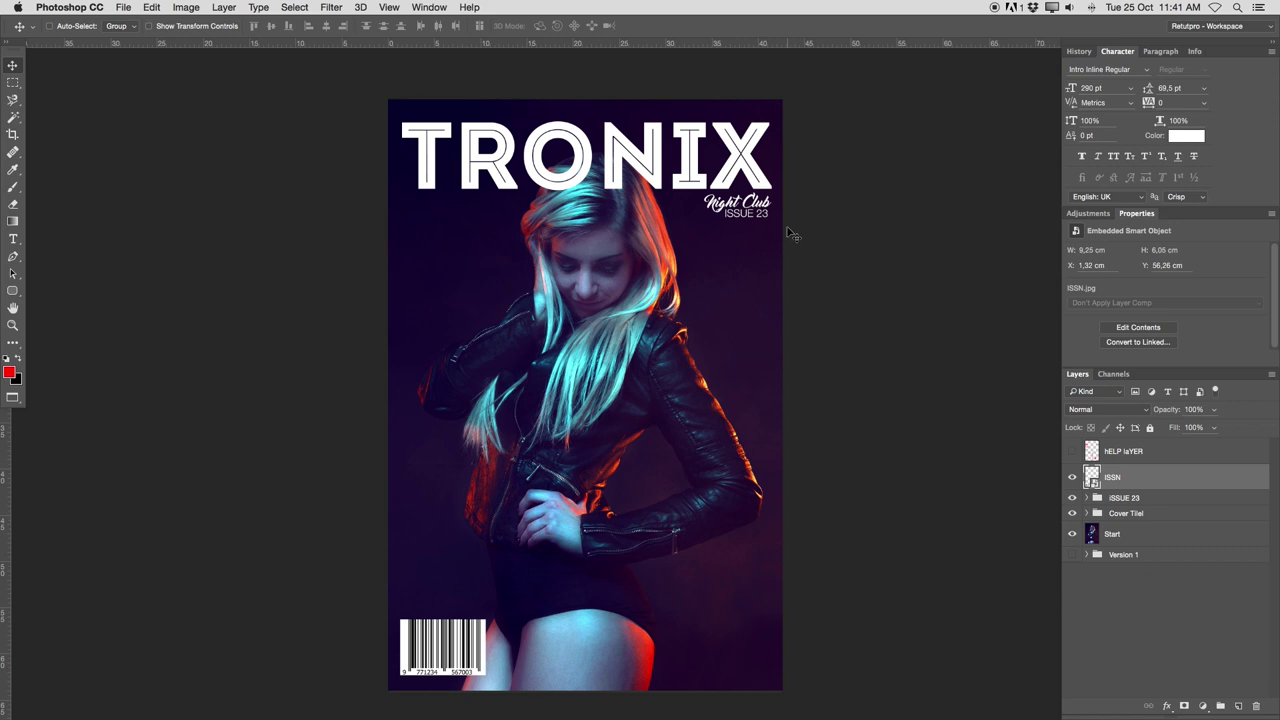
{"action": "left_click_drag", "start_coordinate": [472, 632], "coordinate": [477, 636]}
Duplicate the ISSUE 23 text layer and move the copy out of its group, directly below the ISSN layer.
{"action": "key", "text": "t"}
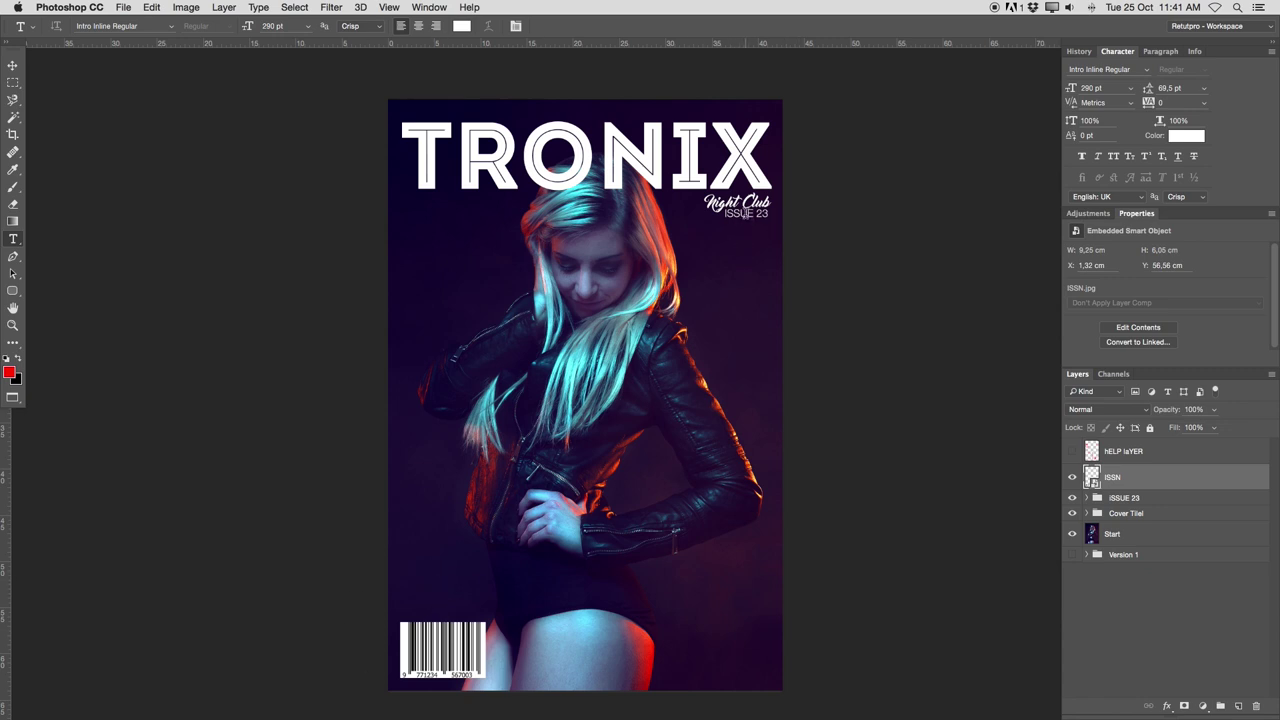
{"action": "left_click", "coordinate": [745, 214]}
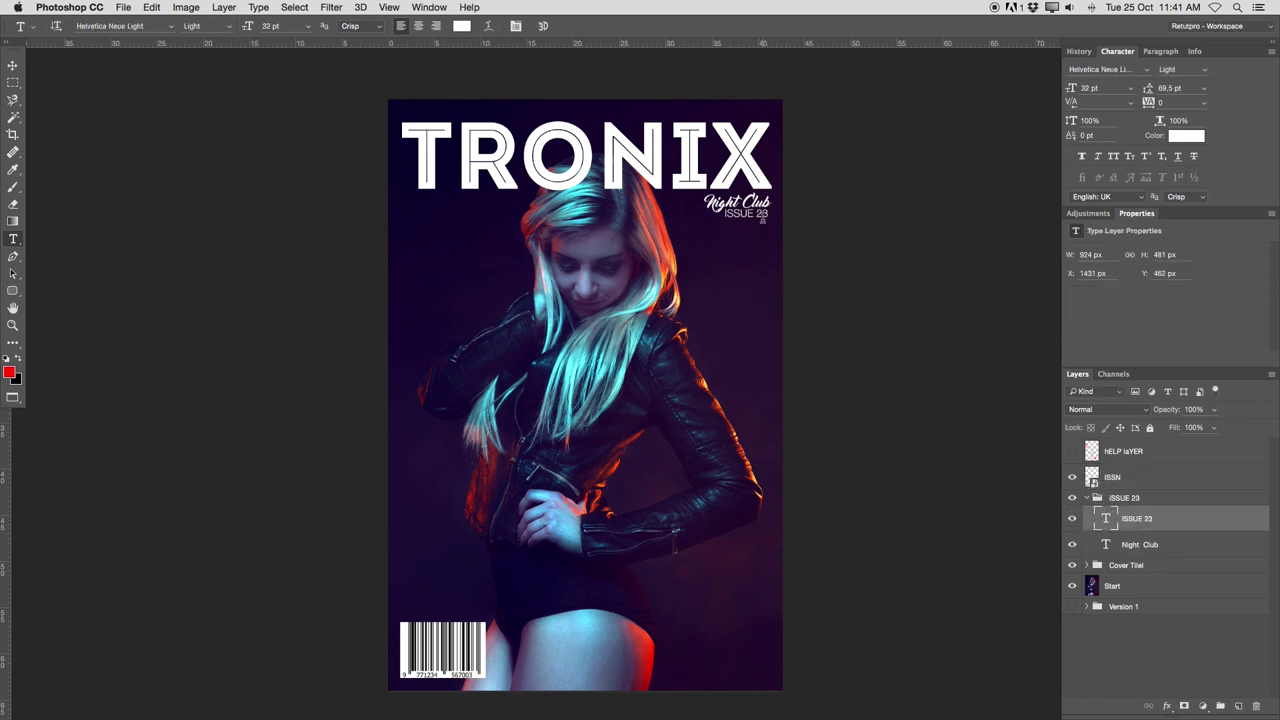
{"action": "key", "text": "super+j"}
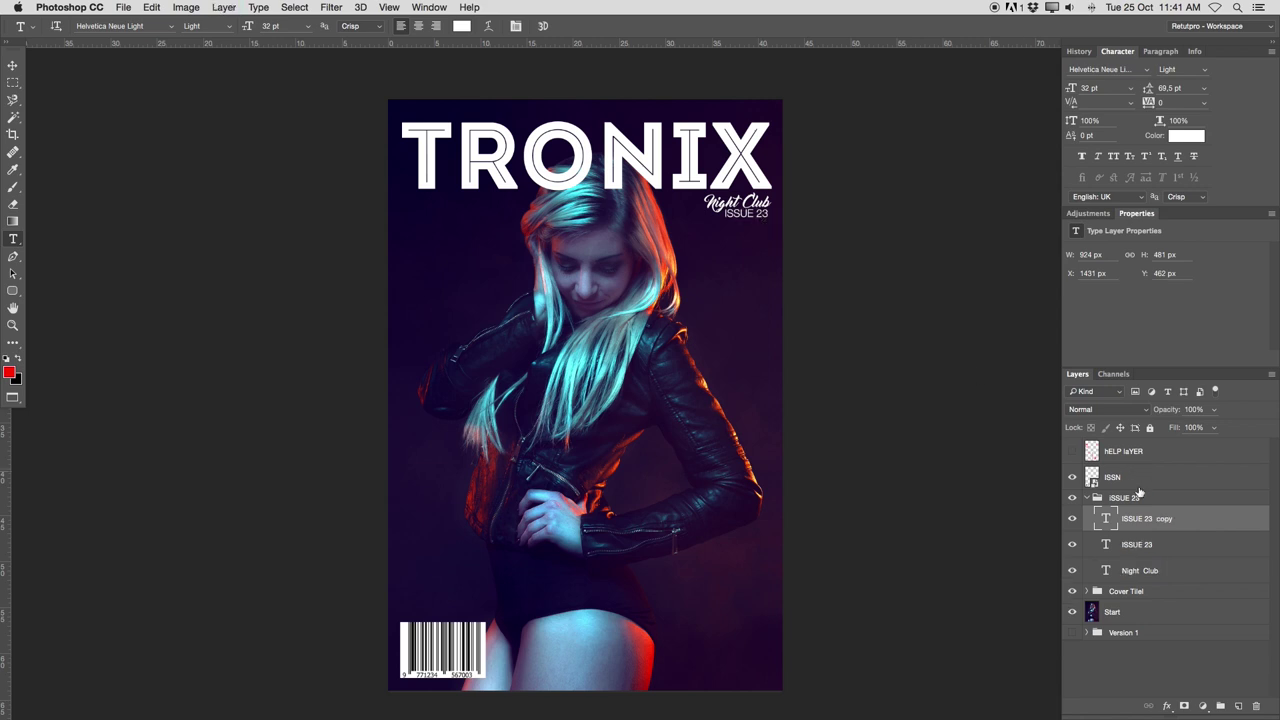
{"action": "left_click_drag", "start_coordinate": [1128, 522], "coordinate": [1138, 491]}
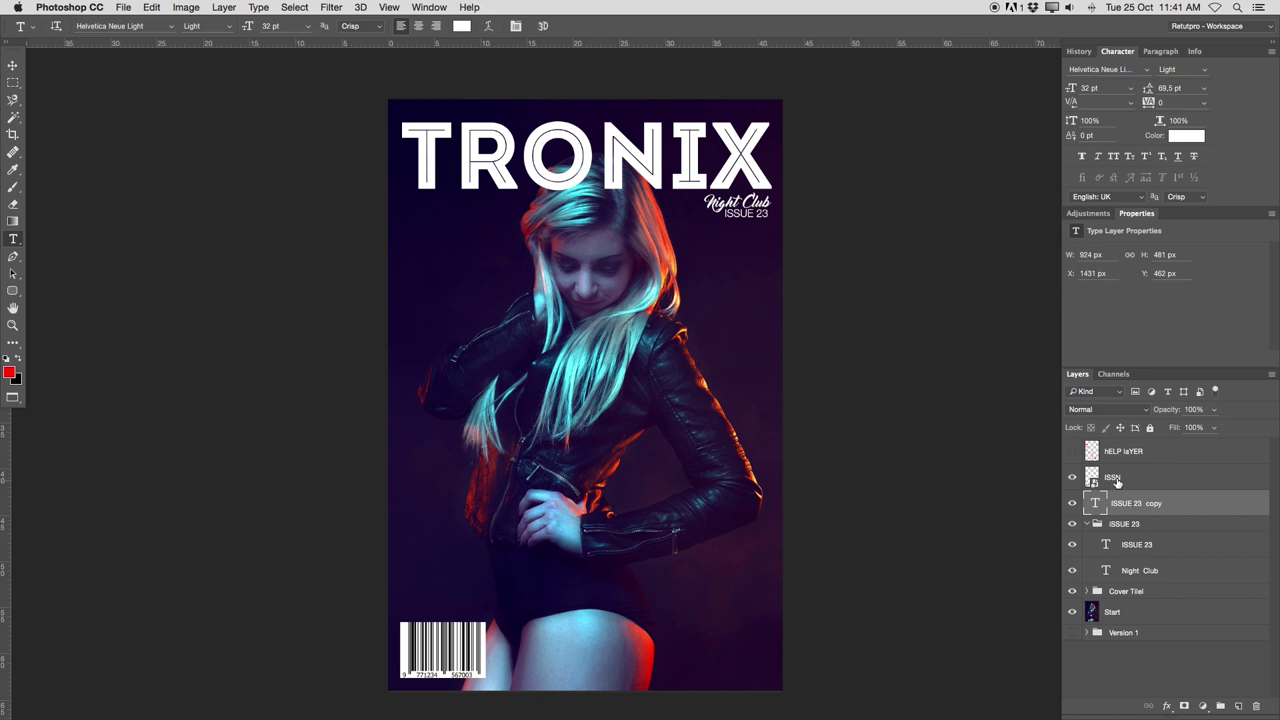
Move the copied ISSUE 23 text to just above the barcode, at about X 51 px, Y 2158 px.
{"action": "key", "text": "v"}
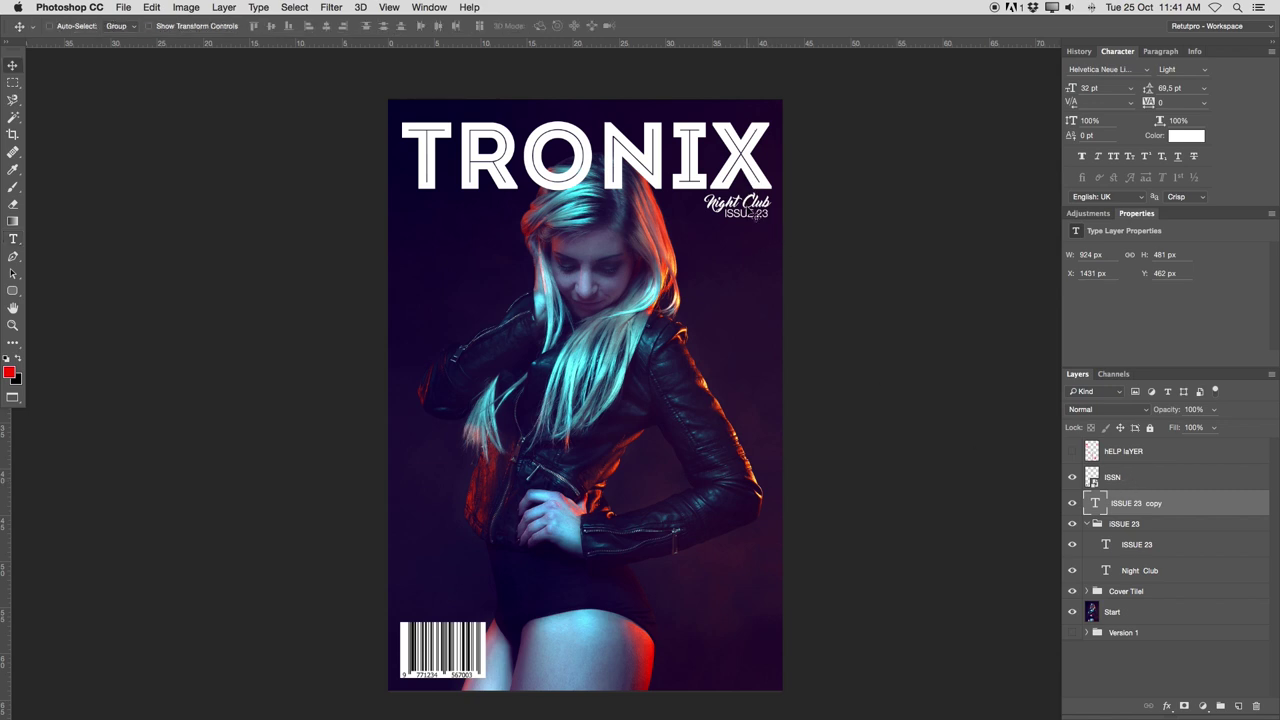
{"action": "left_click_drag", "start_coordinate": [751, 248], "coordinate": [426, 640]}
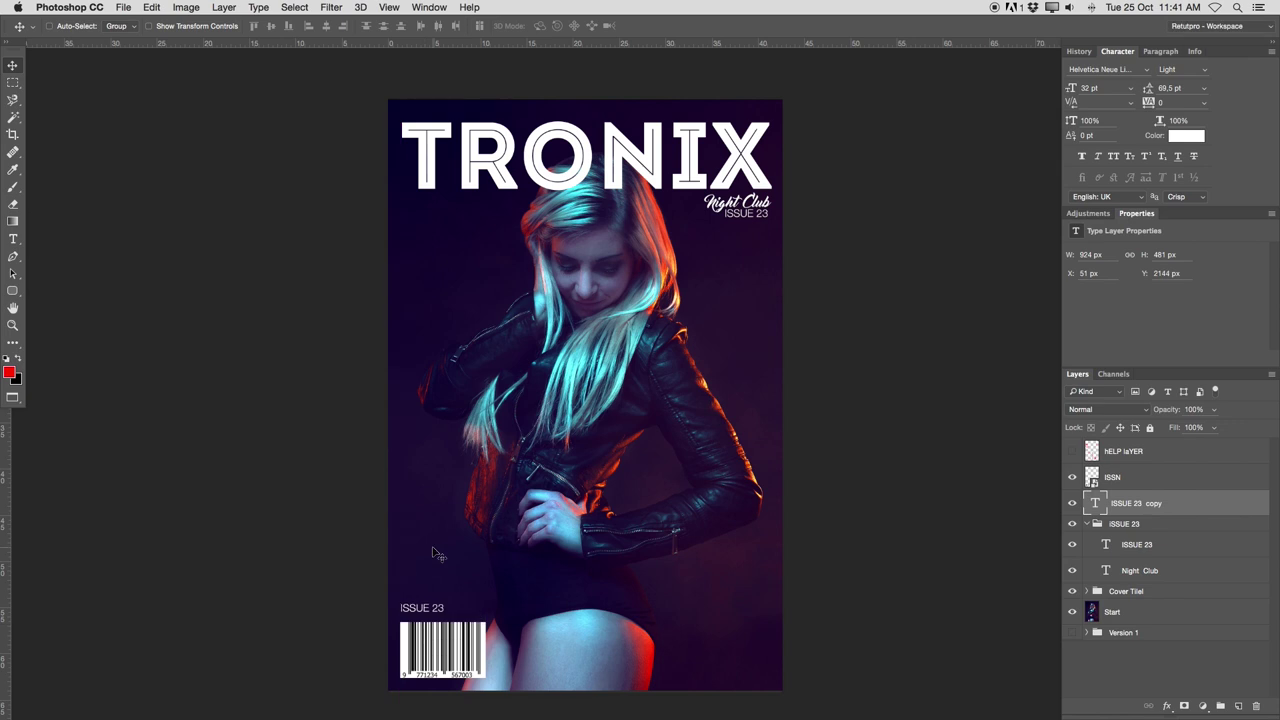
{"action": "key", "text": "Down"}
{"action": "key", "text": "Down"}
{"action": "key", "text": "Down"}
{"action": "key", "text": "Down"}
{"action": "key", "text": "Down"}
{"action": "key", "text": "Down"}
{"action": "key", "text": "Down"}
{"action": "key", "text": "Down"}
Set the ISSUE 23 text above the barcode to 20 pt with 660 tracking and move it down close to the barcode's upper edge.
{"action": "key", "text": "t"}
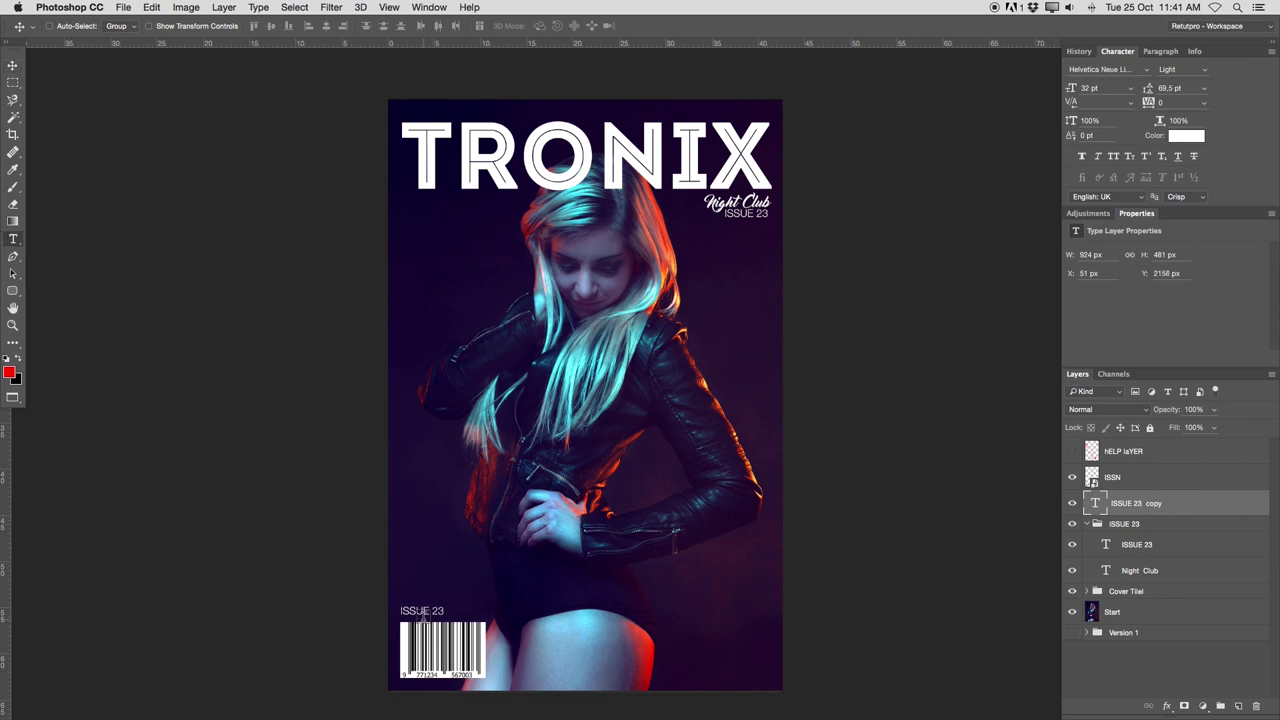
{"action": "left_click", "coordinate": [398, 608]}
{"action": "triple_click", "coordinate": [398, 608]}
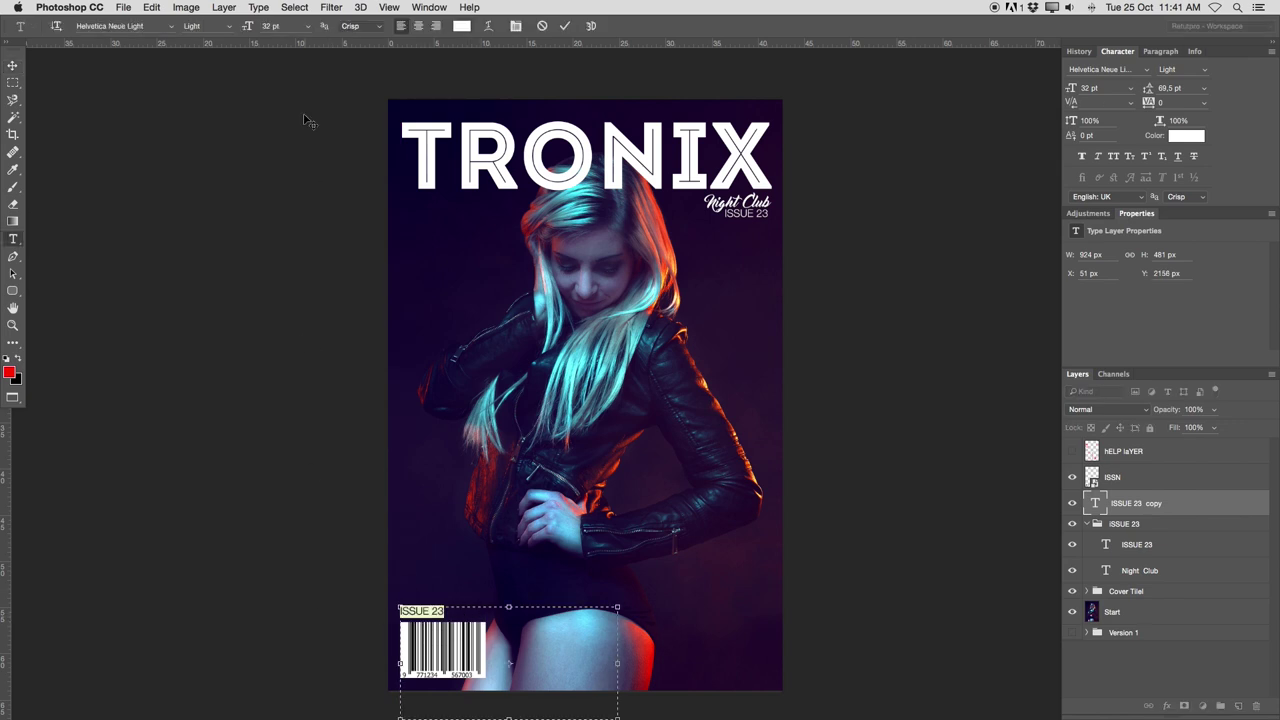
{"action": "left_click", "coordinate": [270, 26]}
{"action": "type", "text": "20"}
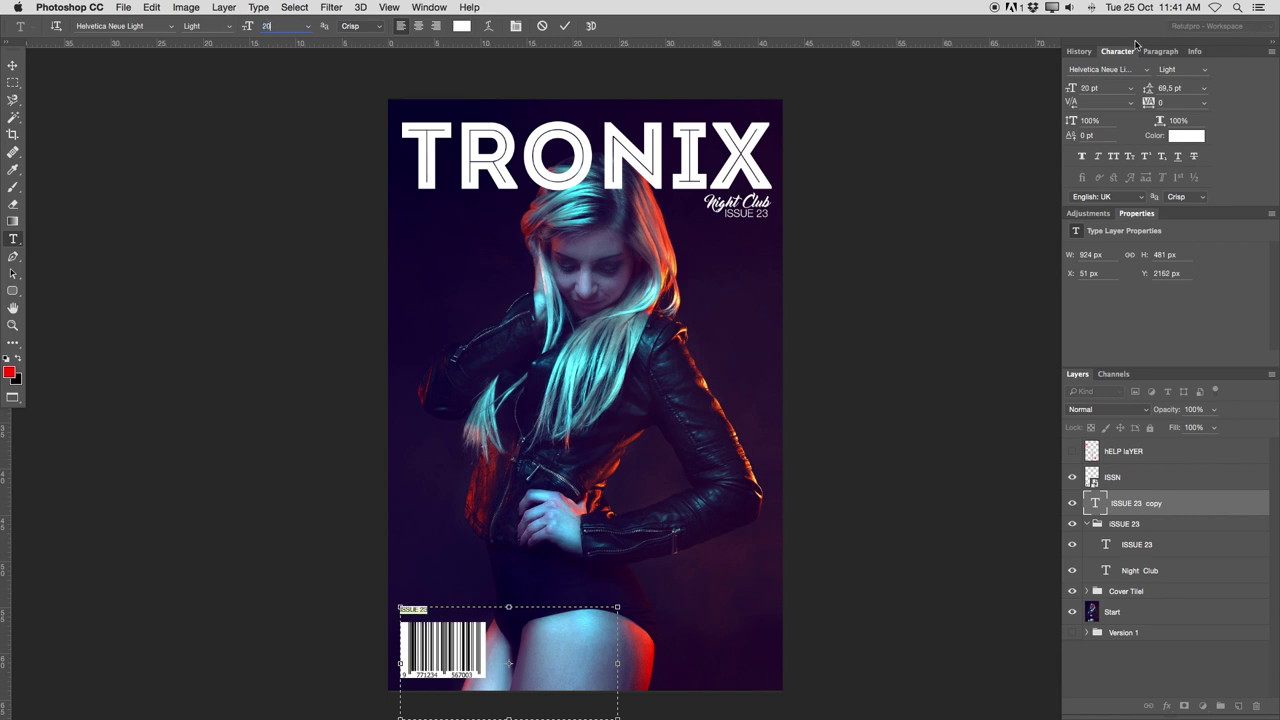
{"action": "mouse_move", "coordinate": [1152, 106]}
{"action": "left_mouse_down"}
{"action": "mouse_move", "coordinate": [1191, 95]}
{"action": "mouse_move", "coordinate": [1176, 100]}
{"action": "left_mouse_up"}
{"action": "key", "text": "super+Return"}
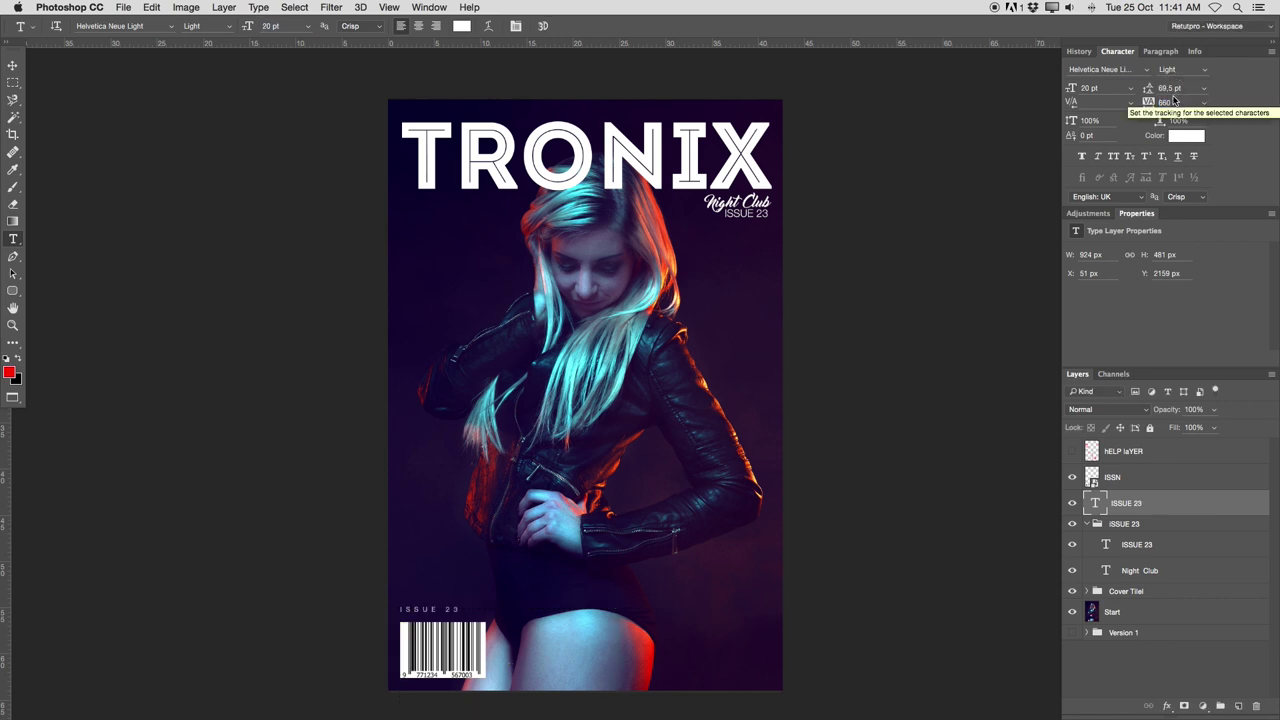
{"action": "key", "text": "v"}
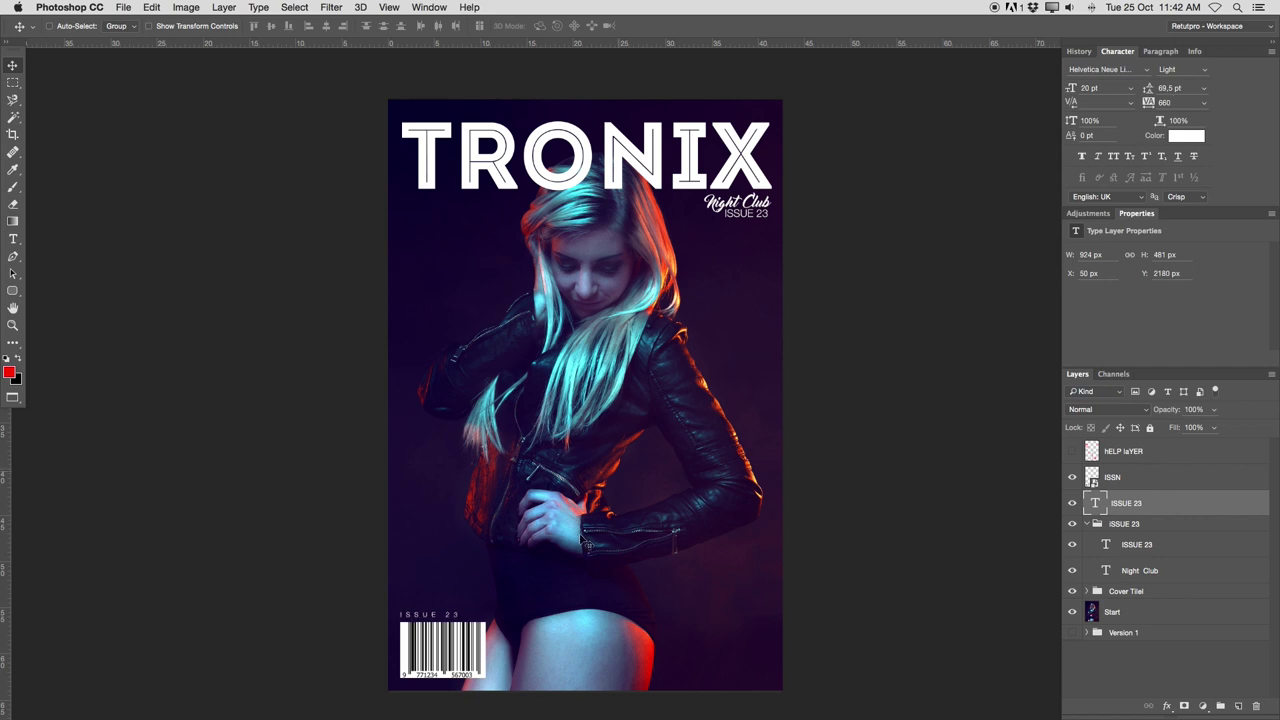
Group the ISSN layer with the ISSUE 23 text layer below it and name the group Barcode.
{"action": "left_click", "coordinate": [1161, 478], "text": "shift"}
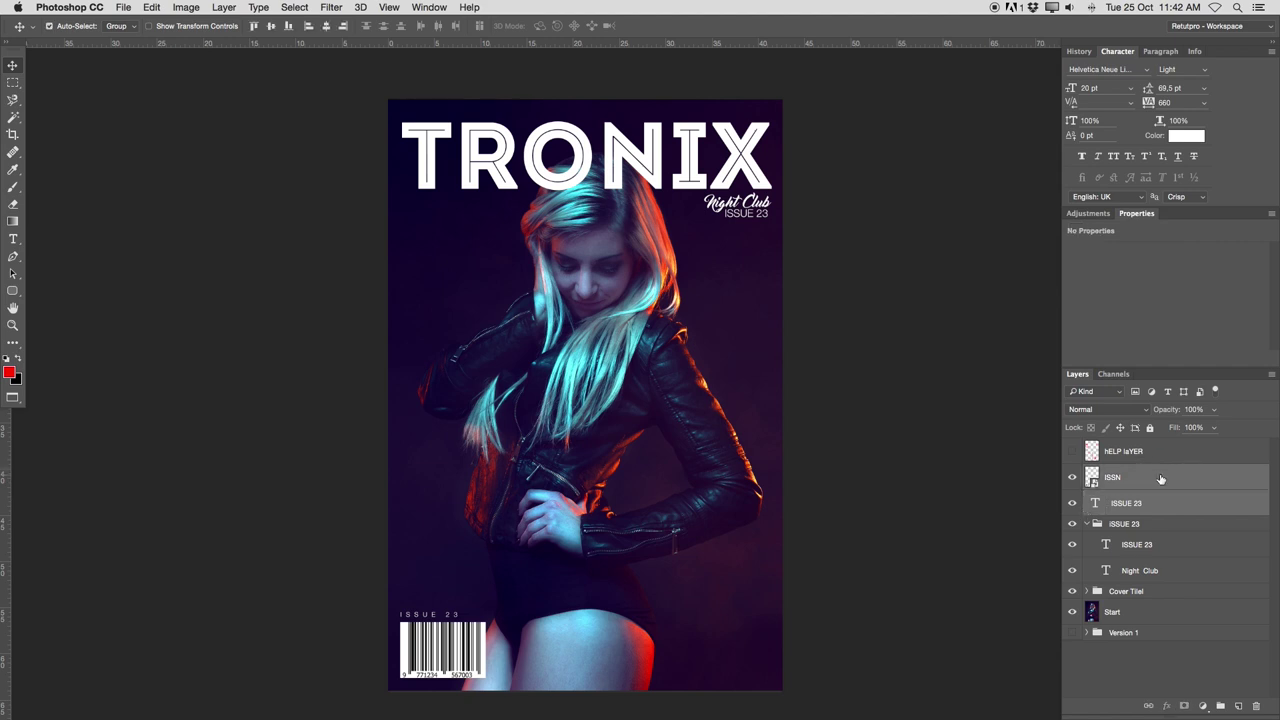
{"action": "key", "text": "super+g"}
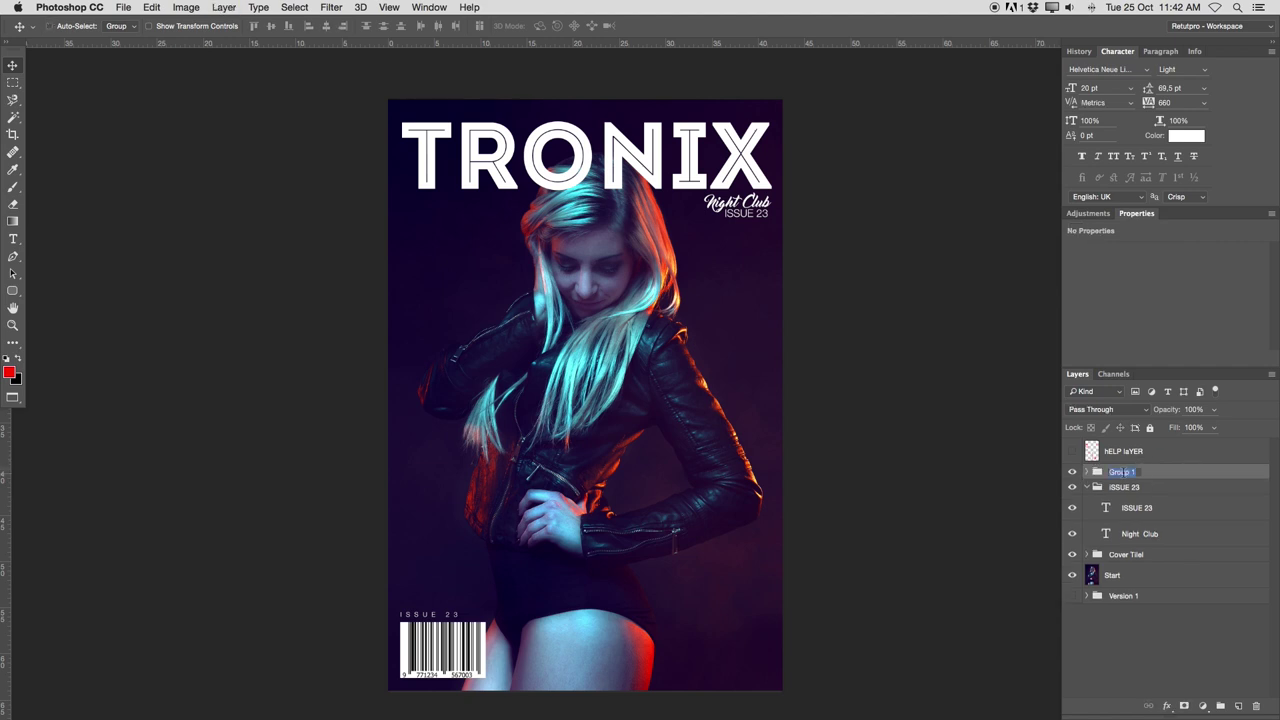
{"action": "type", "text": "Barcode"}
{"action": "key", "text": "Return"}
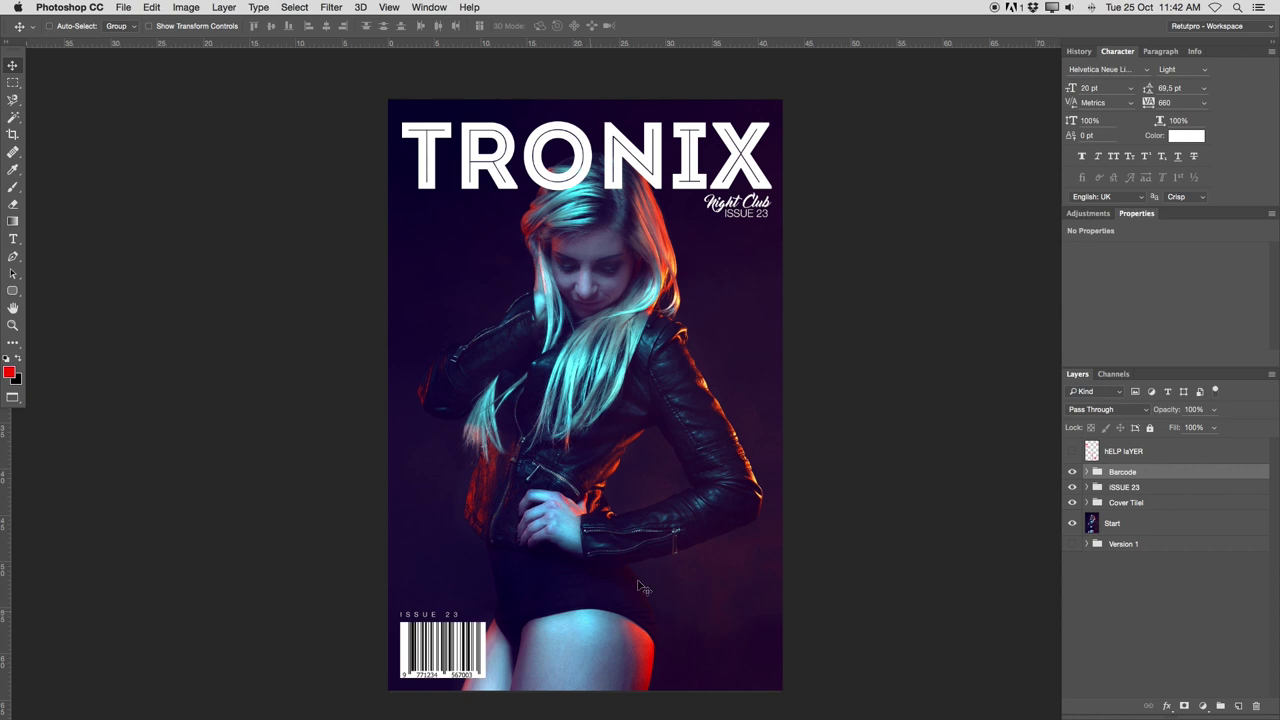
Add a text box about 1082 × 597 px over the model's waist reading PARTY, in Intro Regular.
{"action": "key", "text": "t"}
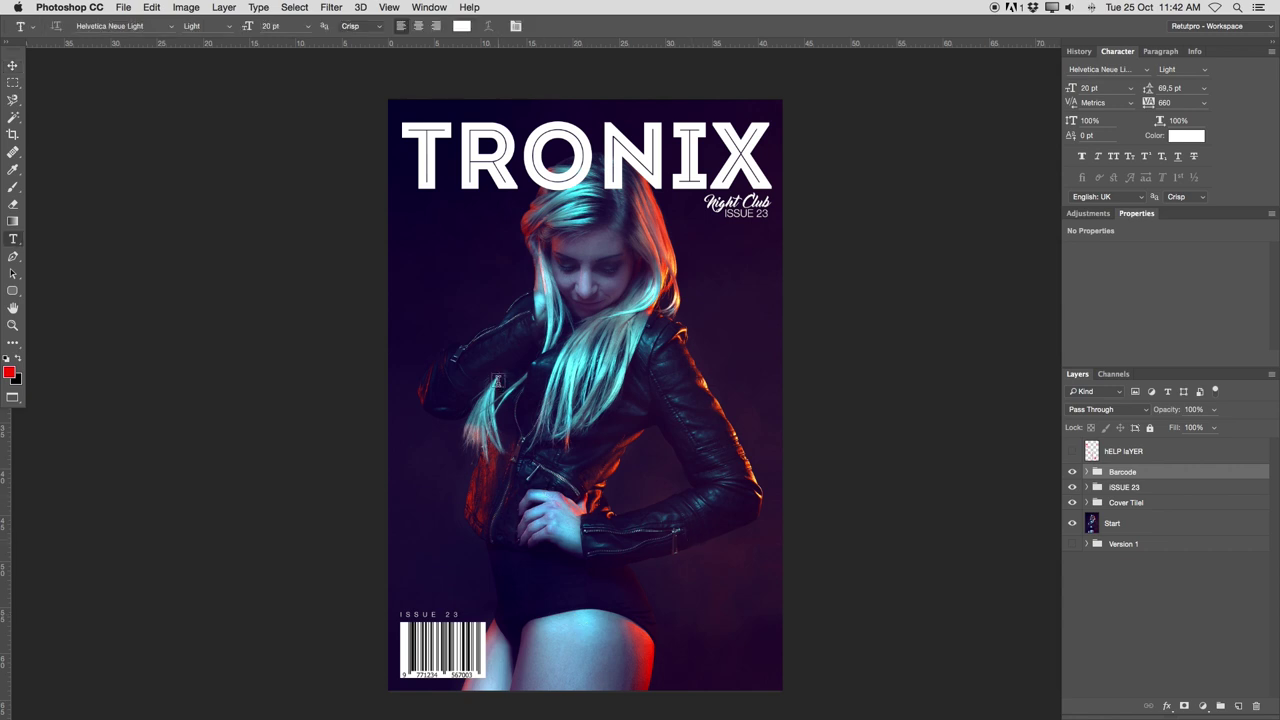
{"action": "left_click_drag", "start_coordinate": [485, 413], "coordinate": [740, 552]}
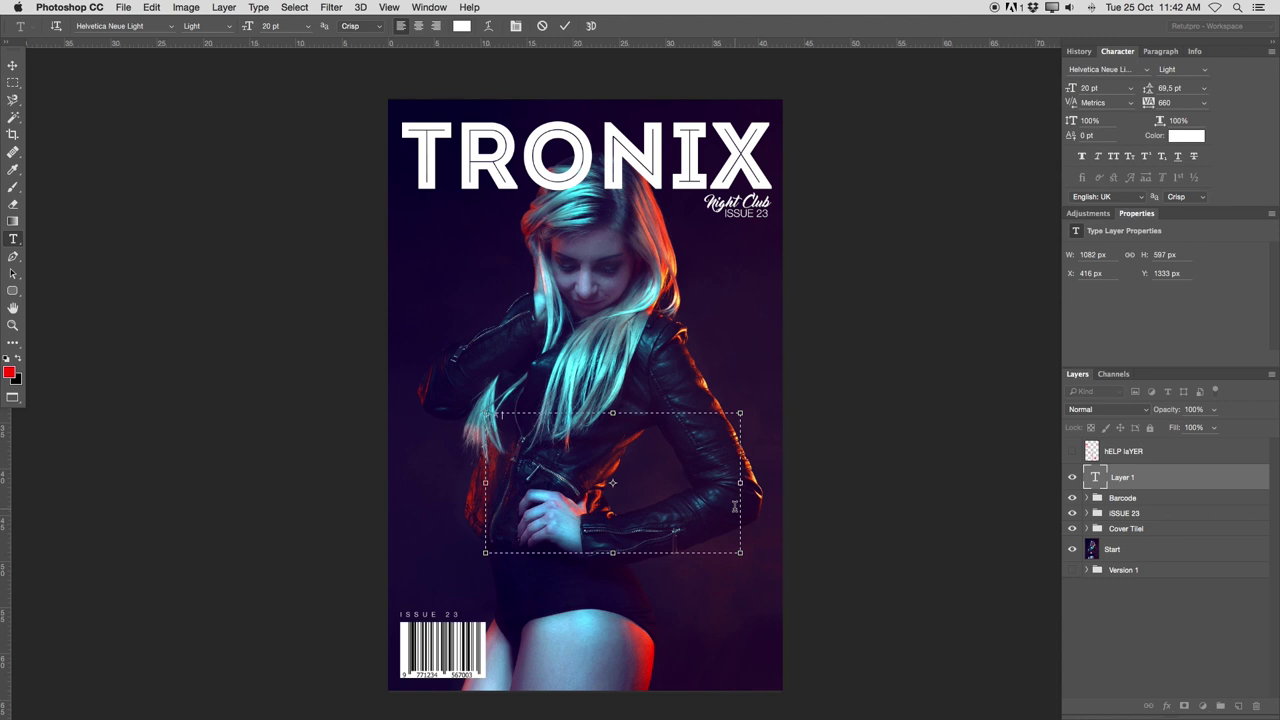
{"action": "key", "text": "ctrl+a"}
{"action": "left_click", "coordinate": [168, 28]}
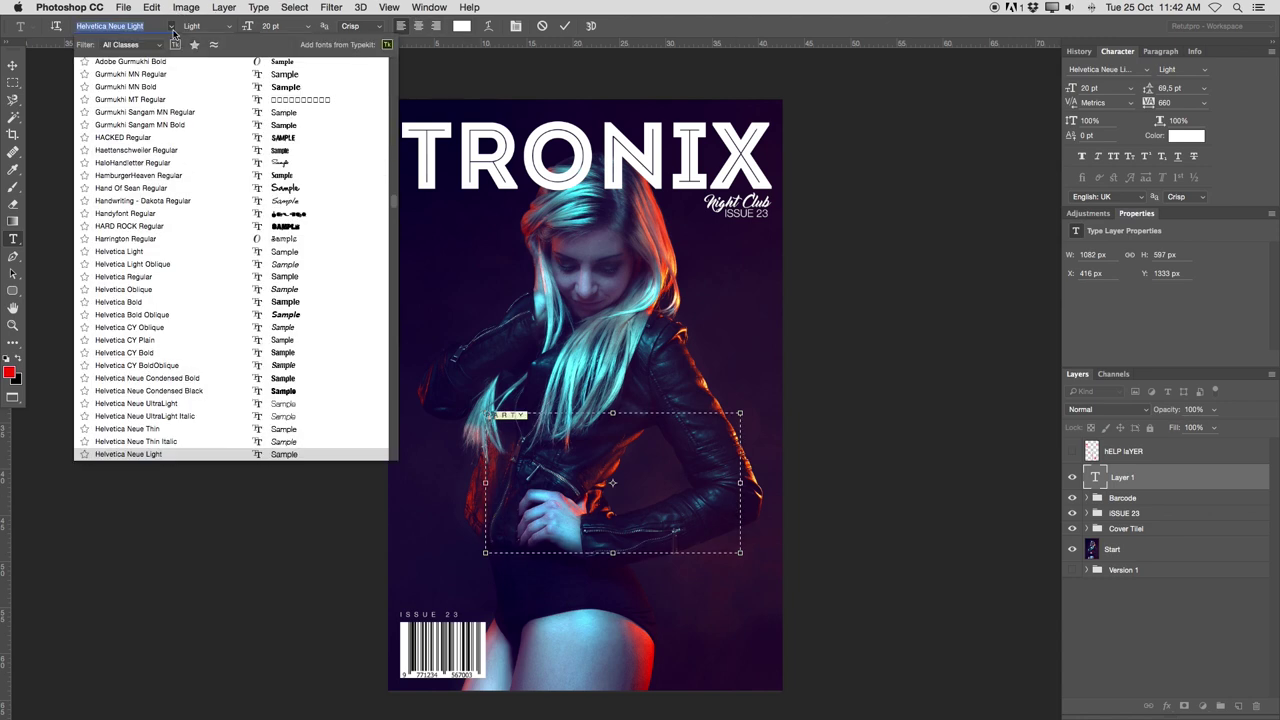
{"action": "scroll", "coordinate": [240, 120], "scroll_direction": "up", "scroll_amount": 15}
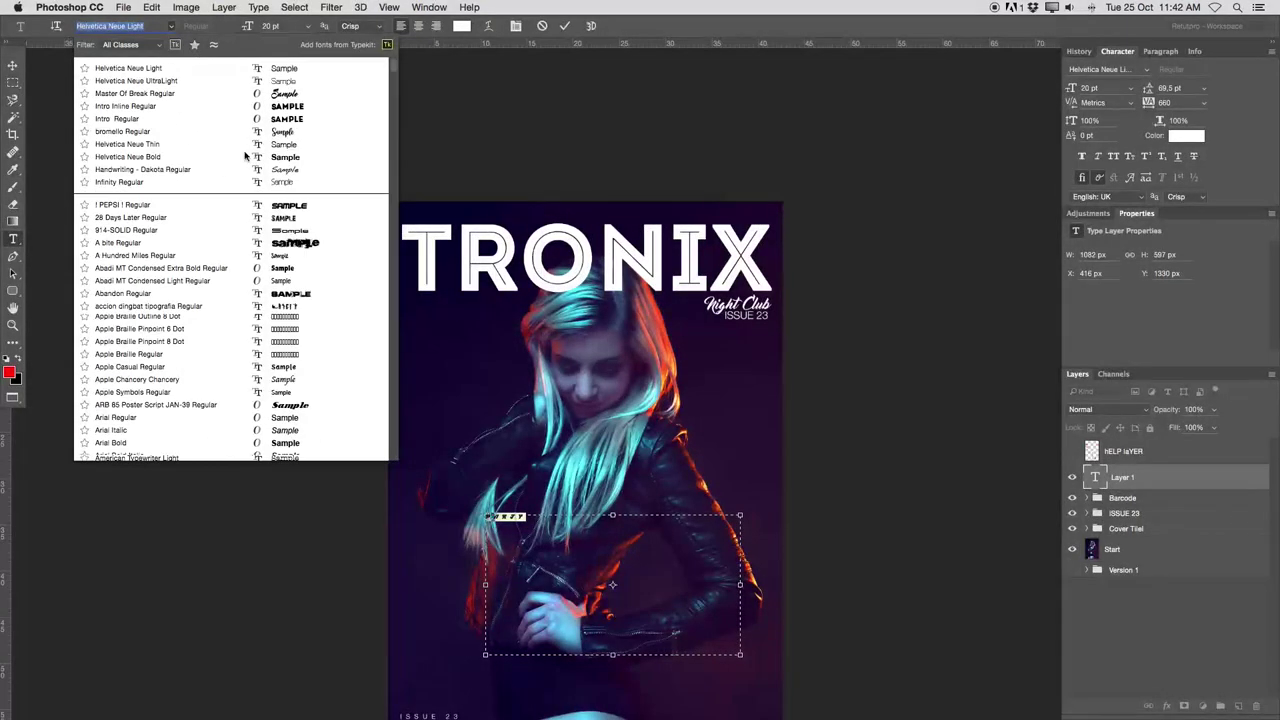
{"action": "left_click", "coordinate": [307, 123]}
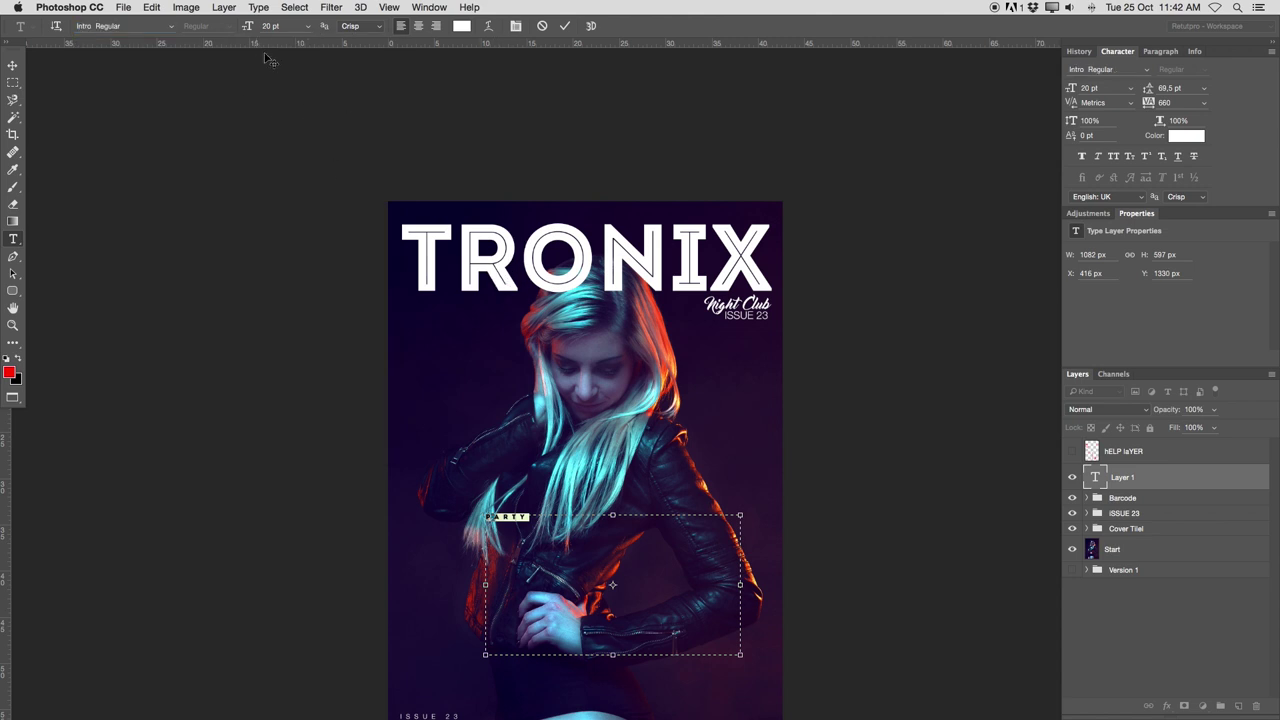
Set the PARTY text to 156 pt with -80 tracking.
{"action": "left_click_drag", "start_coordinate": [262, 30], "coordinate": [297, 26]}
{"action": "left_click", "coordinate": [1171, 104]}
{"action": "type", "text": "0"}
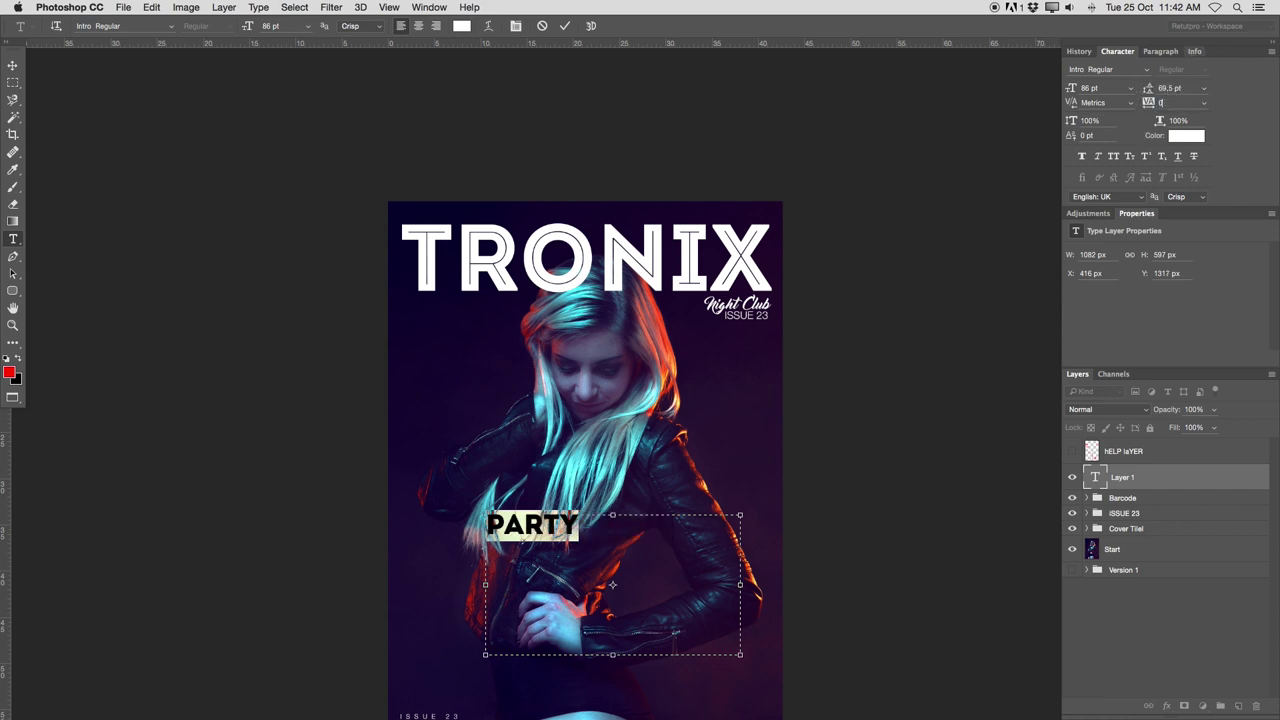
{"action": "left_click_drag", "start_coordinate": [1147, 103], "coordinate": [1148, 102]}
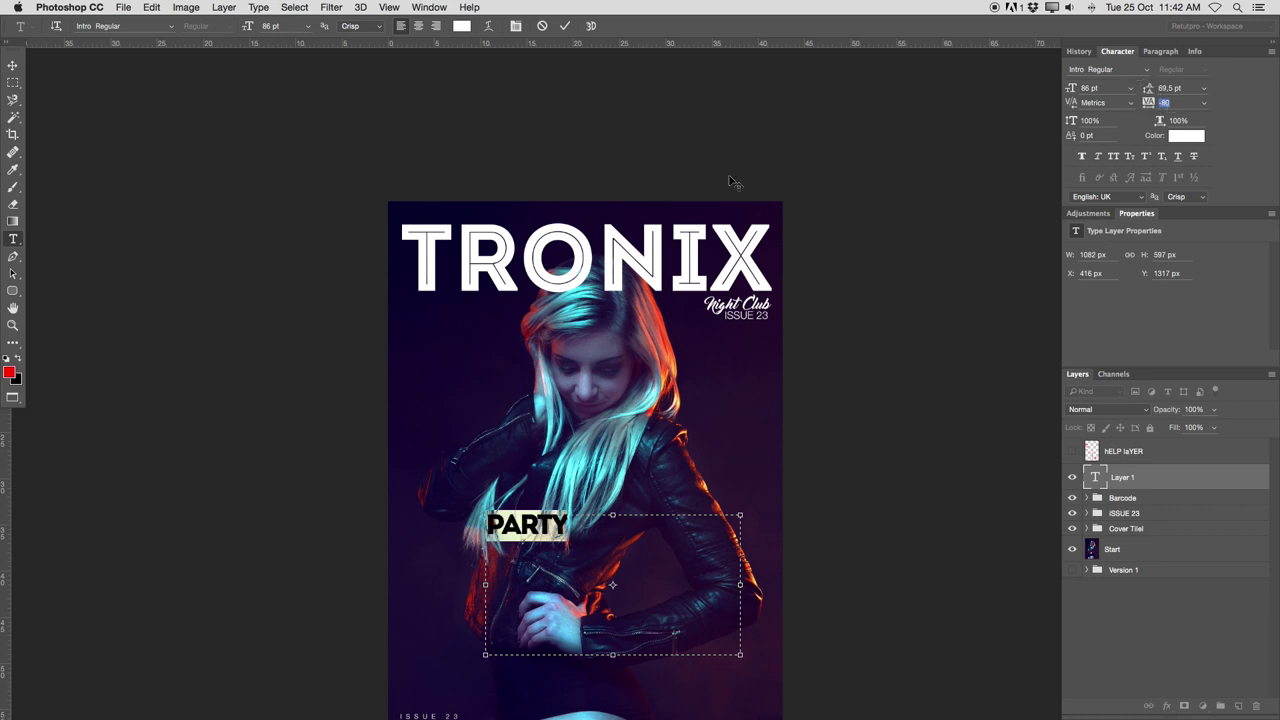
{"action": "left_click_drag", "start_coordinate": [247, 26], "coordinate": [295, 26]}
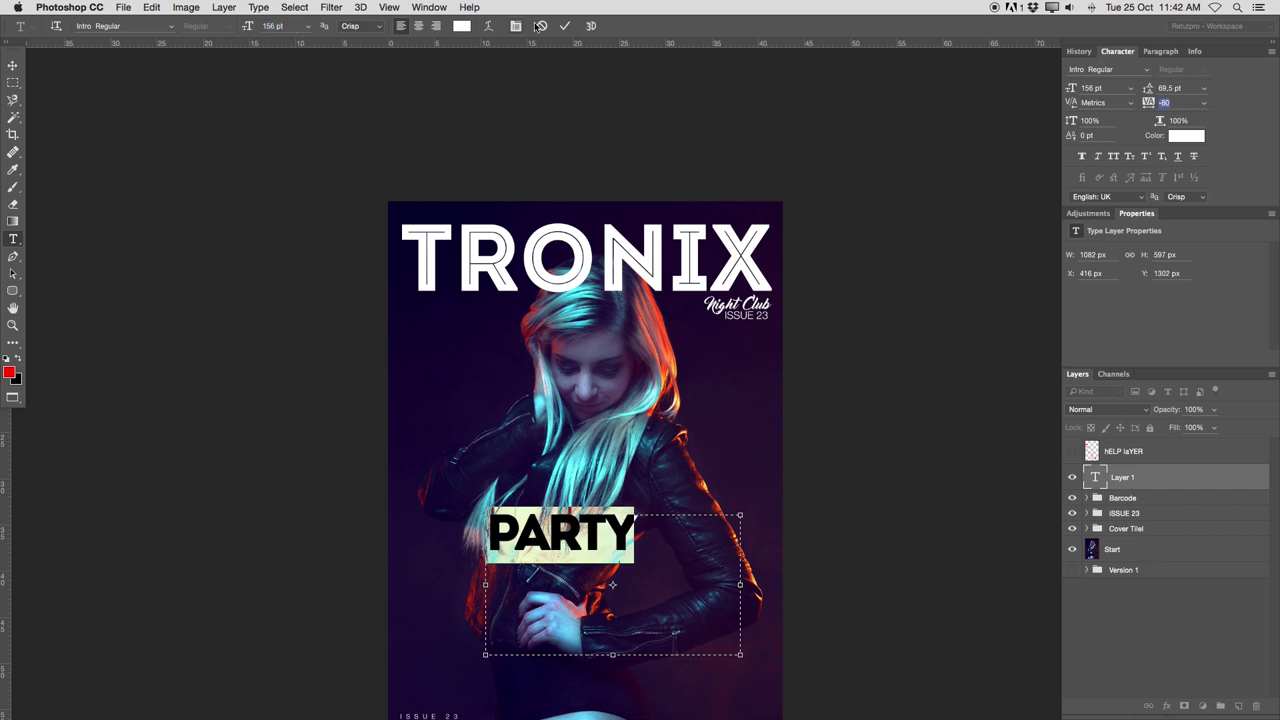
{"action": "left_click", "coordinate": [565, 26]}
Move the PARTY text below the model's forearm, to about X 891 px, Y 1895 px.
{"action": "left_click_drag", "start_coordinate": [696, 593], "coordinate": [663, 411]}
{"action": "left_click", "coordinate": [592, 374]}
{"action": "key", "text": "Escape"}
{"action": "key", "text": "v"}
{"action": "left_click_drag", "start_coordinate": [592, 374], "coordinate": [645, 491]}
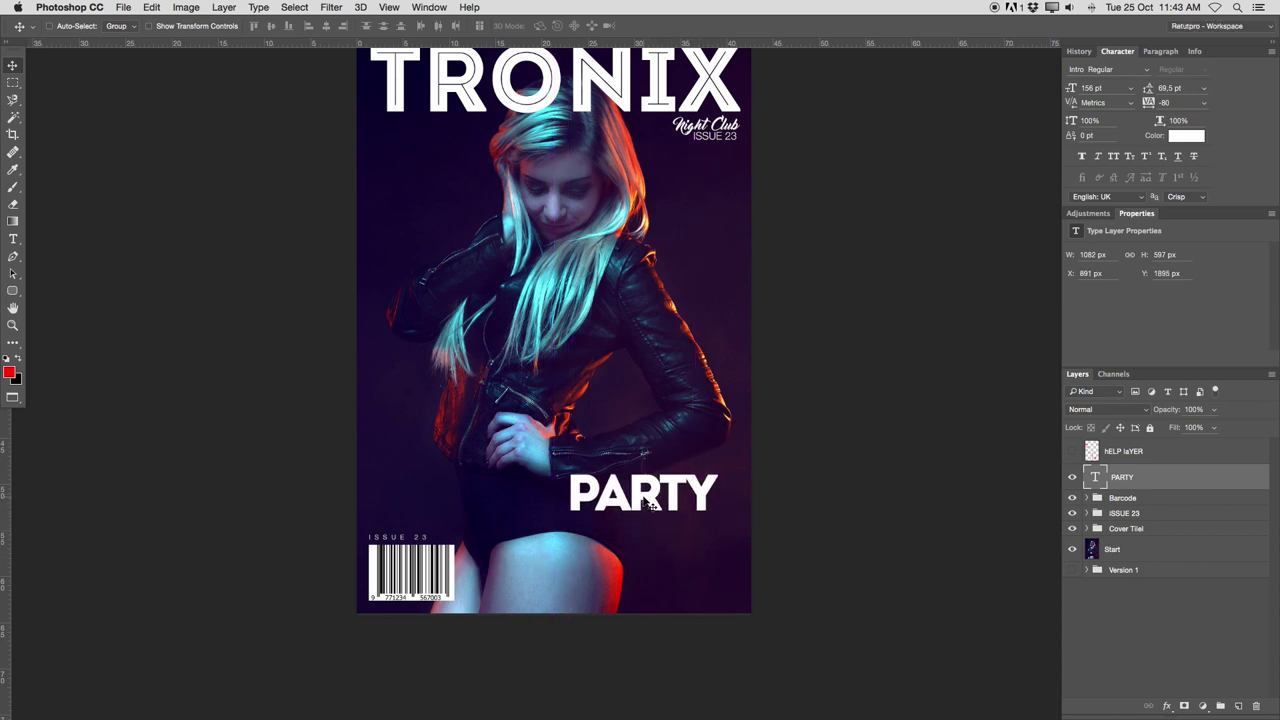
Set the PARTY text size to 120 pt and move the text to about X 1024 px, Y 1951 px.
{"action": "double_click", "coordinate": [683, 490]}
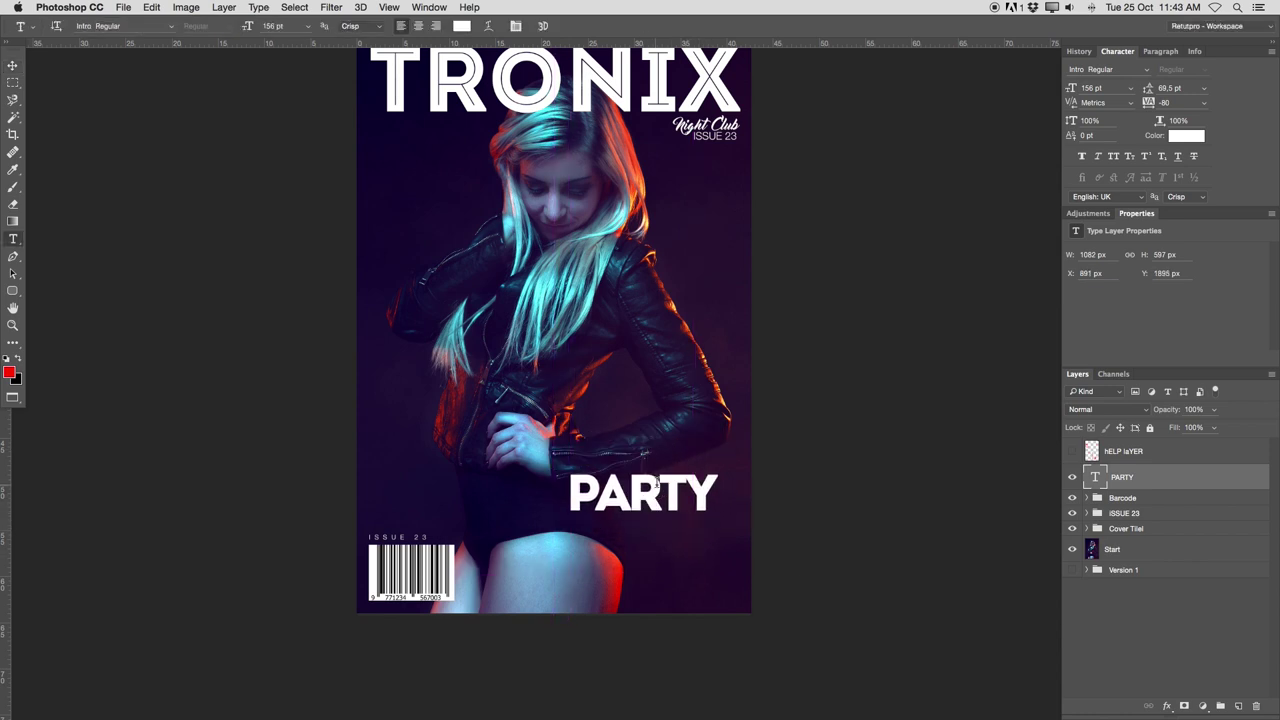
{"action": "left_click", "coordinate": [274, 25]}
{"action": "type", "text": "120"}
{"action": "key", "text": "Return"}
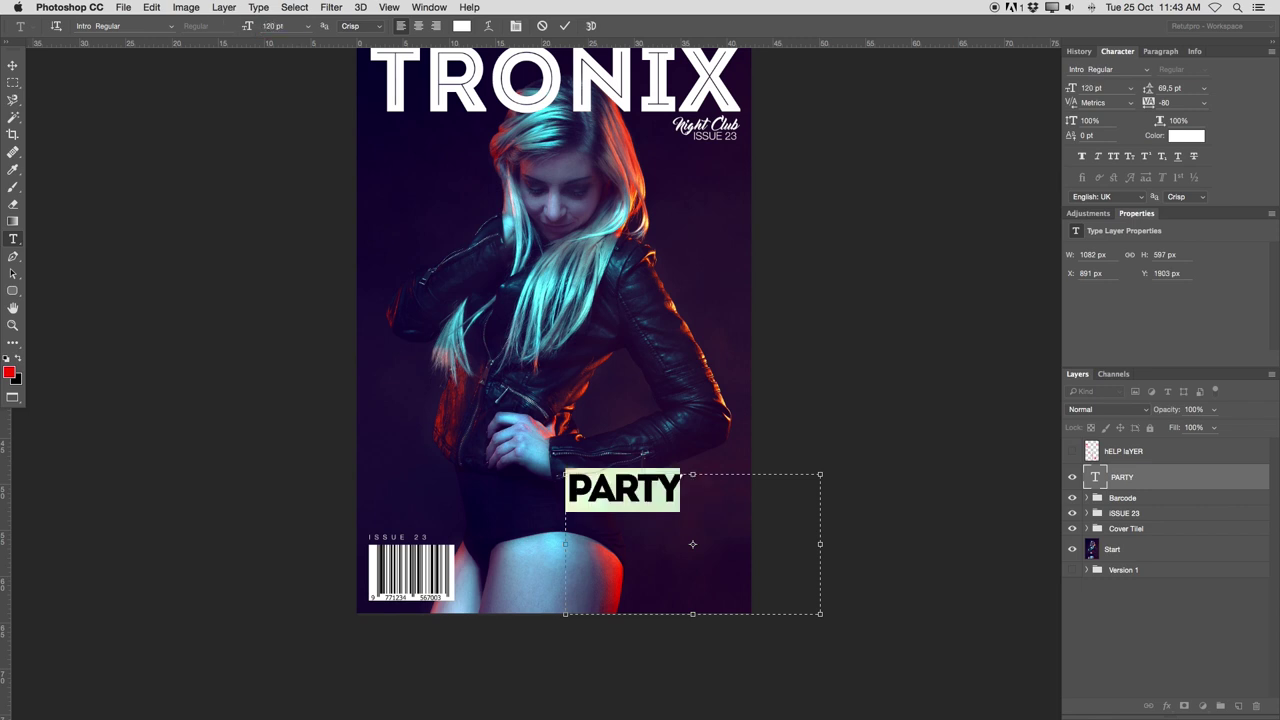
{"action": "key", "text": "ctrl+Return"}
{"action": "key", "text": "v"}
{"action": "left_click_drag", "start_coordinate": [607, 467], "coordinate": [639, 479]}
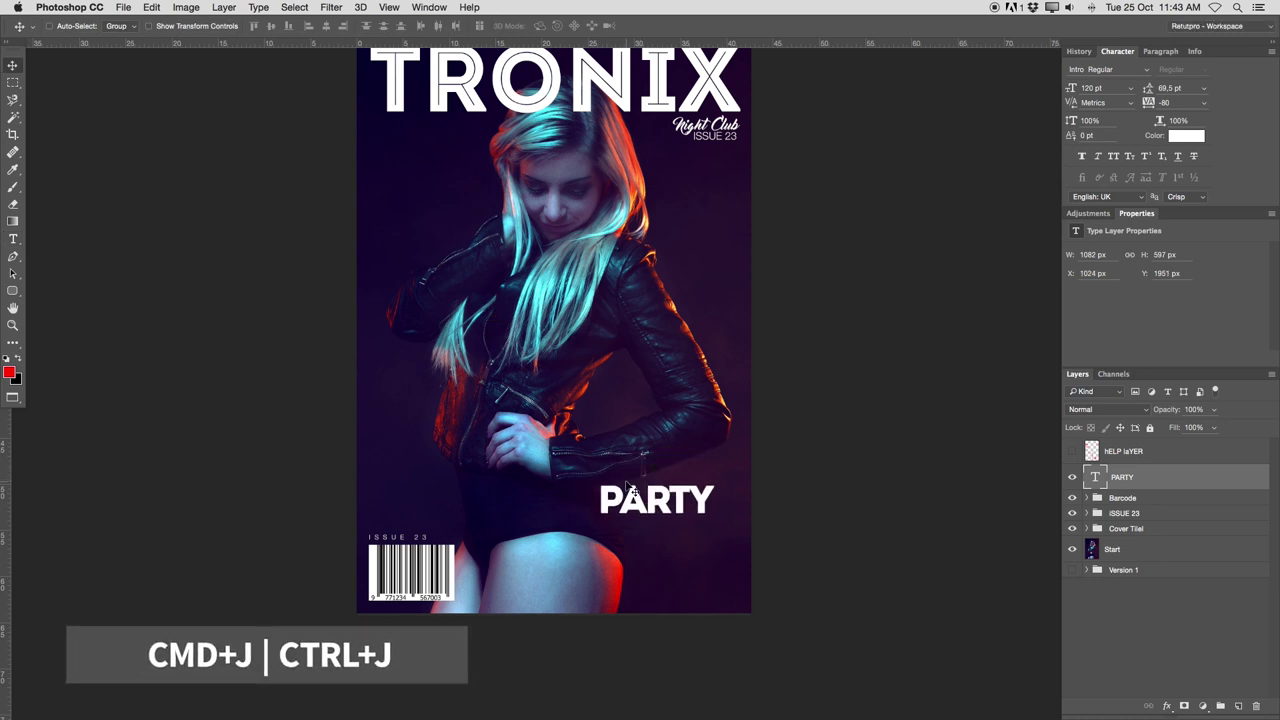
Duplicate the PARTY text, place the copy over the model's thighs at about X 689 px, and change its wording to 20.
{"action": "key", "text": "ctrl+j"}
{"action": "left_click_drag", "start_coordinate": [650, 518], "coordinate": [571, 578]}
{"action": "key", "text": "t"}
{"action": "left_click", "coordinate": [661, 578]}
{"action": "key", "text": "ctrl+a"}
{"action": "type", "text": "20"}
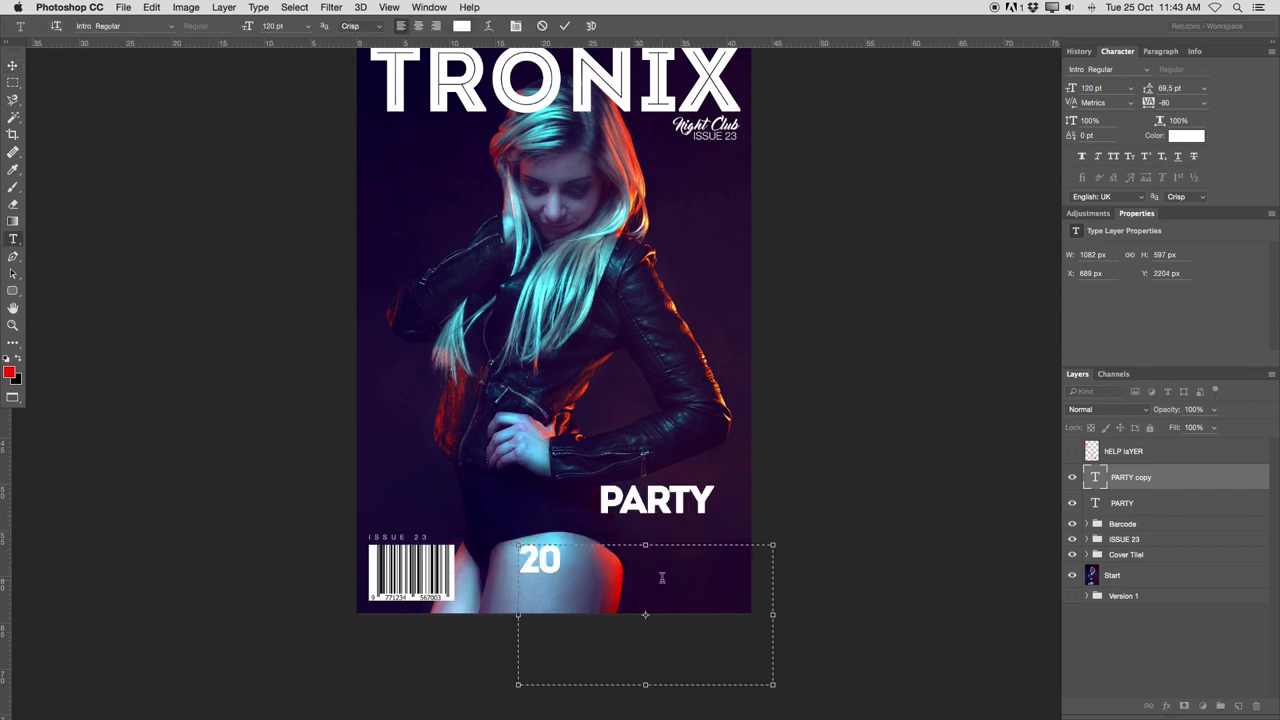
Set the size of the 20 text to 170 pt.
{"action": "key", "text": "ctrl+a"}
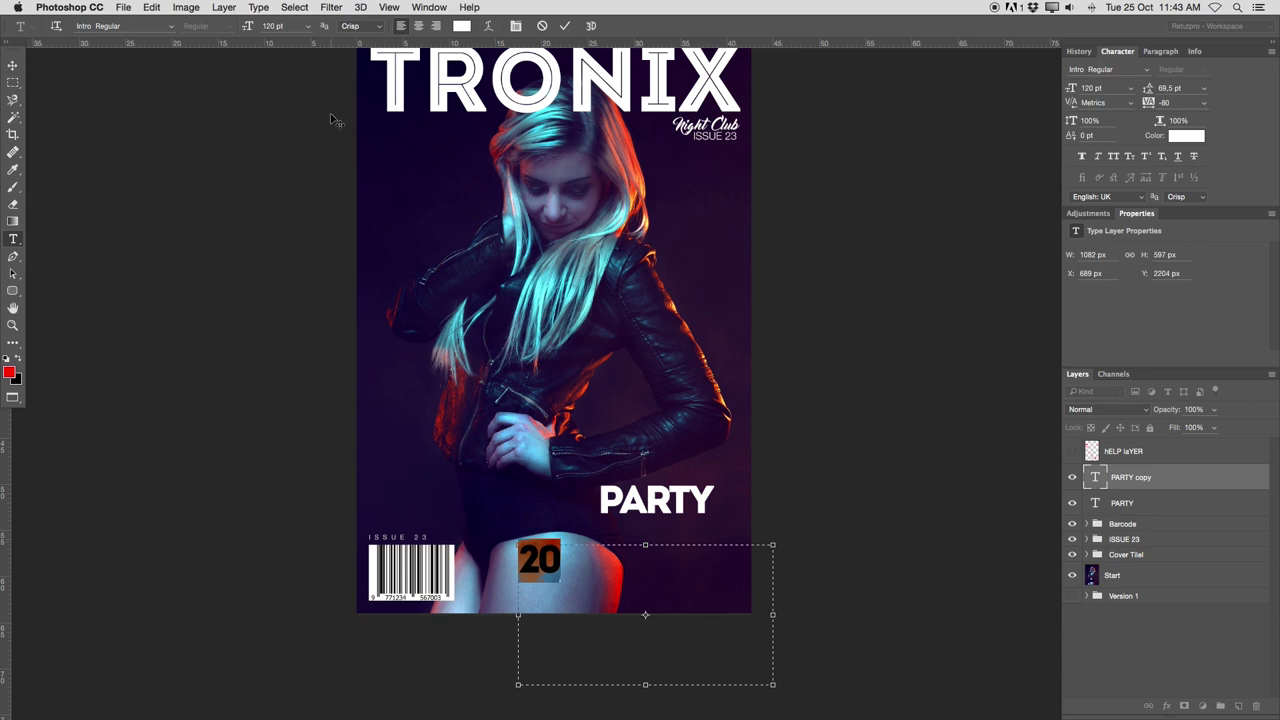
{"action": "left_click_drag", "start_coordinate": [251, 26], "coordinate": [287, 36]}
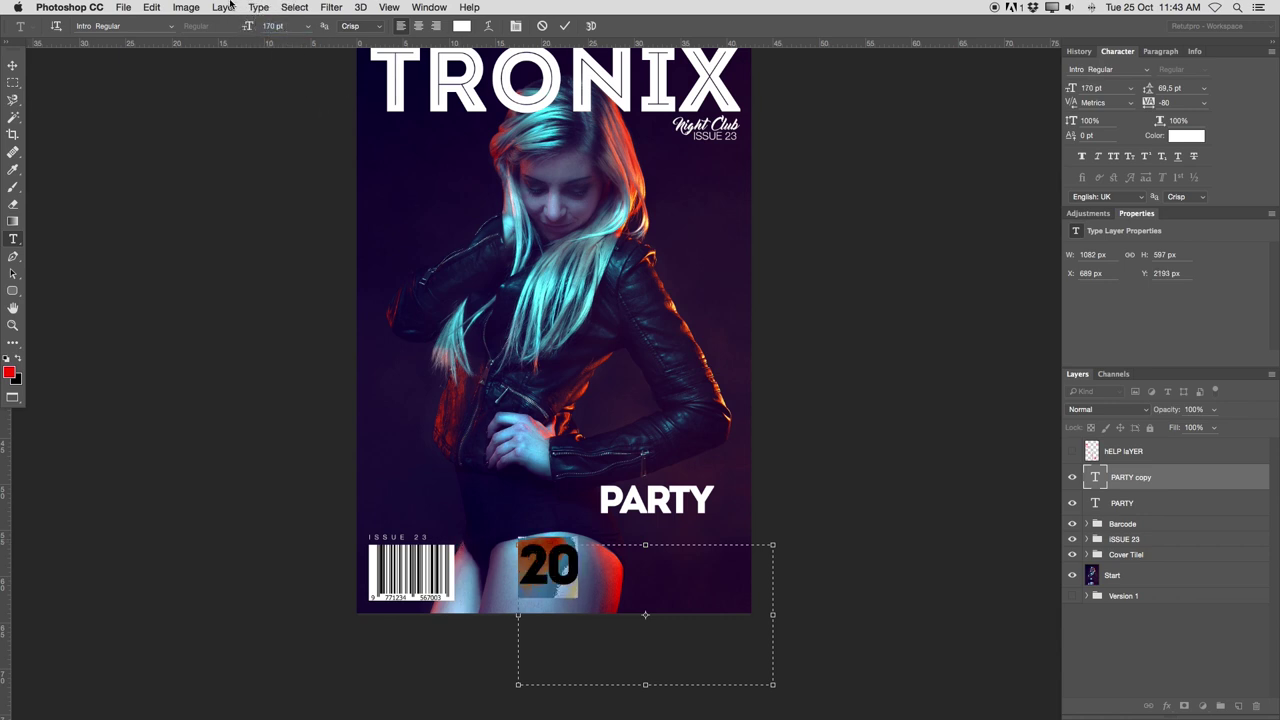
{"action": "left_click", "coordinate": [565, 27]}
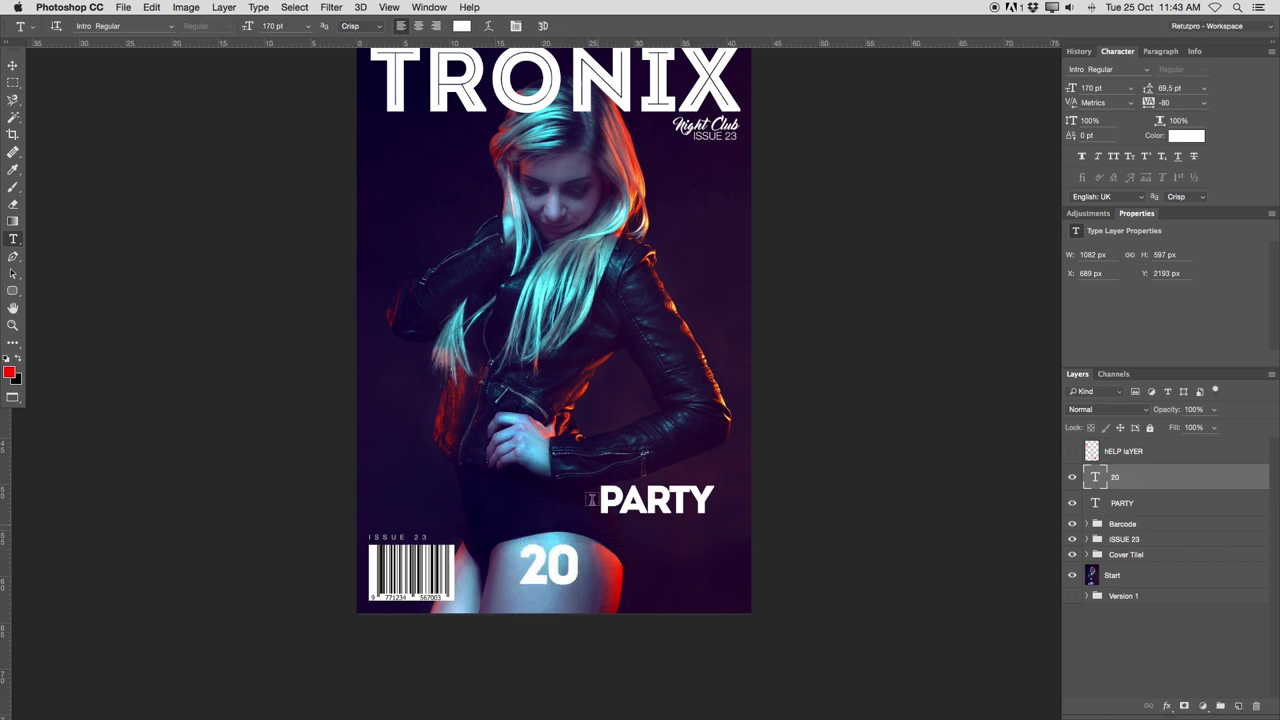
Add a text box about 1074 × 610 px over the model's torso, reading BEST, DANCE and MOVES on three lines.
{"action": "left_click_drag", "start_coordinate": [440, 245], "coordinate": [692, 388]}
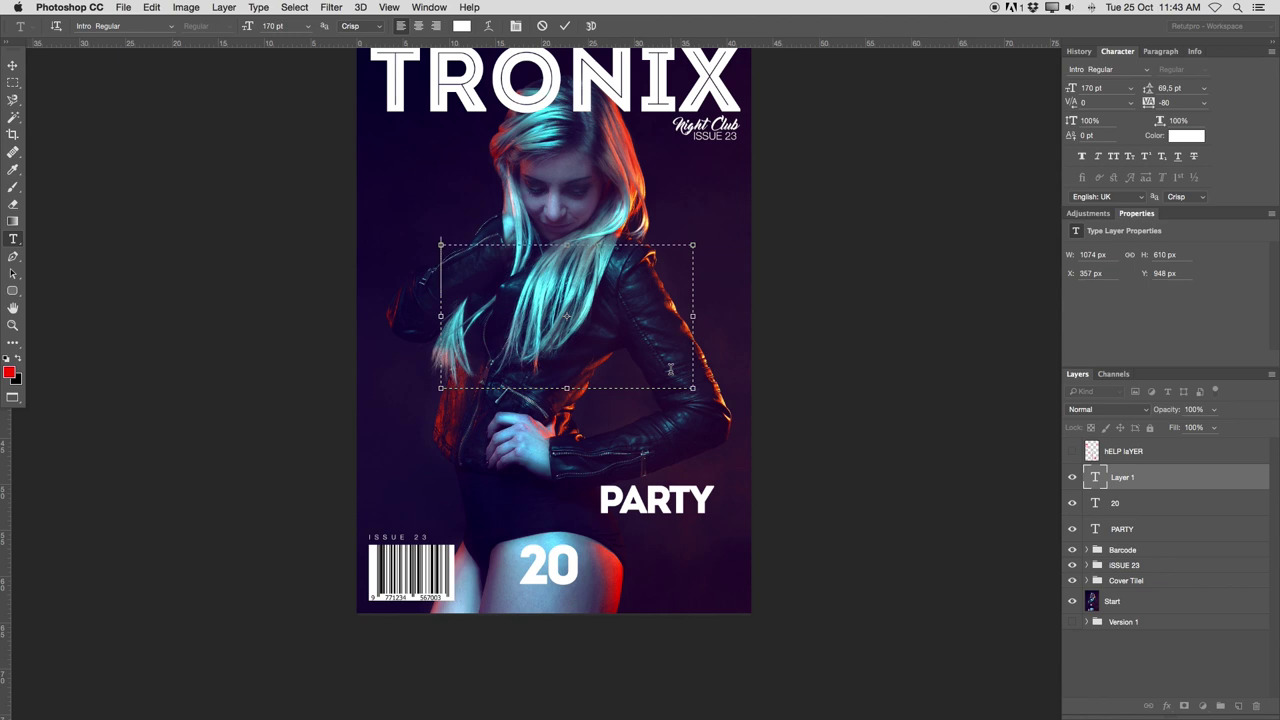
{"action": "type", "text": "BEST"}
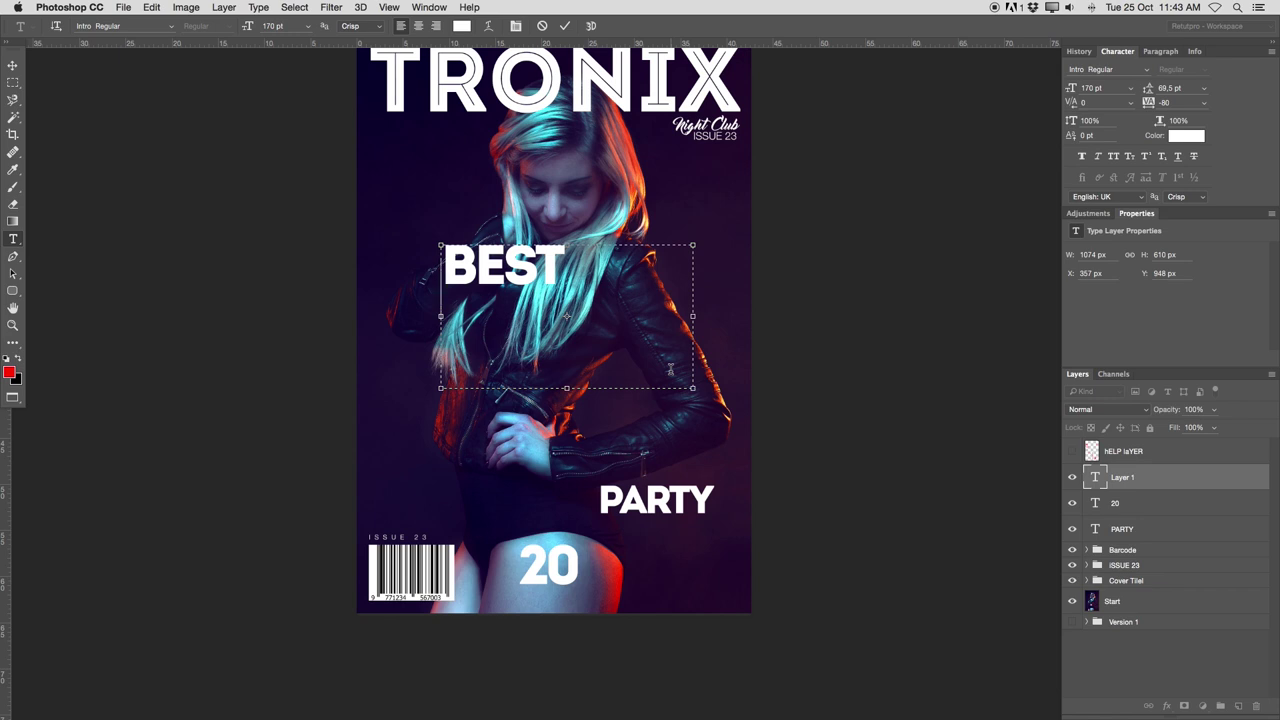
{"action": "key", "text": "Return"}
{"action": "type", "text": "DANCE"}
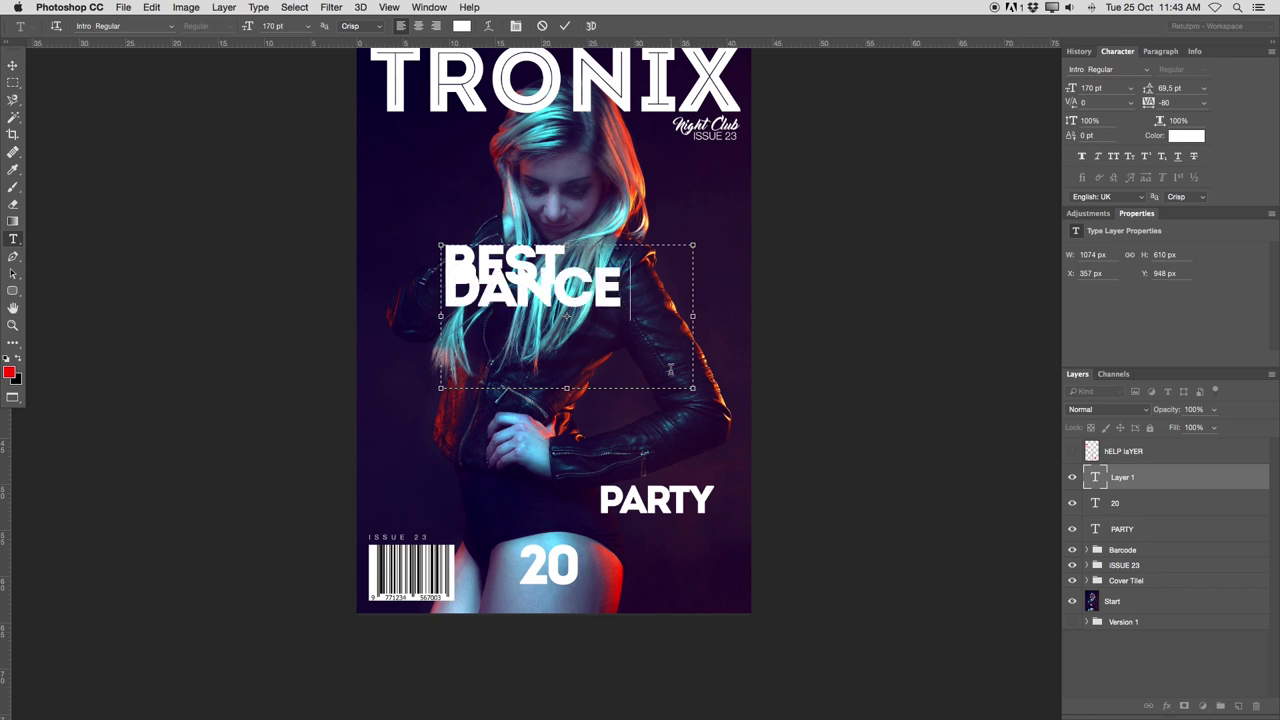
{"action": "key", "text": "Return"}
{"action": "type", "text": "MOVE"}
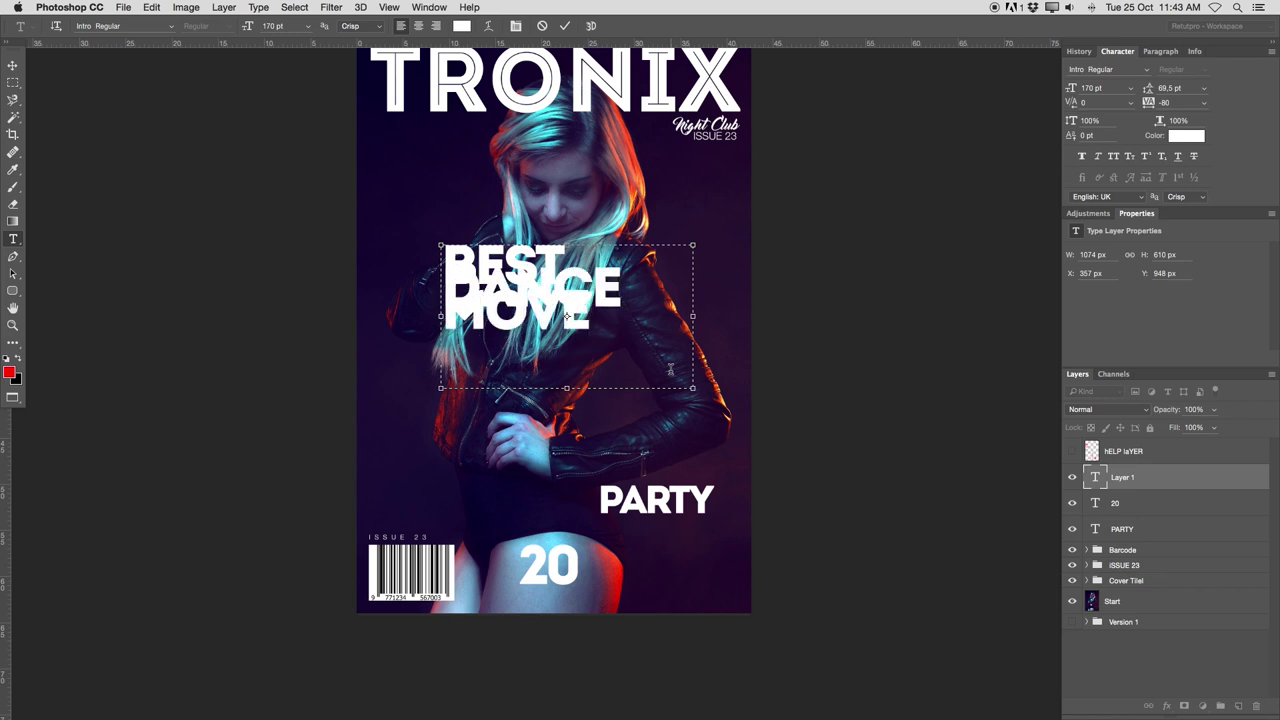
{"action": "key", "text": "ctrl+a"}
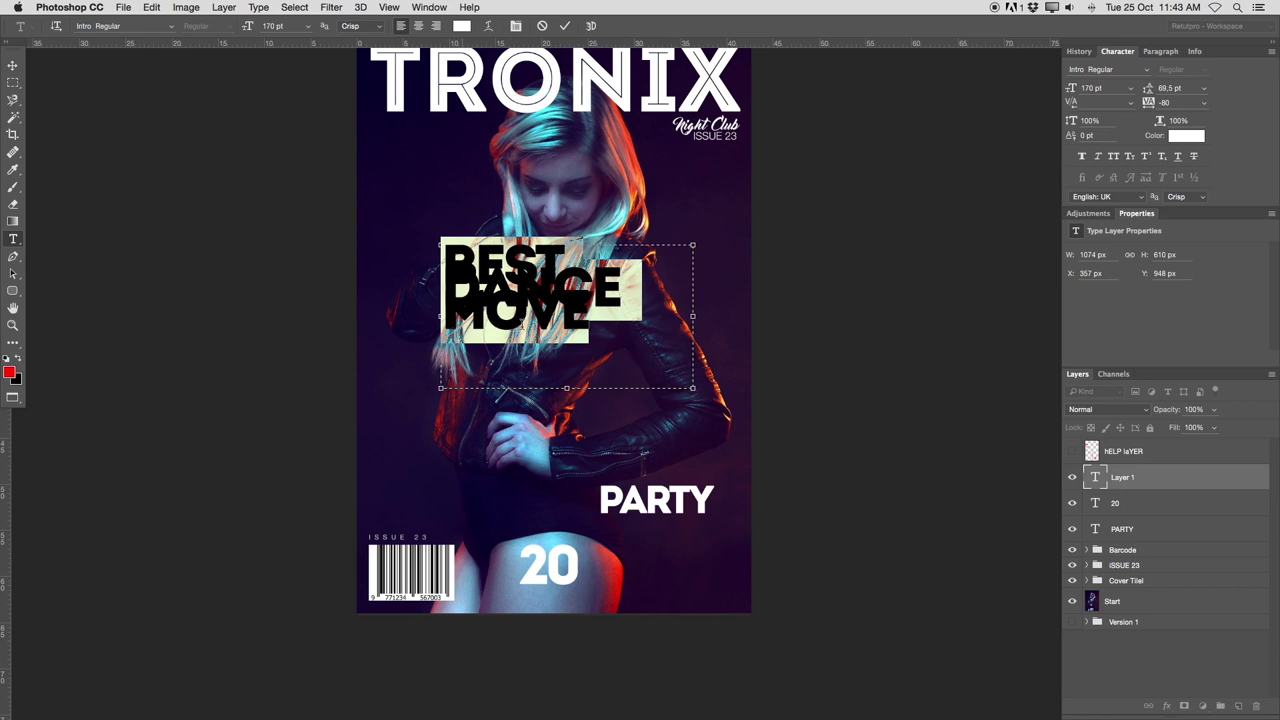
{"action": "left_click", "coordinate": [566, 318]}
{"action": "type", "text": "S"}
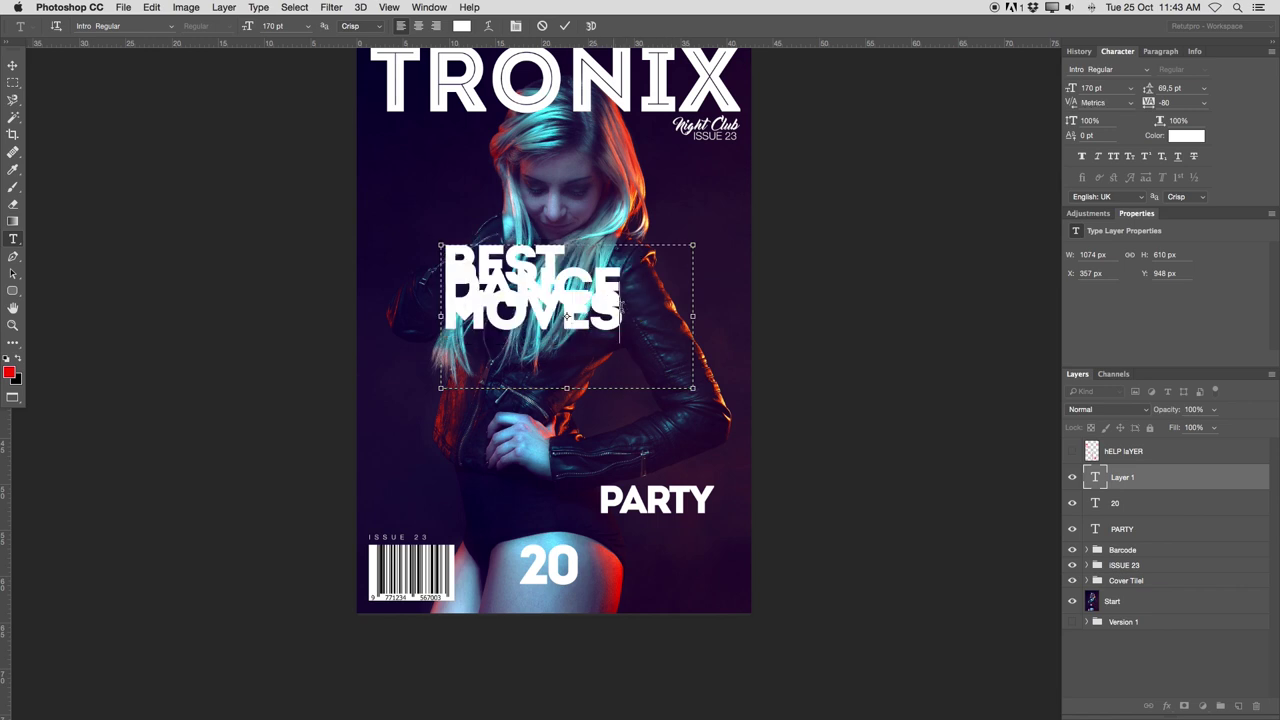
Change the font of the BEST DANCE MOVES text to Helvetica Neue Light.
{"action": "key", "text": "ctrl+a"}
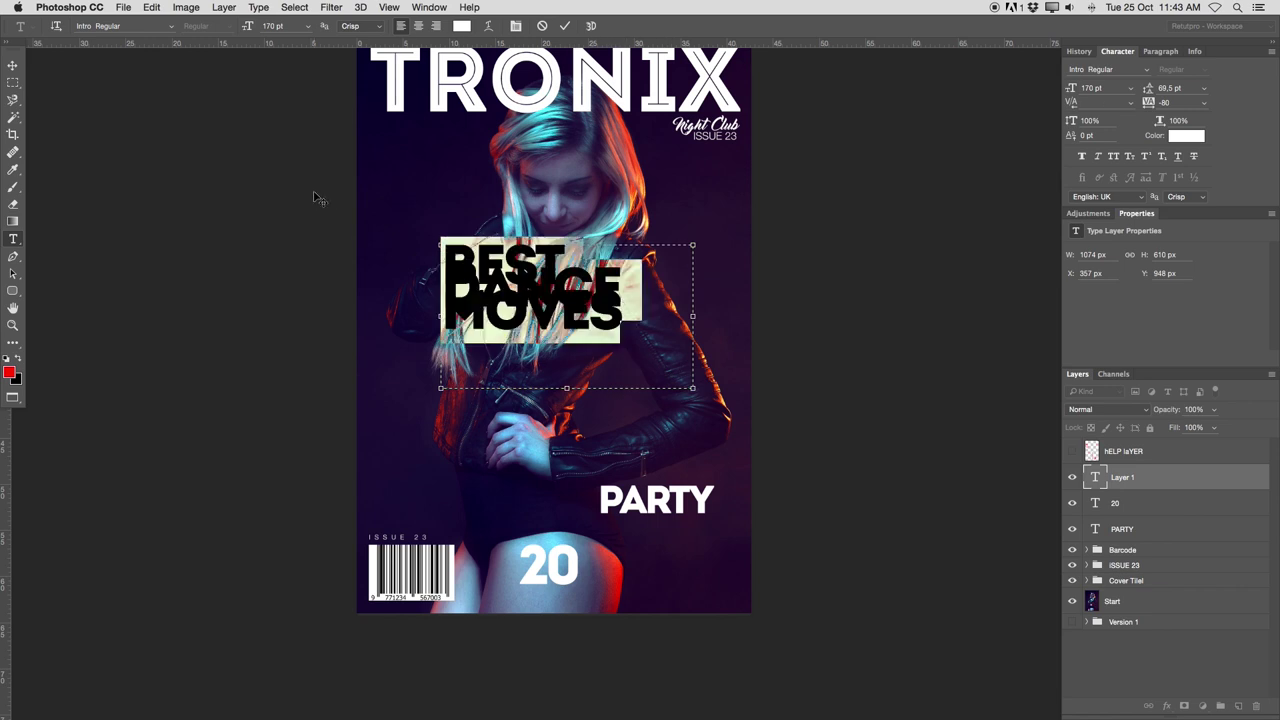
{"action": "left_click", "coordinate": [171, 27]}
{"action": "scroll", "coordinate": [200, 150], "scroll_direction": "up", "scroll_amount": 20}
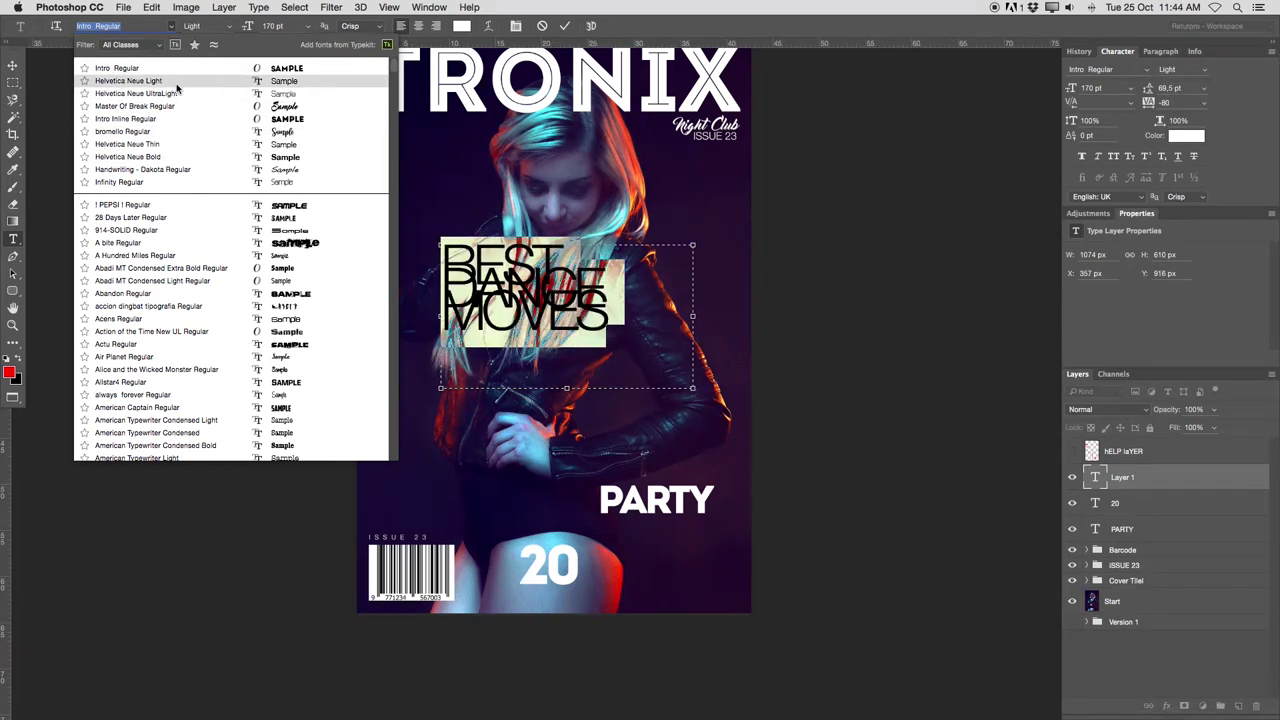
{"action": "left_click", "coordinate": [157, 85]}
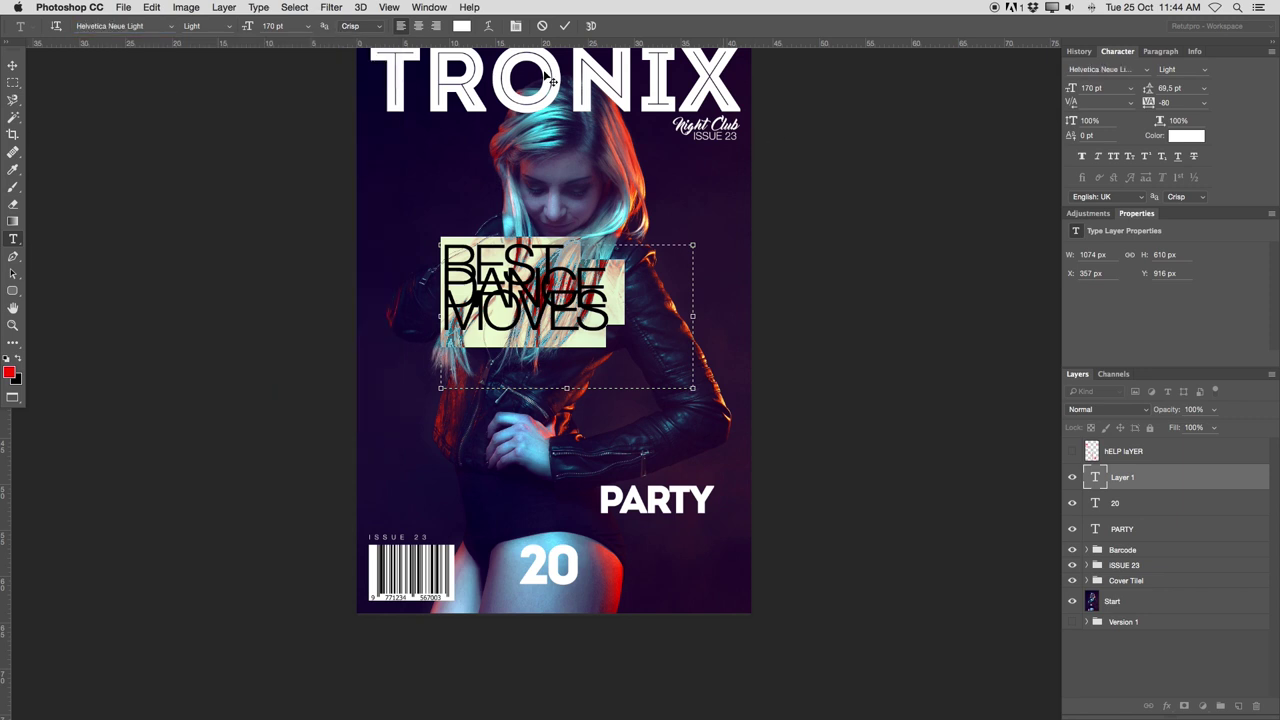
Set the BEST DANCE MOVES text to 85 pt with a tracking of -60.
{"action": "left_click_drag", "start_coordinate": [250, 27], "coordinate": [205, 25]}
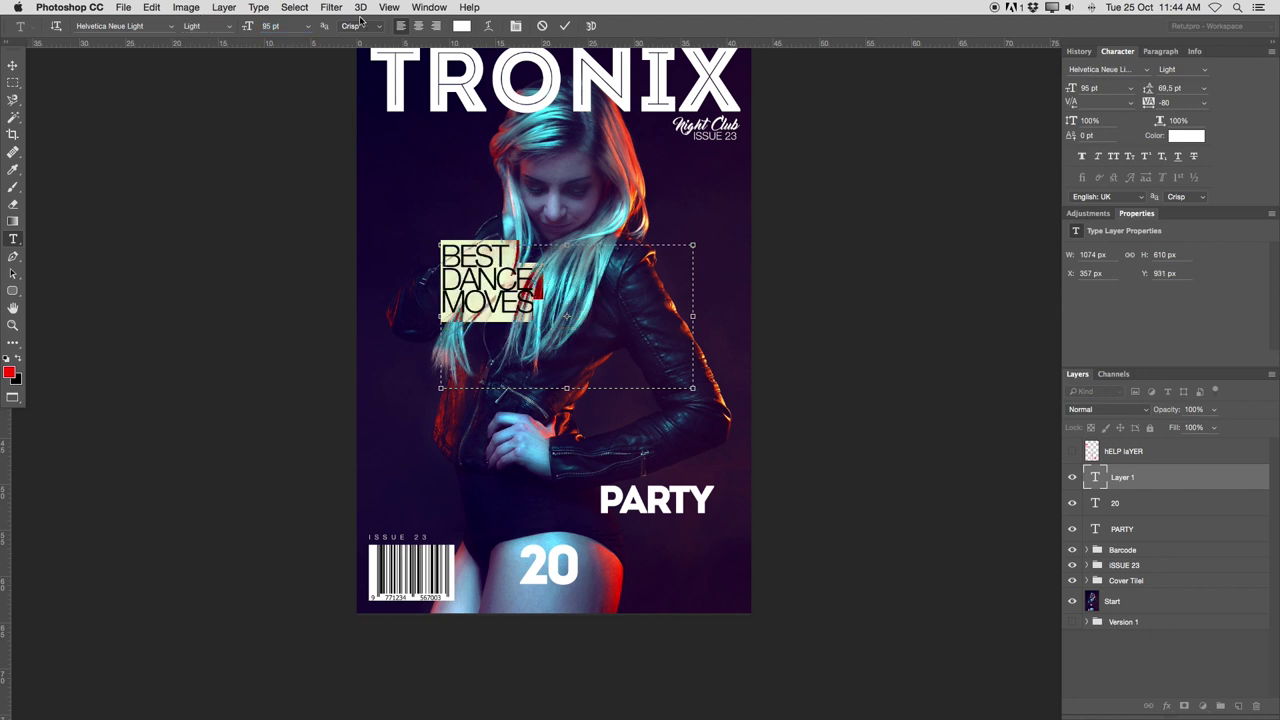
{"action": "left_click_drag", "start_coordinate": [254, 27], "coordinate": [228, 26]}
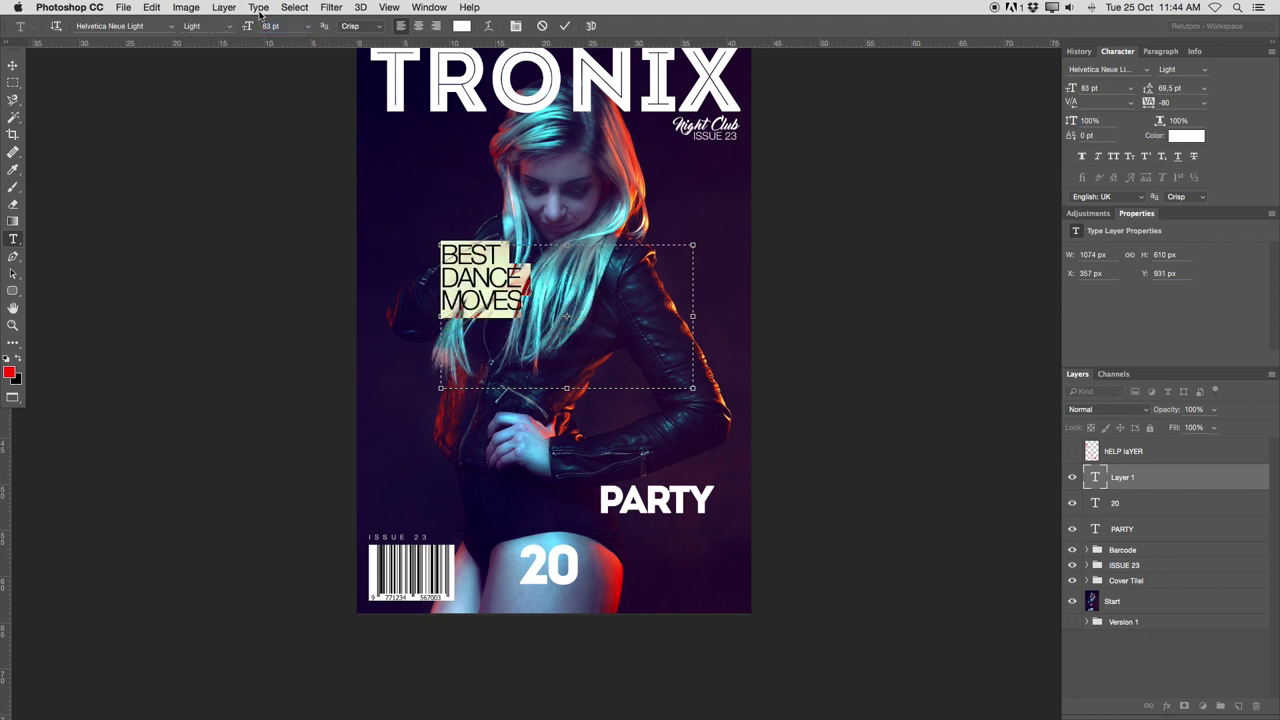
{"action": "left_click_drag", "start_coordinate": [249, 27], "coordinate": [253, 22]}
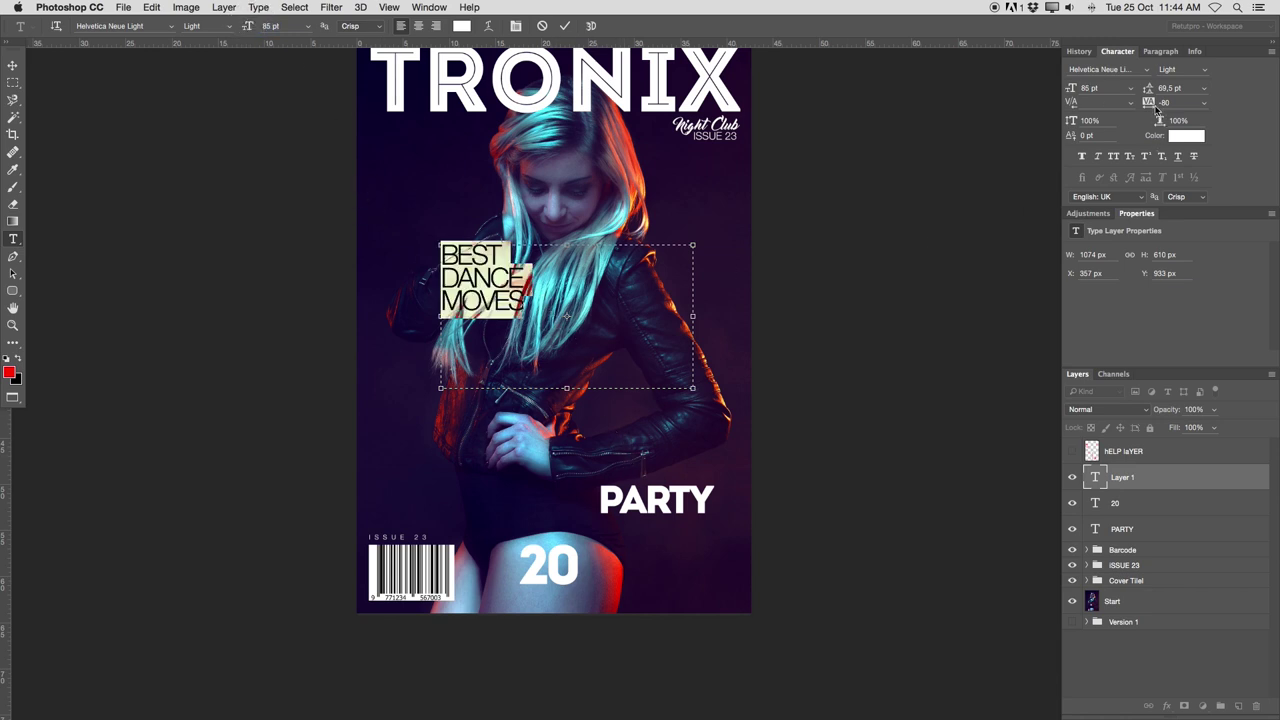
{"action": "left_click", "coordinate": [1157, 104]}
{"action": "type", "text": "-60"}
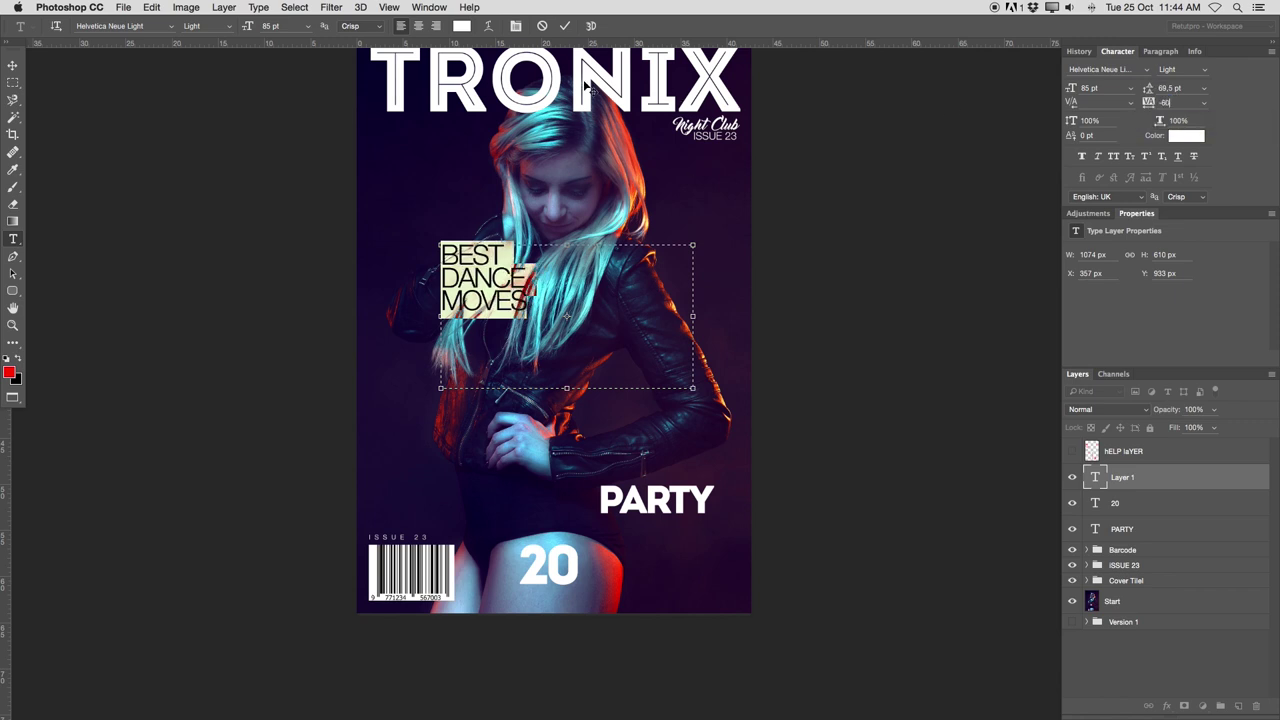
{"action": "left_click", "coordinate": [564, 27]}
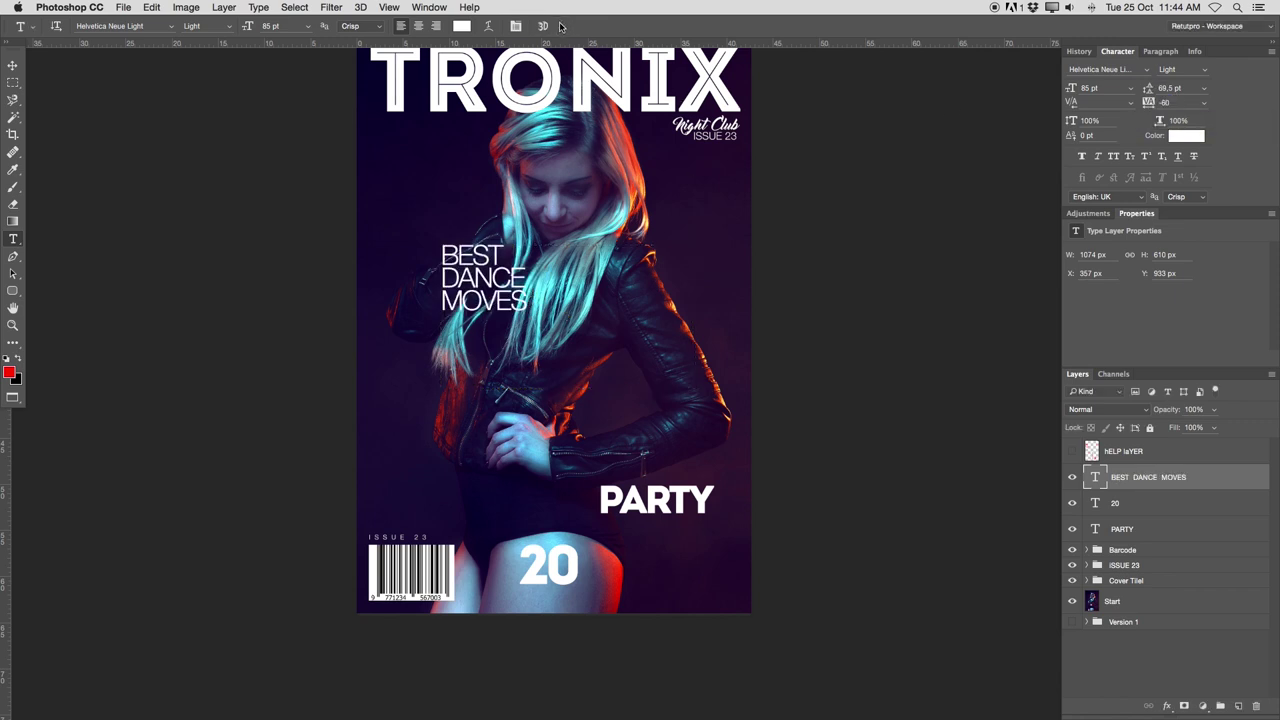
Move the BEST DANCE MOVES text directly below PARTY, about X 1209, Y 2083 px, and shift the 20 text to about X 772, Y 2168 px.
{"action": "left_click", "coordinate": [12, 65]}
{"action": "left_click_drag", "start_coordinate": [508, 280], "coordinate": [704, 546]}
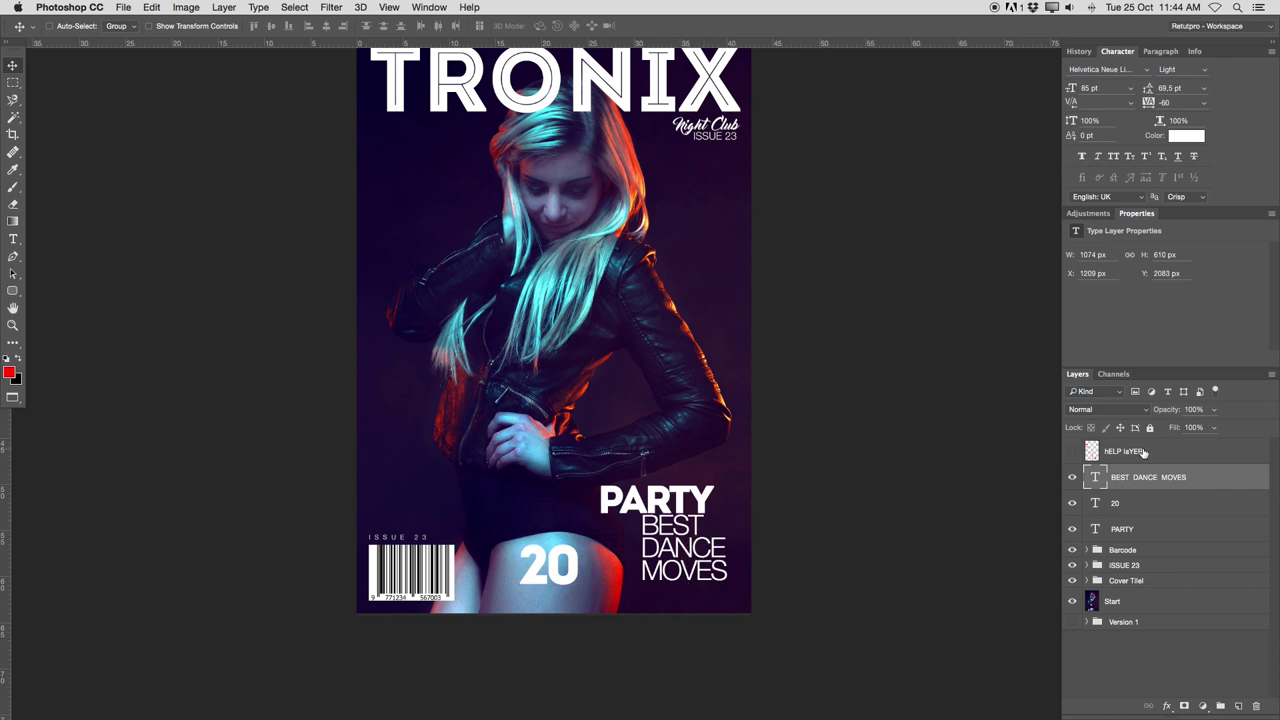
{"action": "left_click", "coordinate": [1121, 502]}
{"action": "left_click_drag", "start_coordinate": [527, 567], "coordinate": [552, 559]}
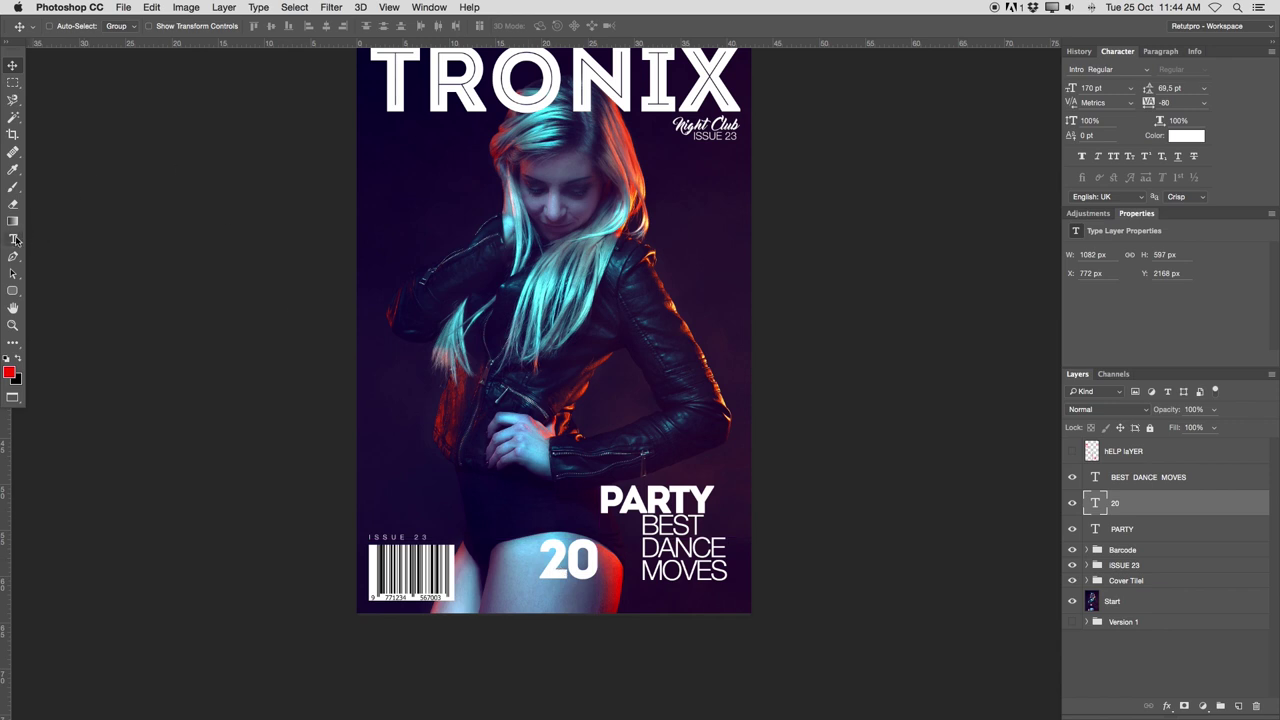
Enlarge the 20 text to 267 pt.
{"action": "left_click", "coordinate": [13, 239]}
{"action": "left_click", "coordinate": [581, 568]}
{"action": "double_click", "coordinate": [568, 562]}
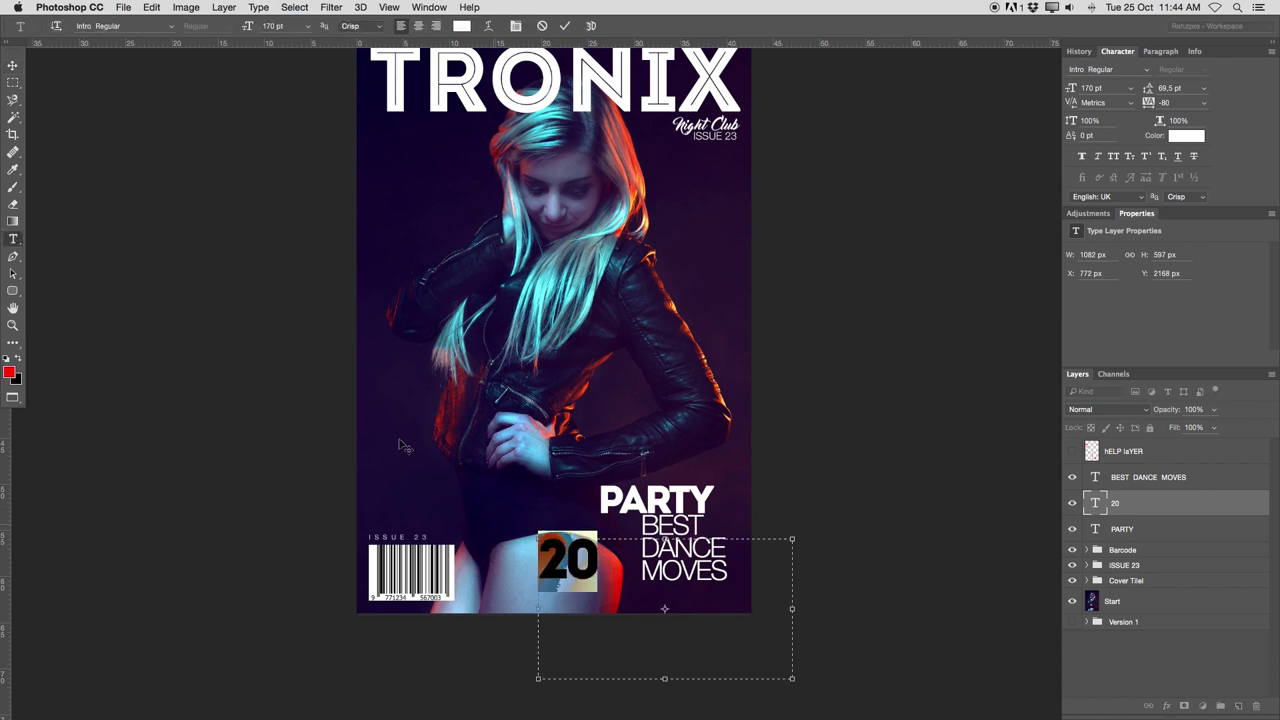
{"action": "left_click_drag", "start_coordinate": [247, 26], "coordinate": [322, 20]}
{"action": "left_click", "coordinate": [564, 25]}
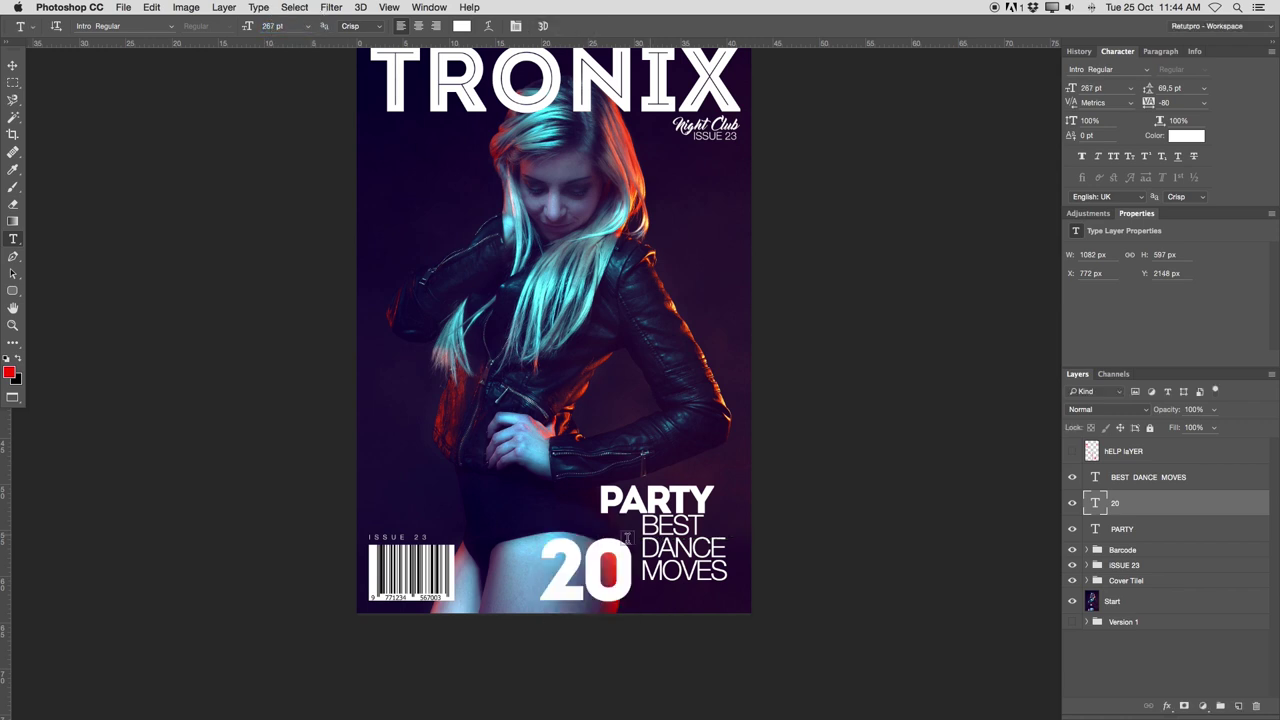
Move the 20 text up against the left edge of BEST DANCE MOVES, to about X 800, Y 2057 px.
{"action": "key", "text": "v"}
{"action": "left_click", "coordinate": [609, 580]}
{"action": "left_click_drag", "start_coordinate": [609, 580], "coordinate": [617, 565]}
{"action": "key", "text": "Left"}
{"action": "key", "text": "Left"}
{"action": "key", "text": "Left"}
{"action": "key", "text": "Left"}
{"action": "key", "text": "Left"}
{"action": "key", "text": "Right"}
{"action": "key", "text": "Right"}
{"action": "key", "text": "Right"}
{"action": "key", "text": "Right"}
{"action": "key", "text": "Right"}
{"action": "key", "text": "Right"}
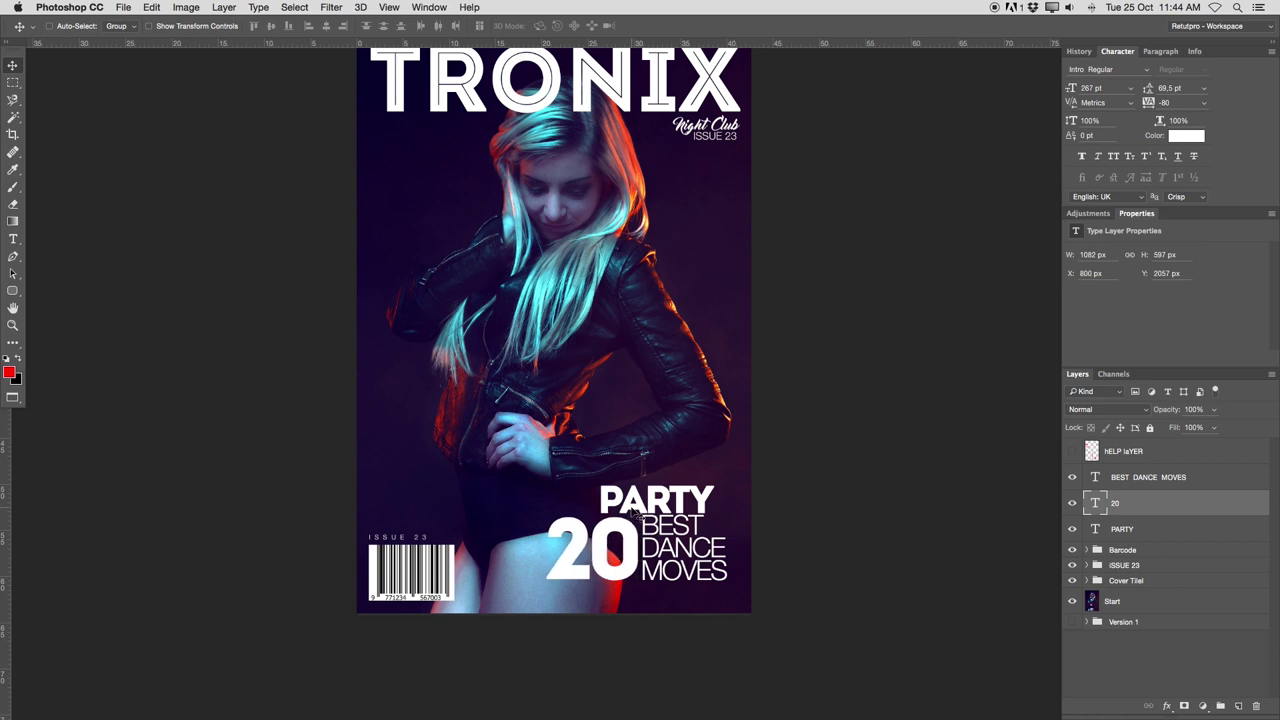
Move the PARTY text to sit just above the 20, at about X 865, Y 1941 px.
{"action": "left_click", "coordinate": [1143, 529]}
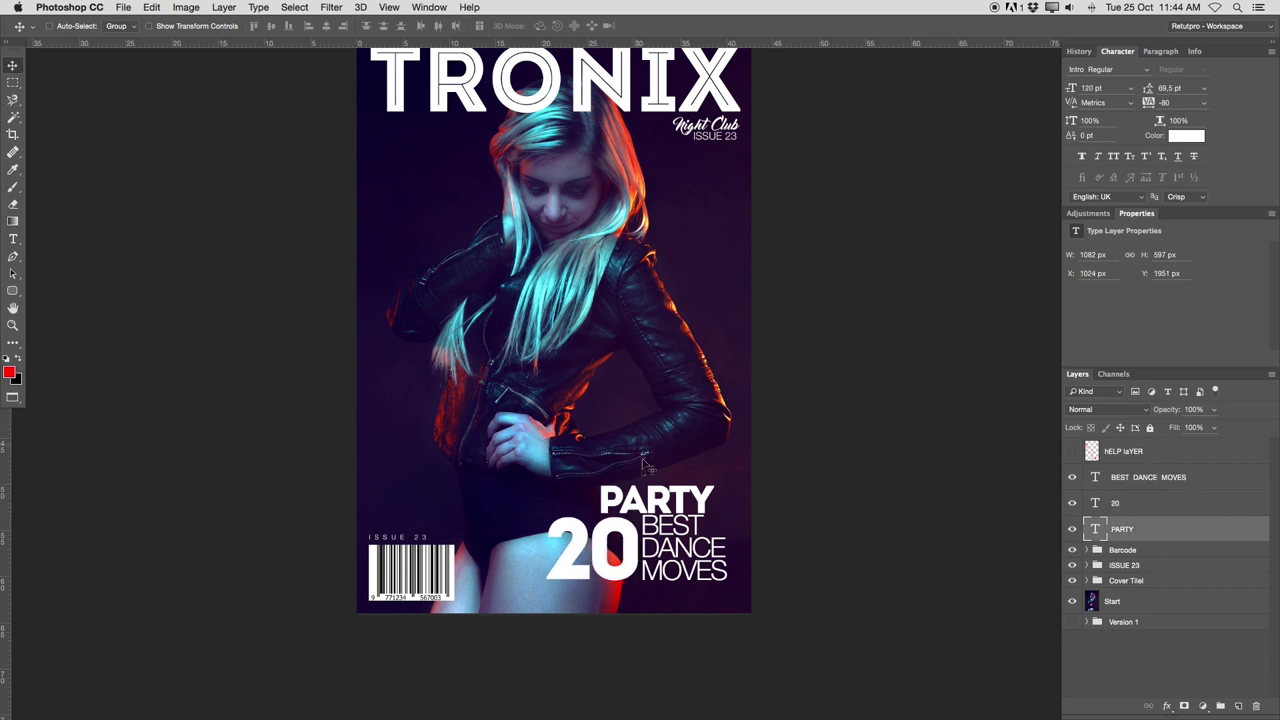
{"action": "left_click_drag", "start_coordinate": [660, 494], "coordinate": [625, 481]}
{"action": "key", "text": "shift+Down"}
{"action": "key", "text": "shift+Down"}
{"action": "key", "text": "shift+Down"}
{"action": "left_click_drag", "start_coordinate": [624, 481], "coordinate": [626, 483]}
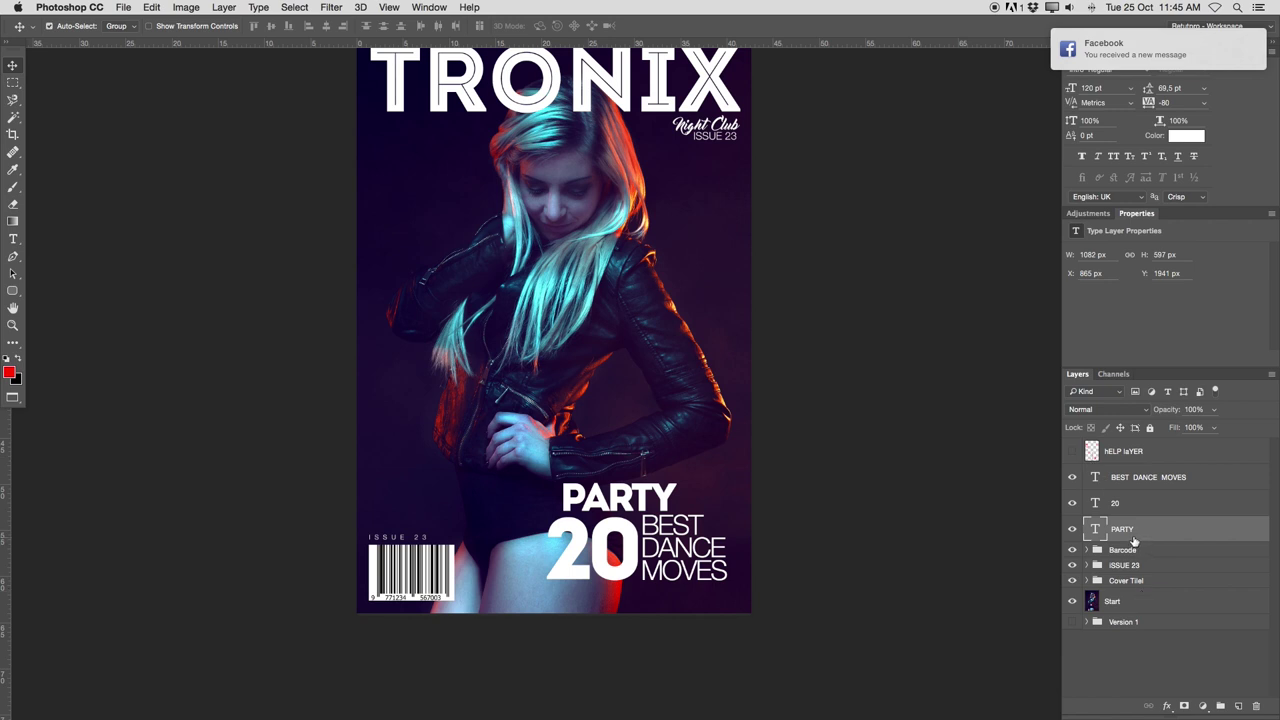
Group the PARTY, 20 and BEST DANCE MOVES layers and name the group 20.
{"action": "left_click", "coordinate": [1130, 503], "text": "shift"}
{"action": "left_click", "coordinate": [1120, 474], "text": "shift"}
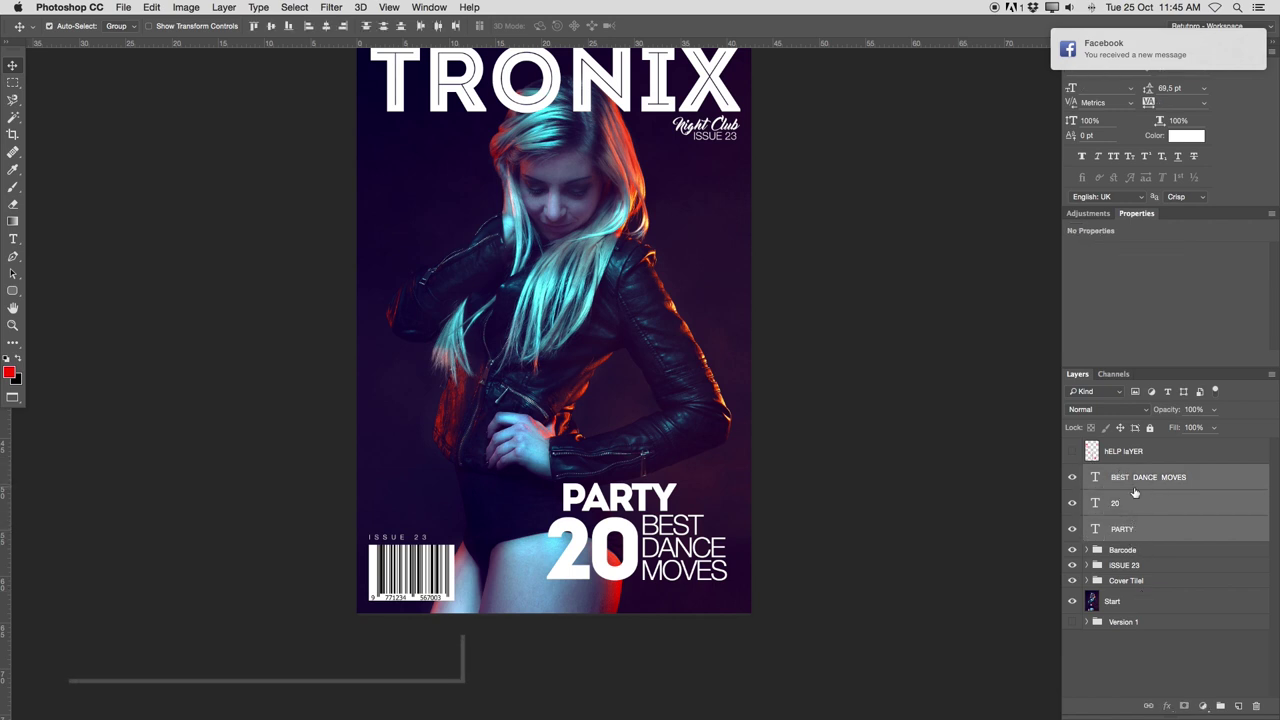
{"action": "key", "text": "super+g"}
{"action": "double_click", "coordinate": [1122, 471]}
{"action": "type", "text": "P"}
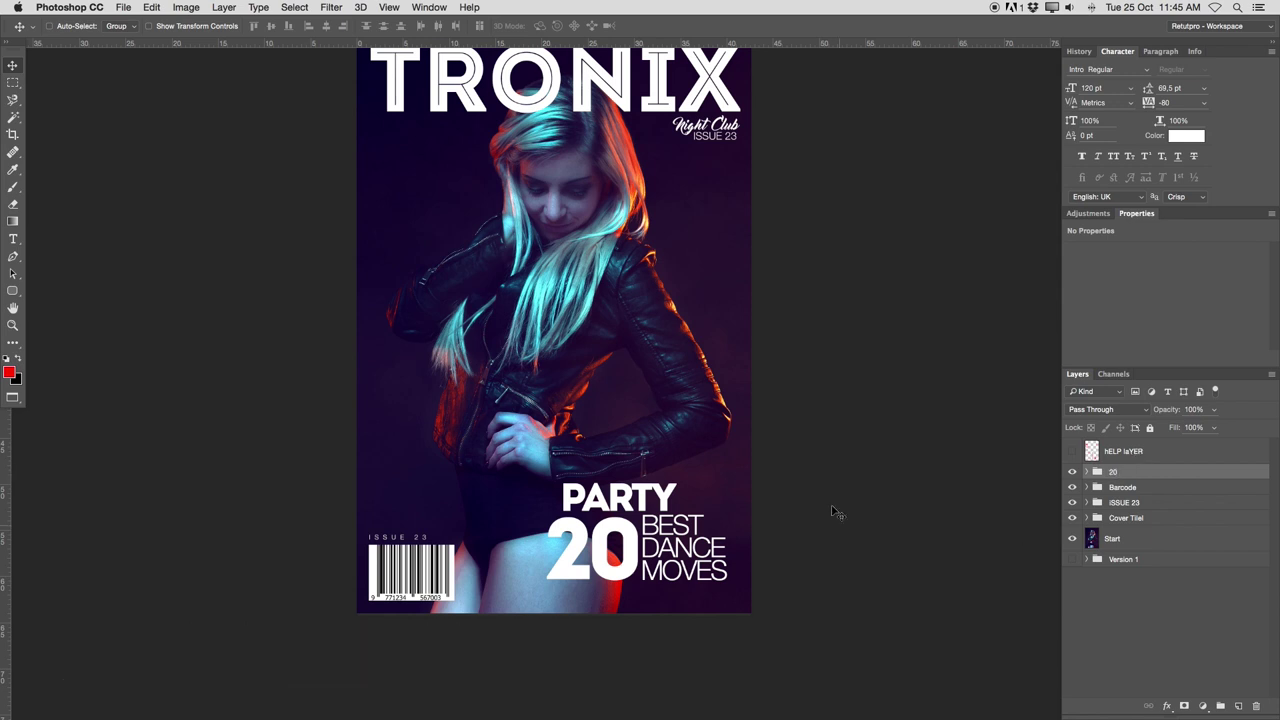
Scale the 20 group down to about 85% and place it in the cover's lower-right corner, inside the margin.
{"action": "key", "text": "super+t"}
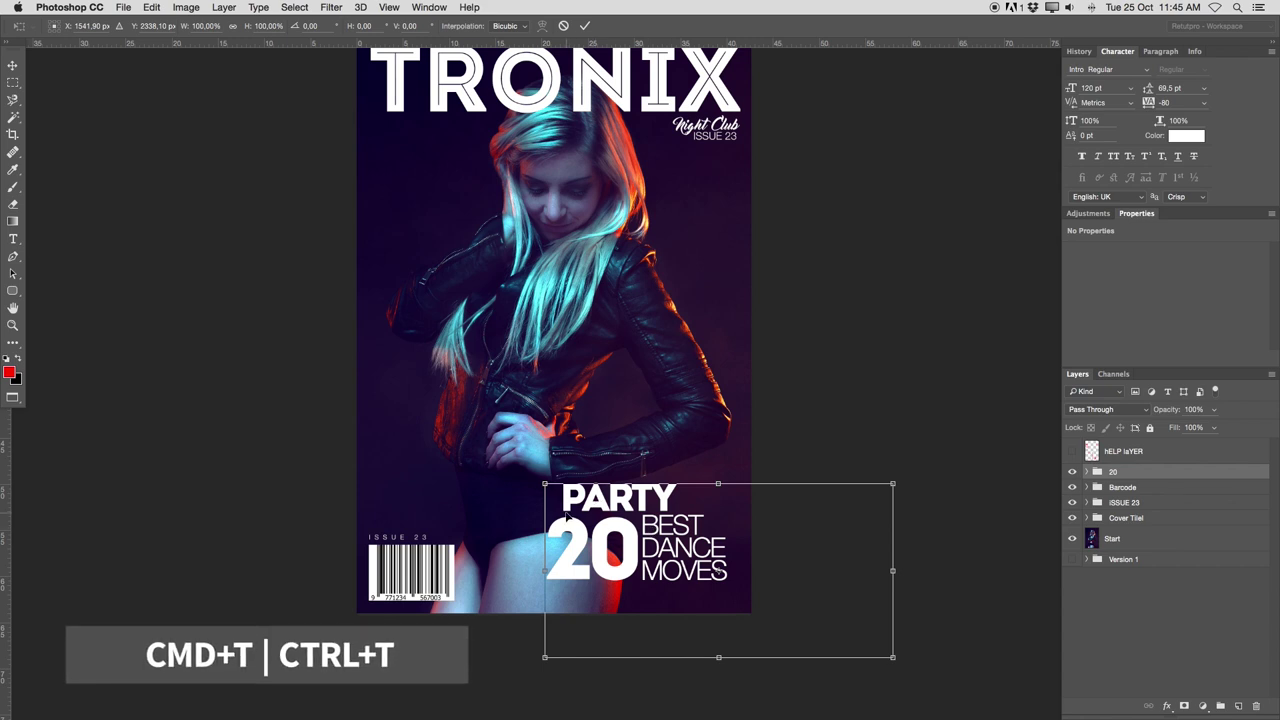
{"action": "left_click_drag", "start_coordinate": [545, 484], "coordinate": [596, 510]}
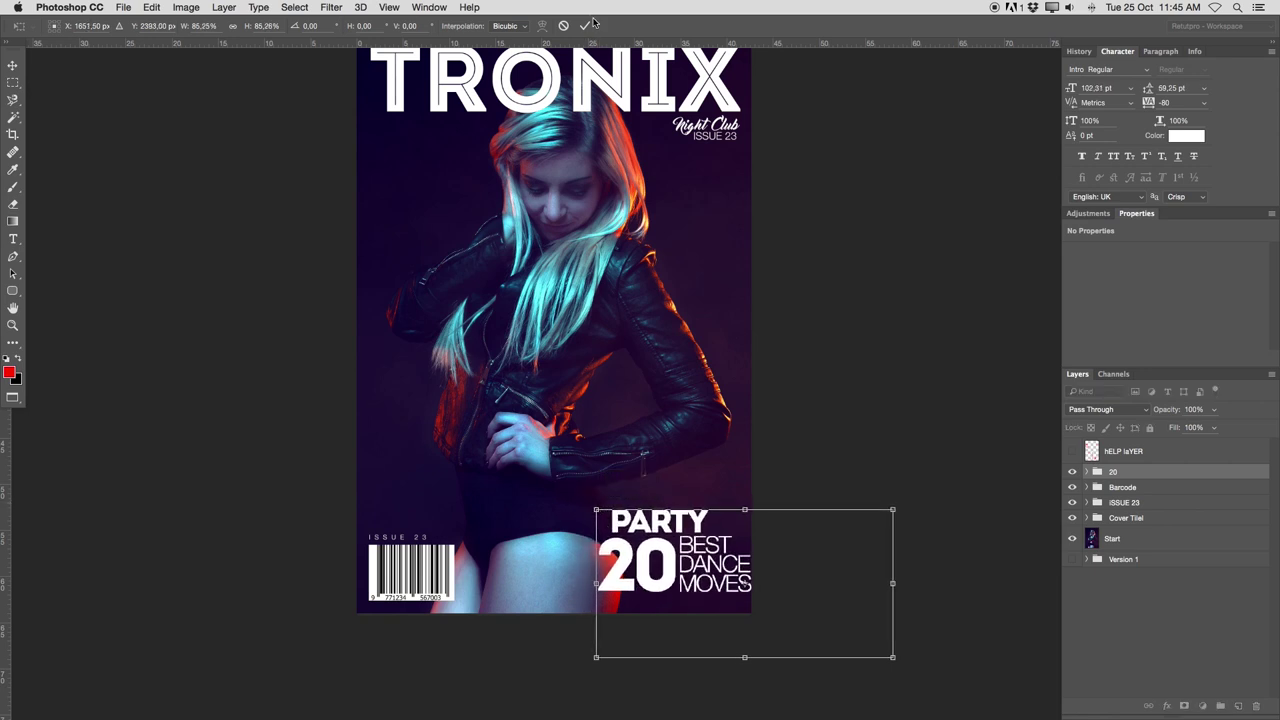
{"action": "left_click", "coordinate": [586, 25]}
{"action": "left_click_drag", "start_coordinate": [701, 537], "coordinate": [690, 527]}
{"action": "key", "text": "z"}
{"action": "left_click", "coordinate": [719, 538], "text": "alt"}
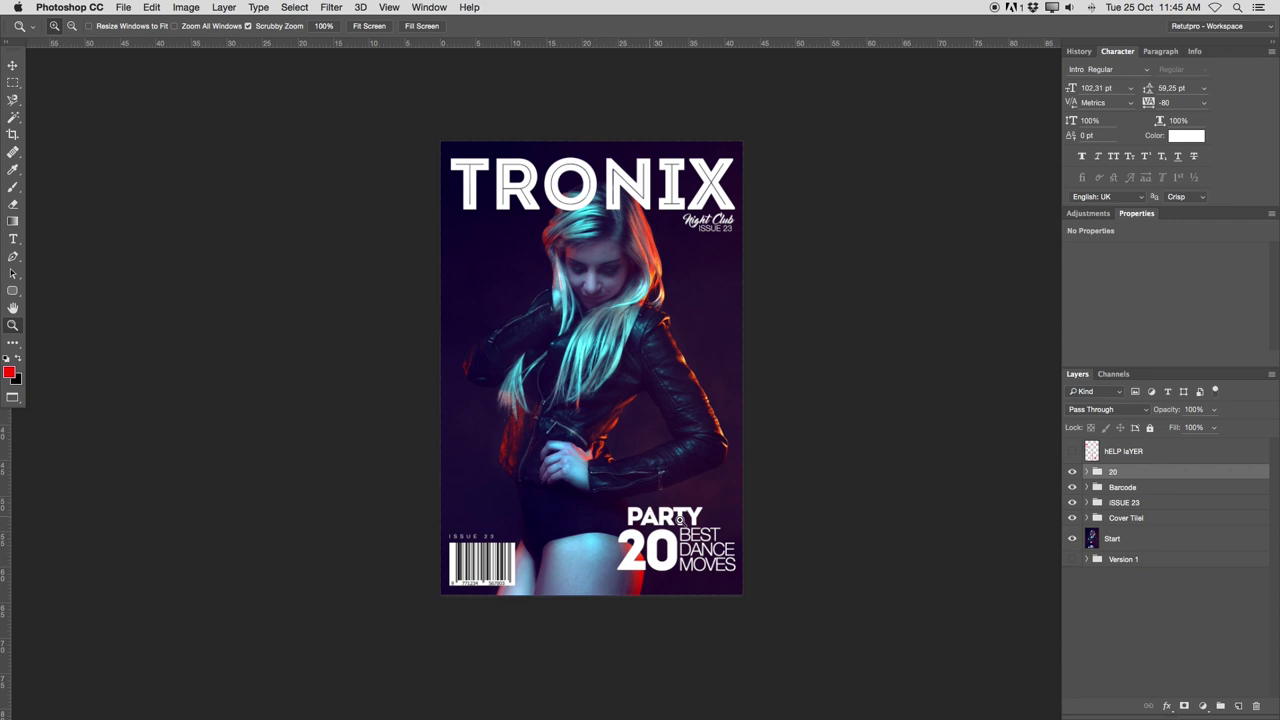
Move the 25 Free Tickets, Force Afrcia, Night Club, Starring and Future groups out of Version 1 to just above the 20 group.
{"action": "left_click", "coordinate": [1088, 559]}
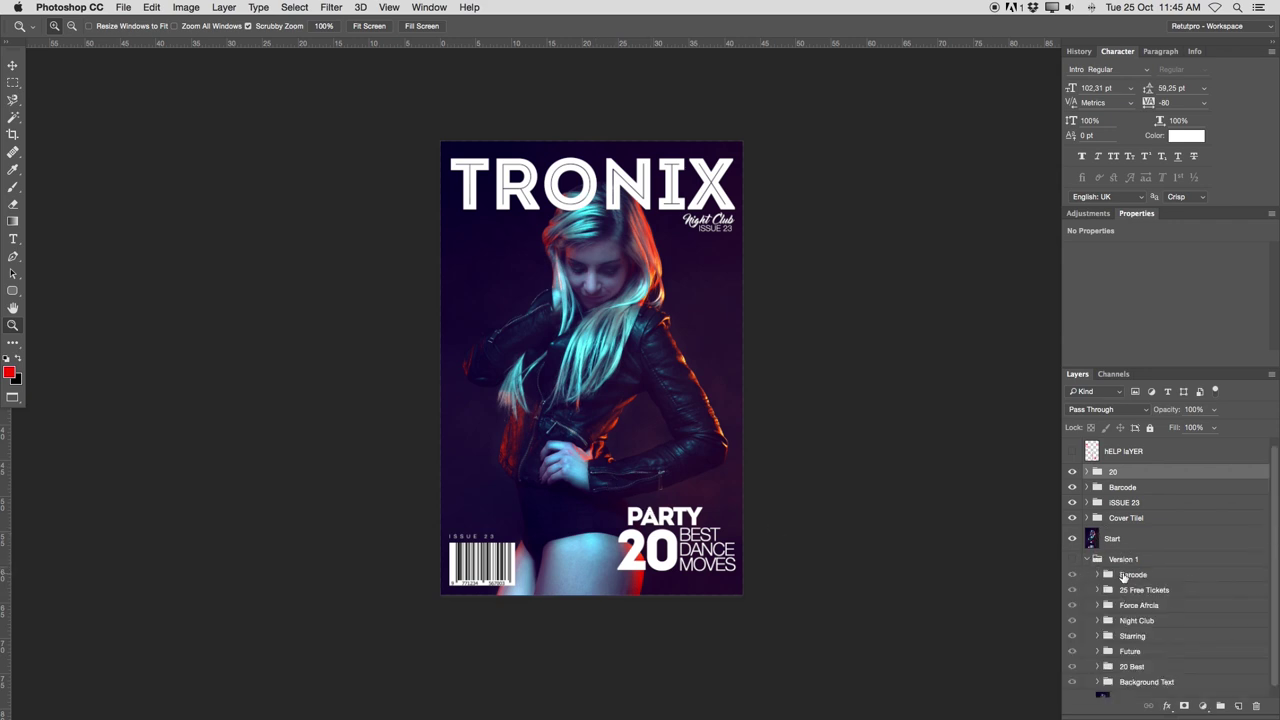
{"action": "left_click", "coordinate": [1123, 576]}
{"action": "left_click", "coordinate": [1133, 591]}
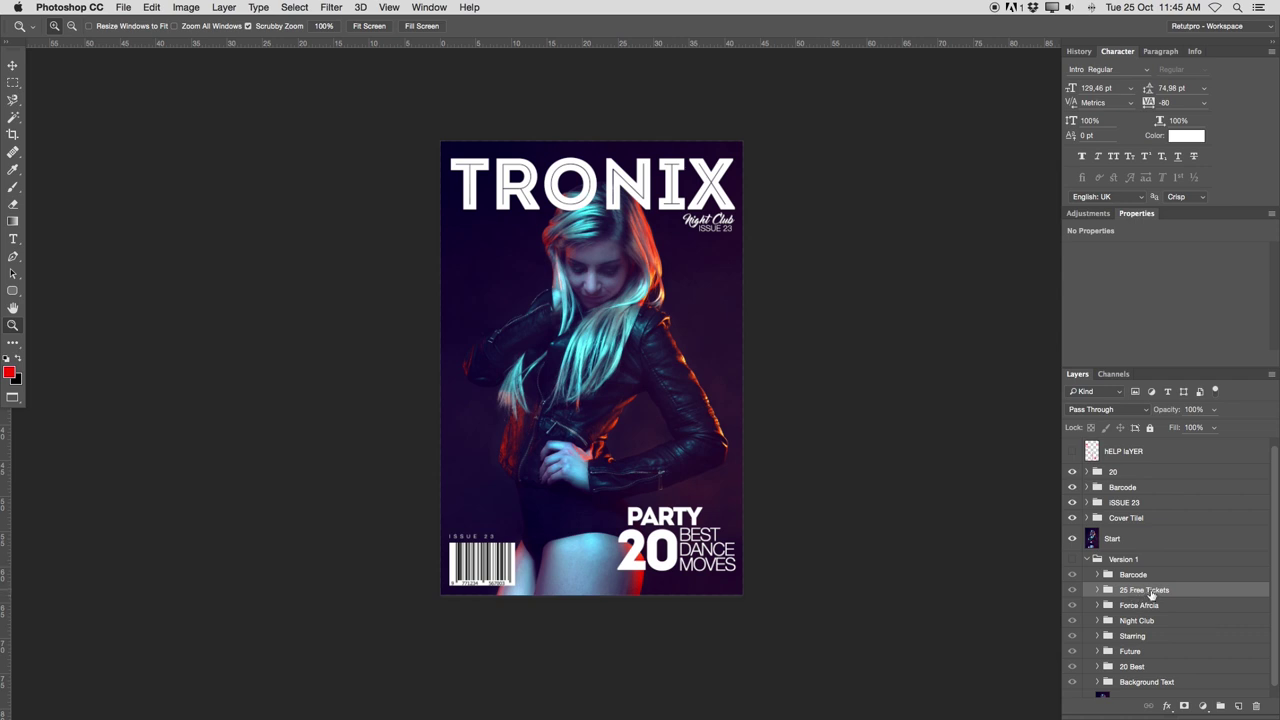
{"action": "left_click", "coordinate": [1140, 606], "text": "shift"}
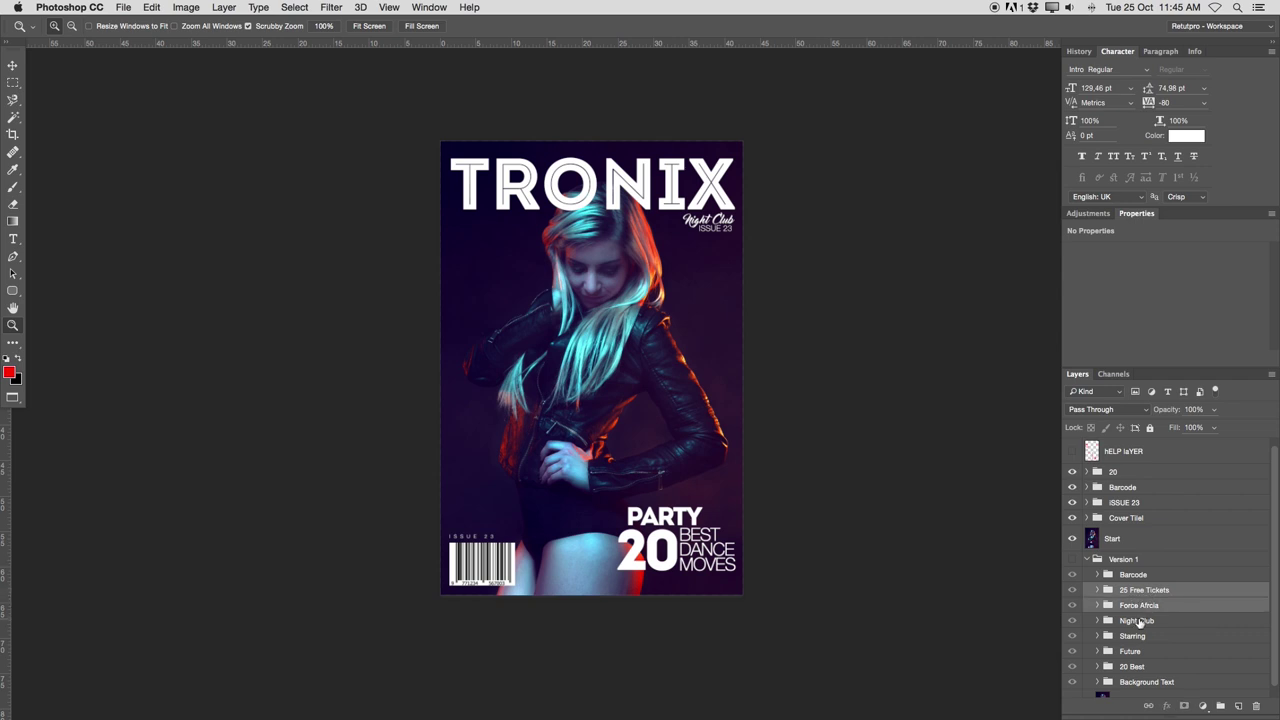
{"action": "left_click", "coordinate": [1148, 621], "text": "shift"}
{"action": "left_click", "coordinate": [1140, 637], "text": "shift"}
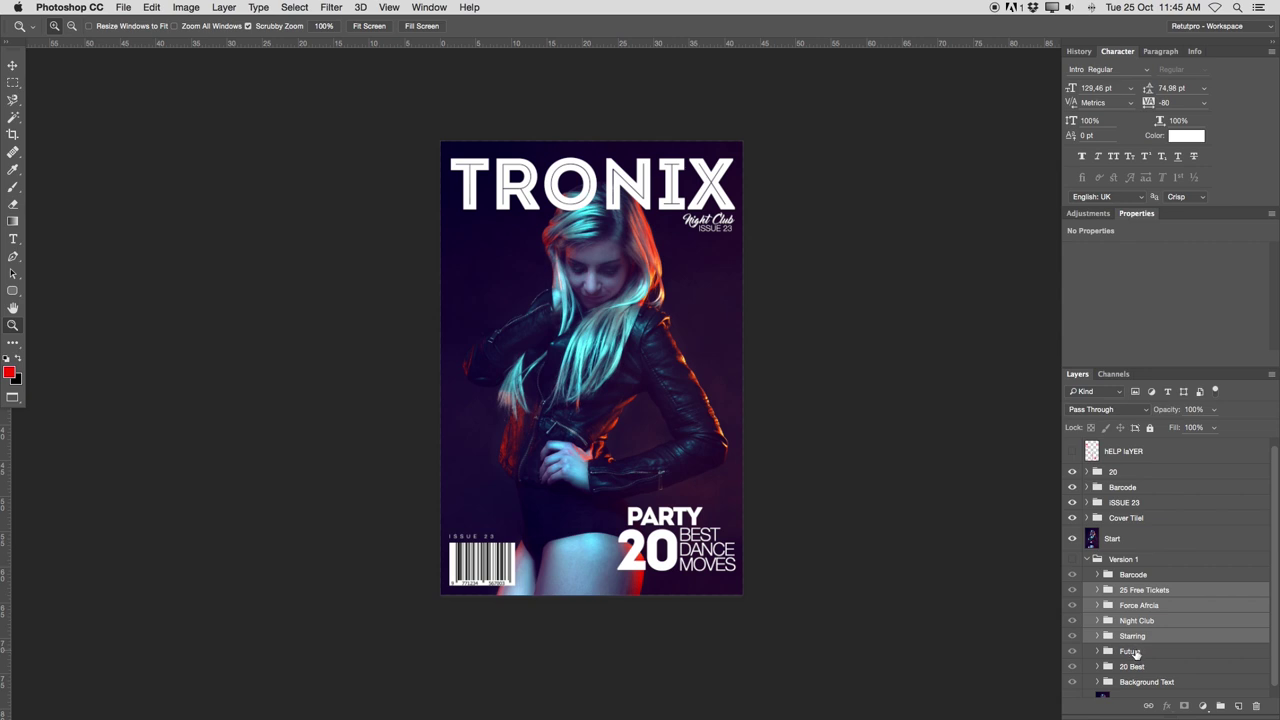
{"action": "left_click", "coordinate": [1135, 652], "text": "shift"}
{"action": "left_click_drag", "start_coordinate": [1125, 597], "coordinate": [1119, 466]}
Hide the Night Club group that duplicates the script text below the TRONIX title.
{"action": "left_click_drag", "start_coordinate": [531, 428], "coordinate": [578, 434]}
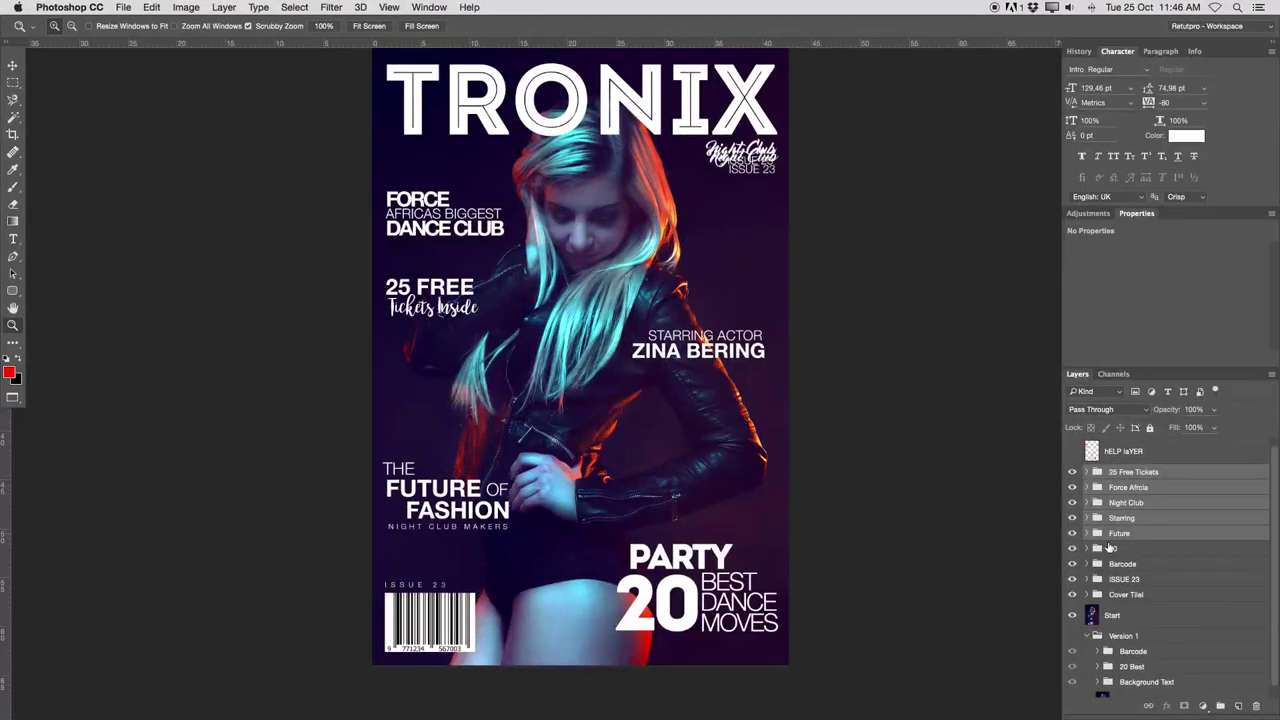
{"action": "left_click", "coordinate": [1116, 535]}
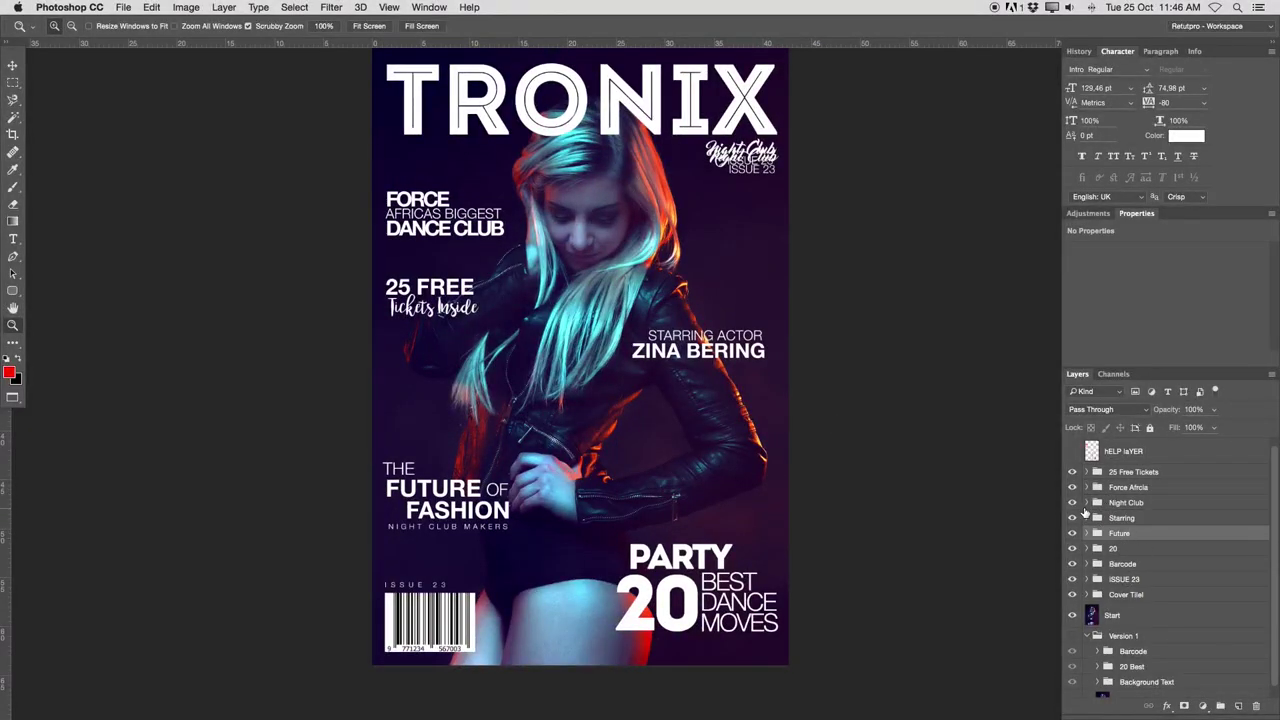
{"action": "left_click_drag", "start_coordinate": [552, 176], "coordinate": [557, 301]}
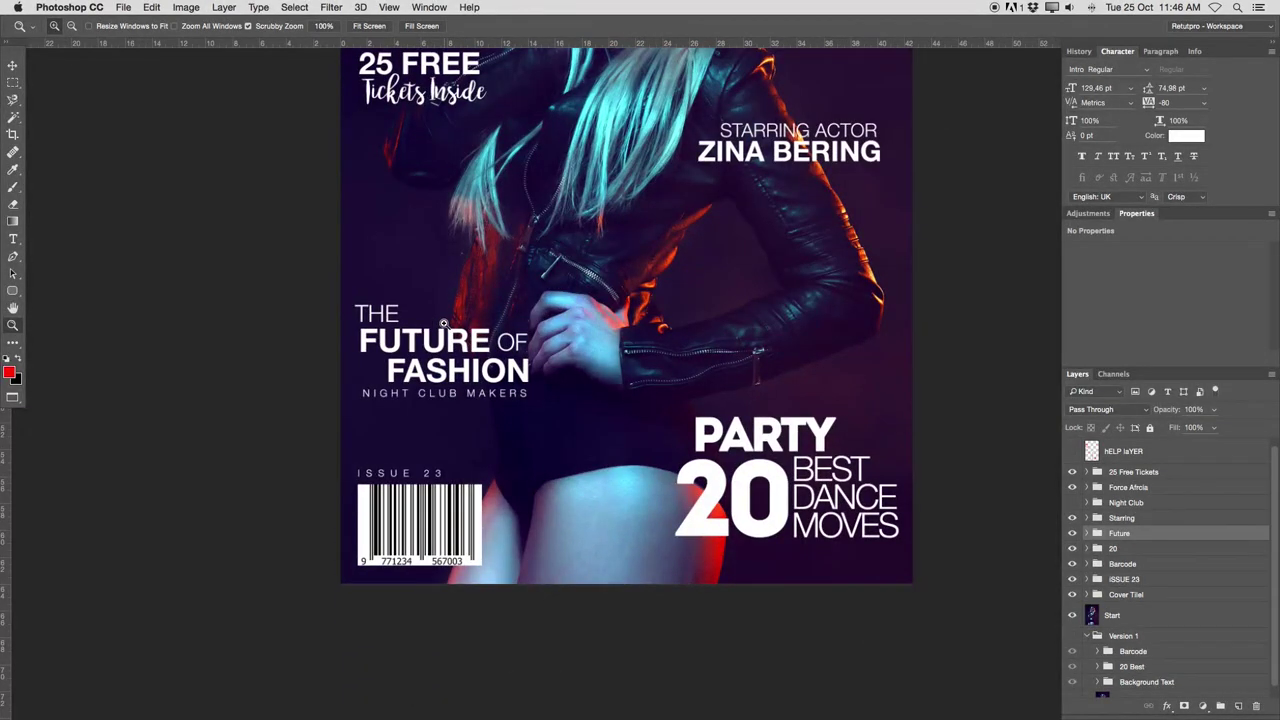
Examine the font, weight and size of the THE, FUTURE and OF texts in the FUTURE OF FASHION headline.
{"action": "left_click", "coordinate": [495, 385]}
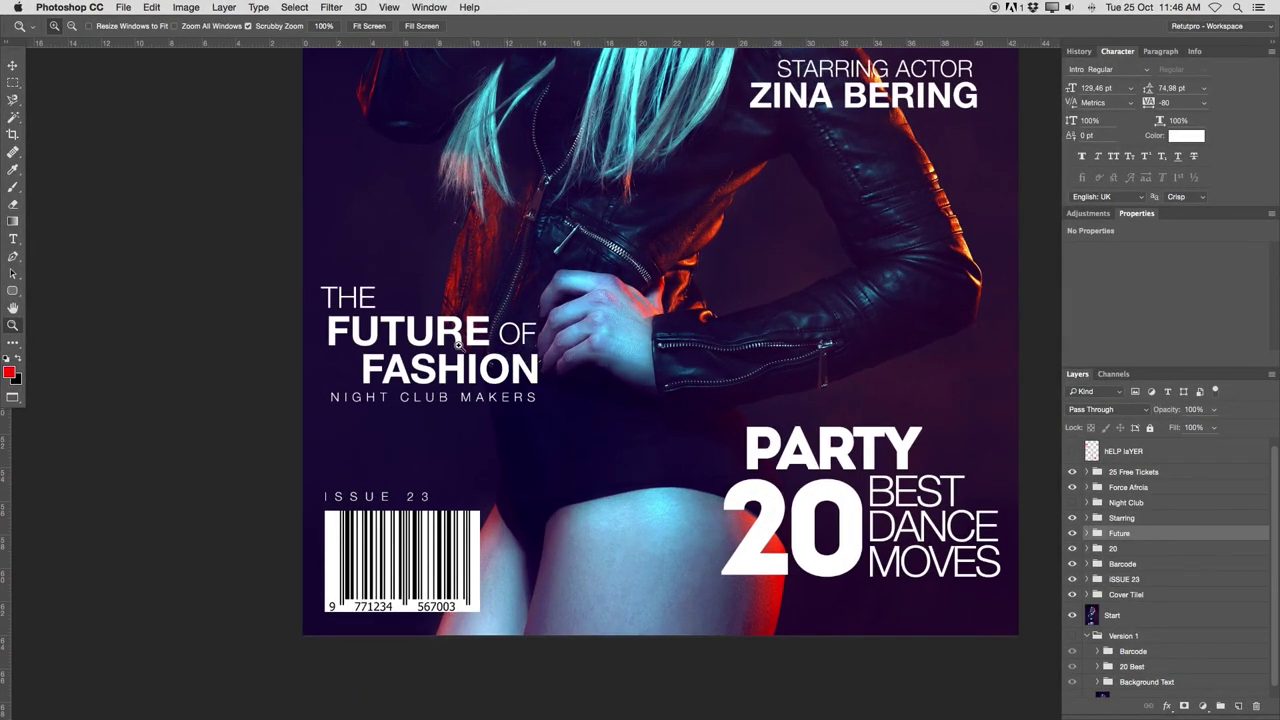
{"action": "key", "text": "t"}
{"action": "left_click", "coordinate": [378, 290]}
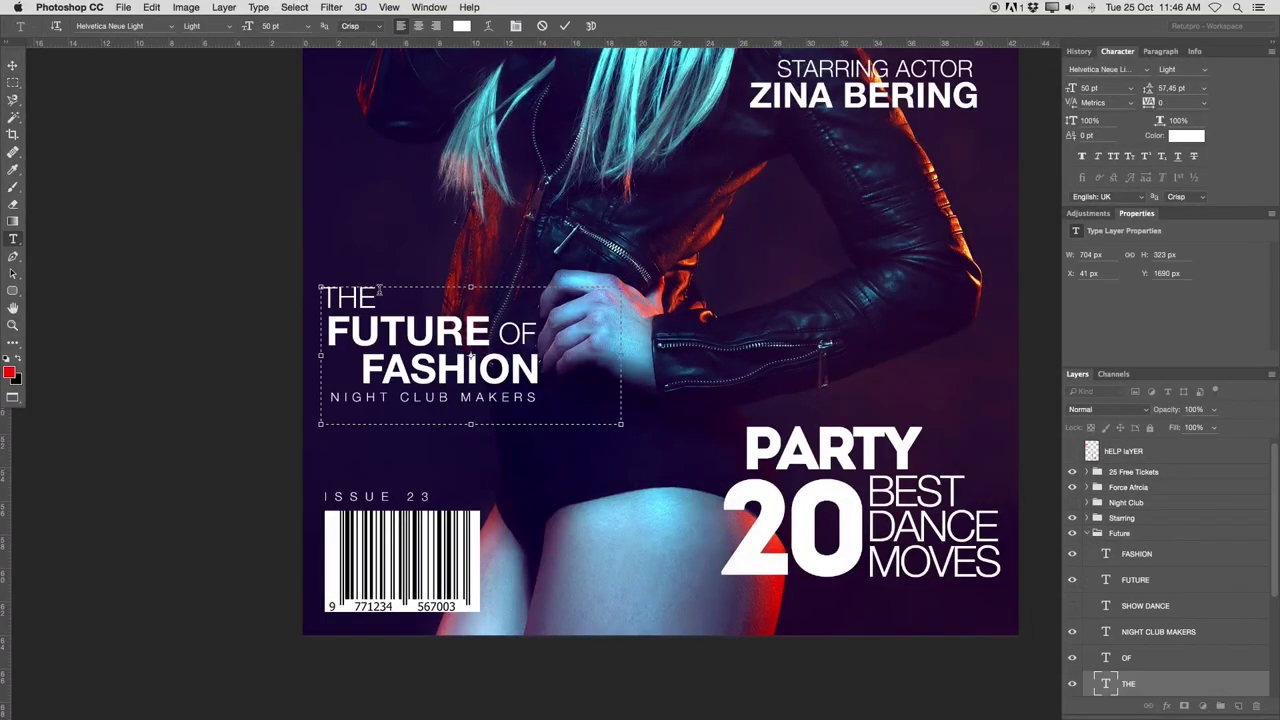
{"action": "left_click_drag", "start_coordinate": [379, 289], "coordinate": [268, 311]}
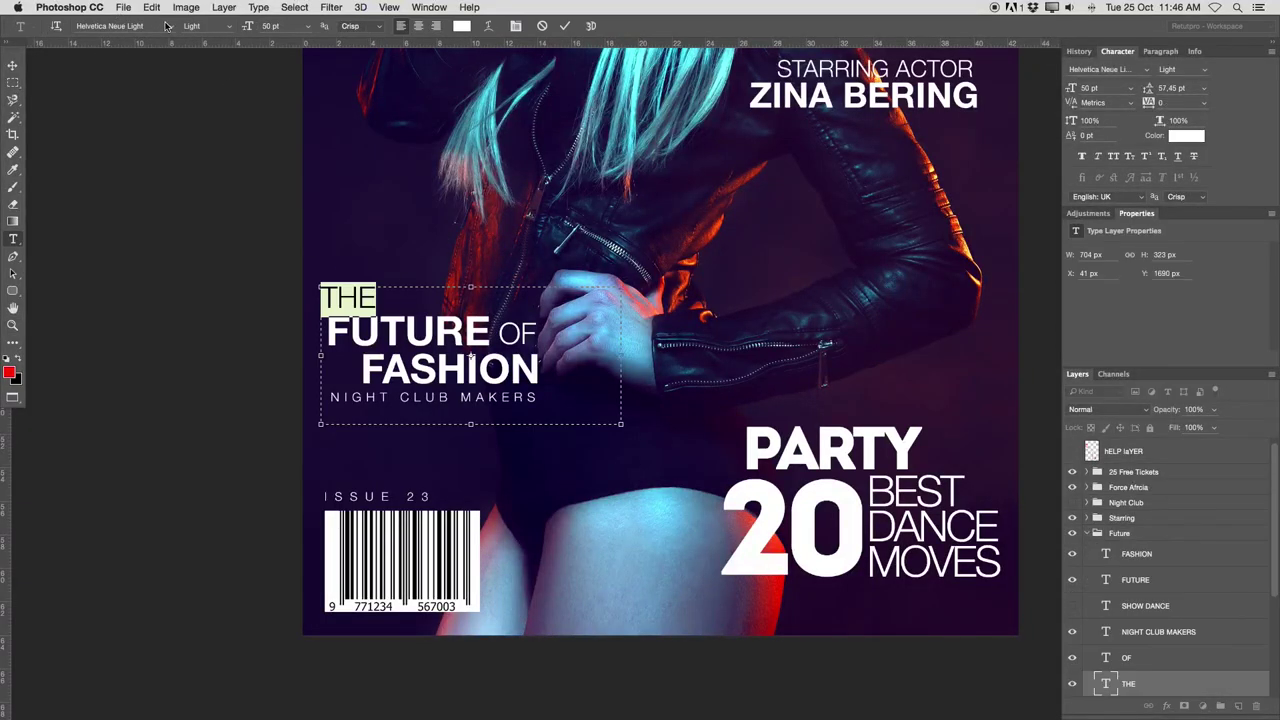
{"action": "left_click", "coordinate": [432, 205]}
{"action": "left_click", "coordinate": [428, 310]}
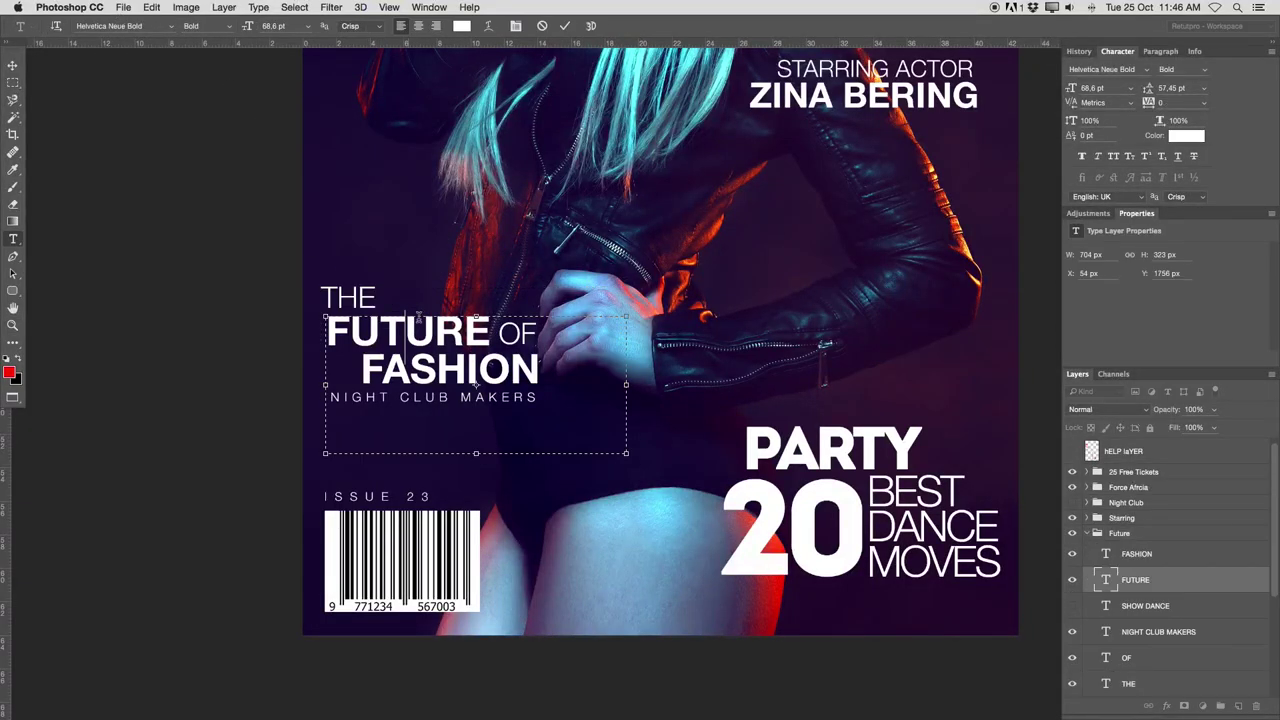
{"action": "left_click_drag", "start_coordinate": [490, 326], "coordinate": [266, 318]}
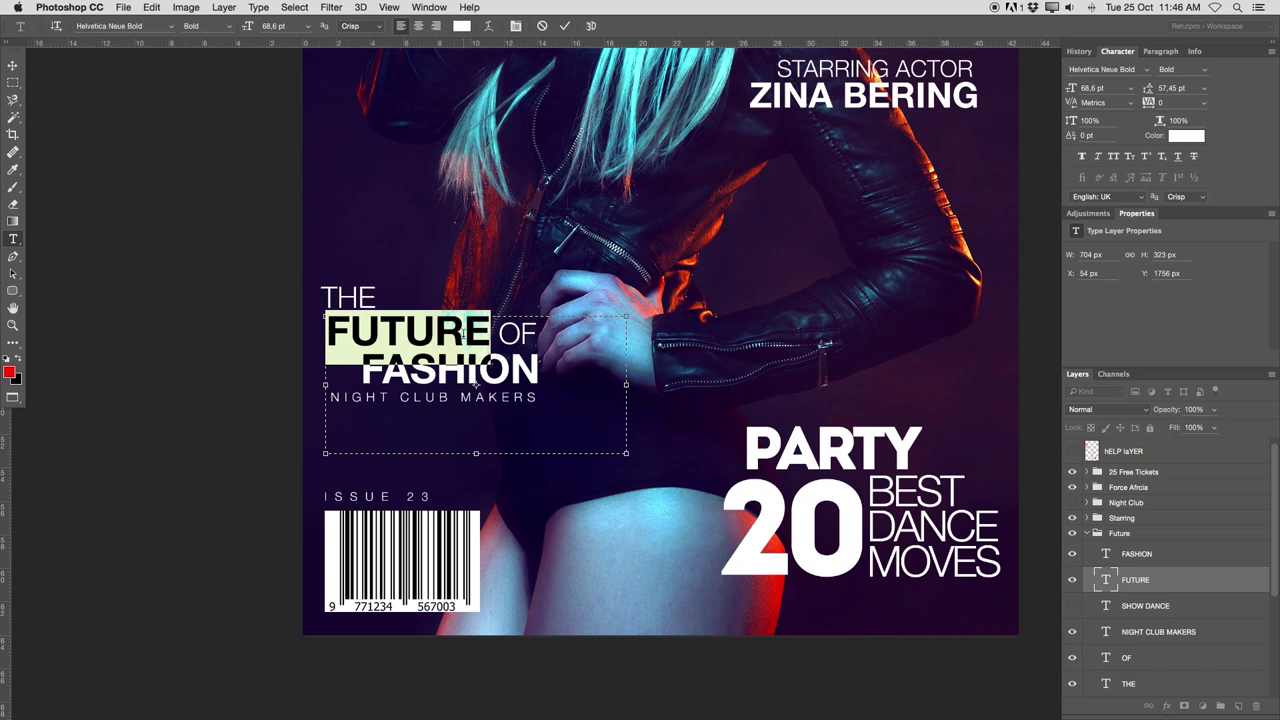
{"action": "left_click", "coordinate": [500, 333]}
{"action": "left_click_drag", "start_coordinate": [498, 333], "coordinate": [538, 334]}
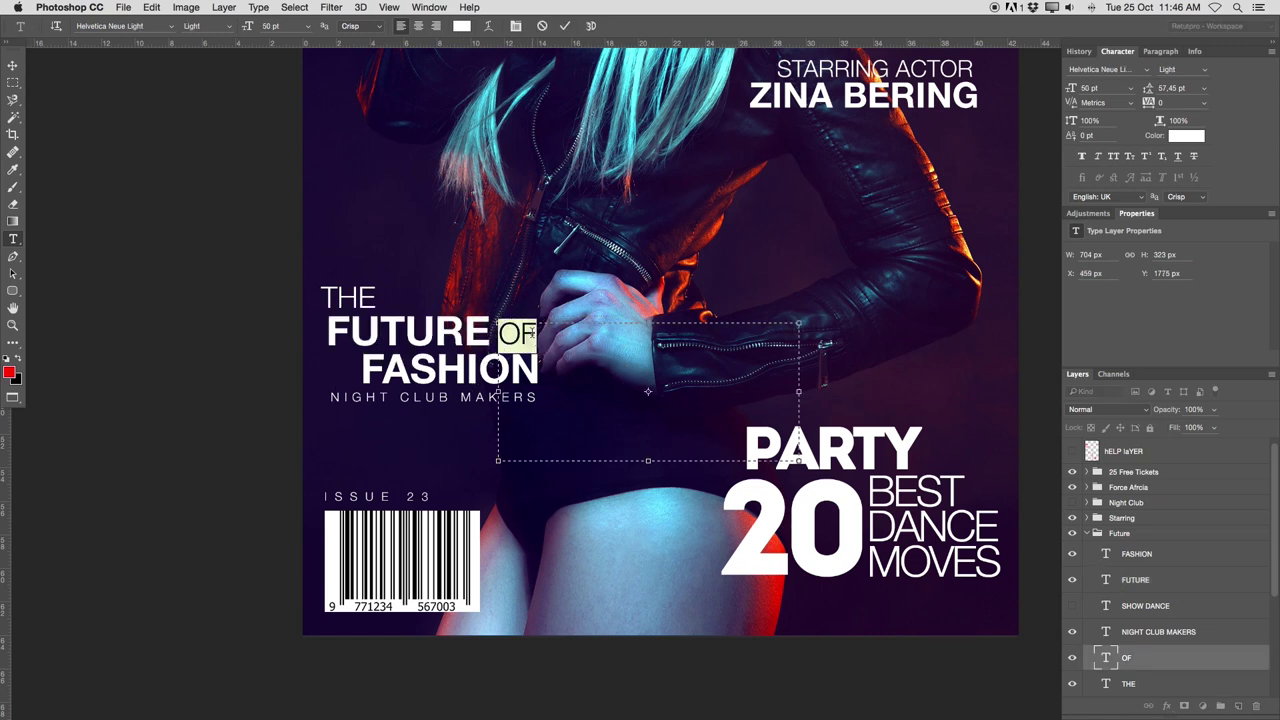
{"action": "key", "text": "super+Return"}
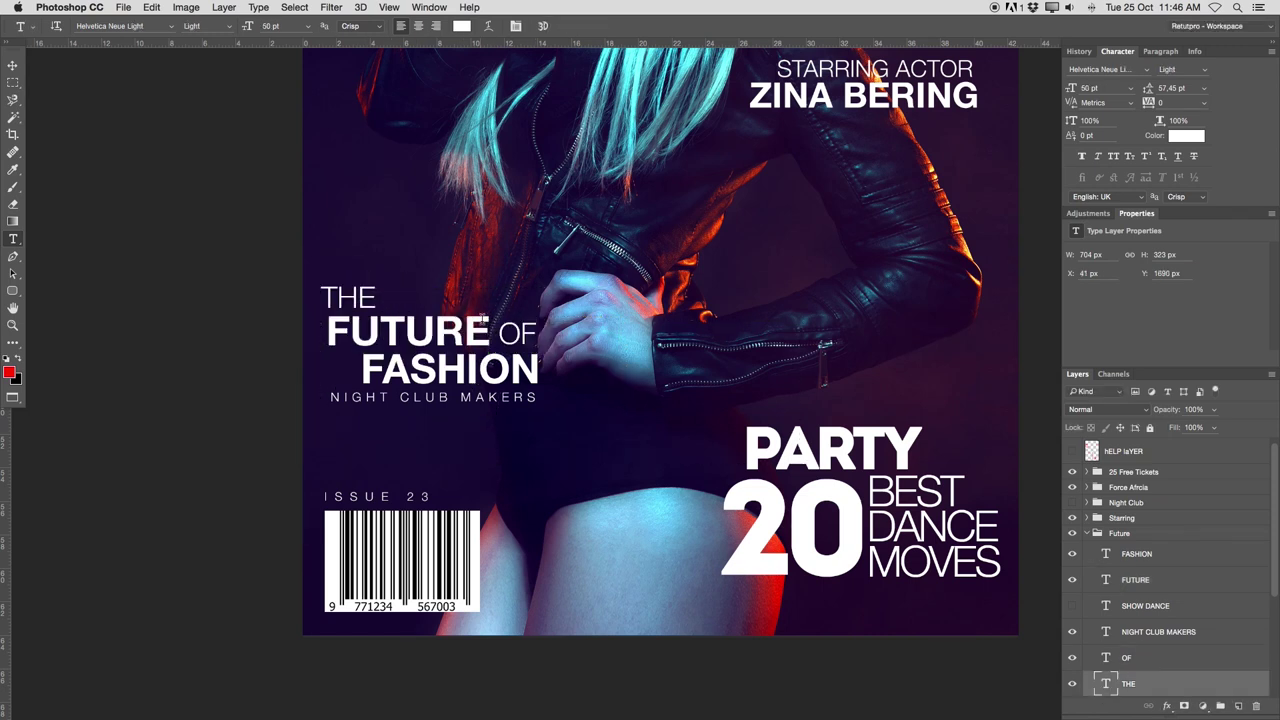
{"action": "left_click", "coordinate": [490, 330], "text": "super"}
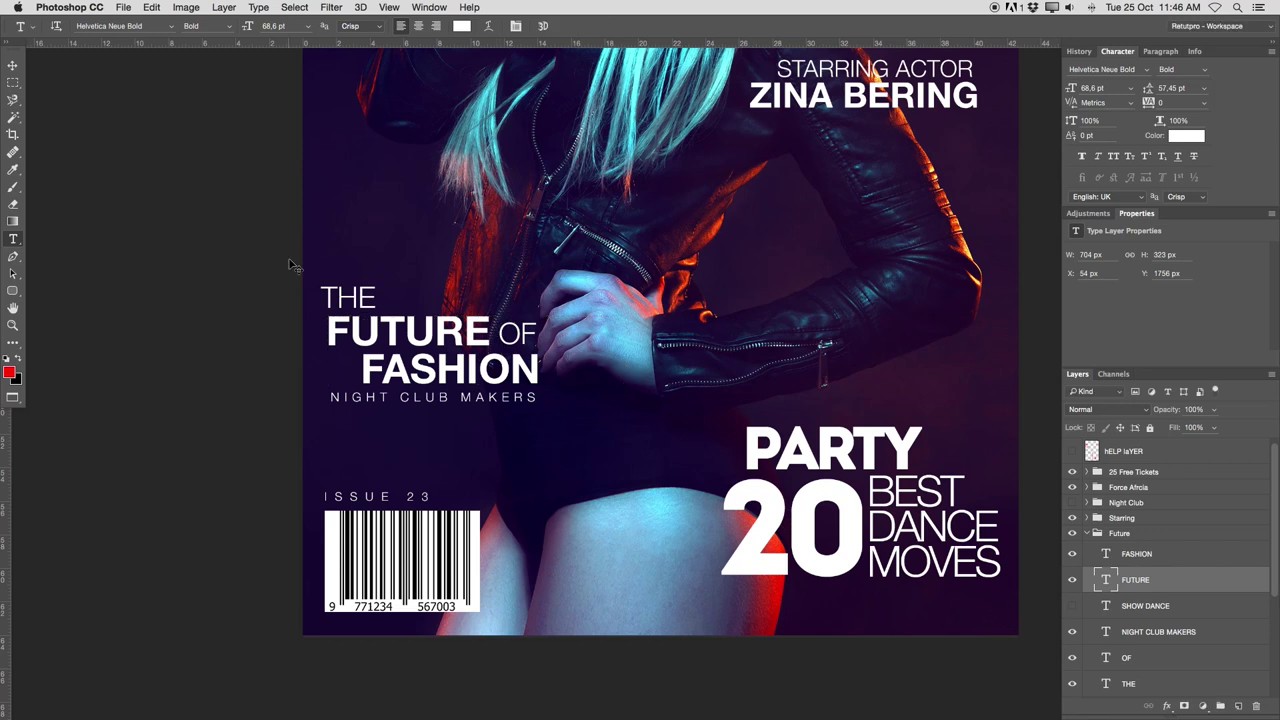
{"action": "left_click", "coordinate": [333, 296], "text": "super"}
{"action": "double_click", "coordinate": [305, 287]}
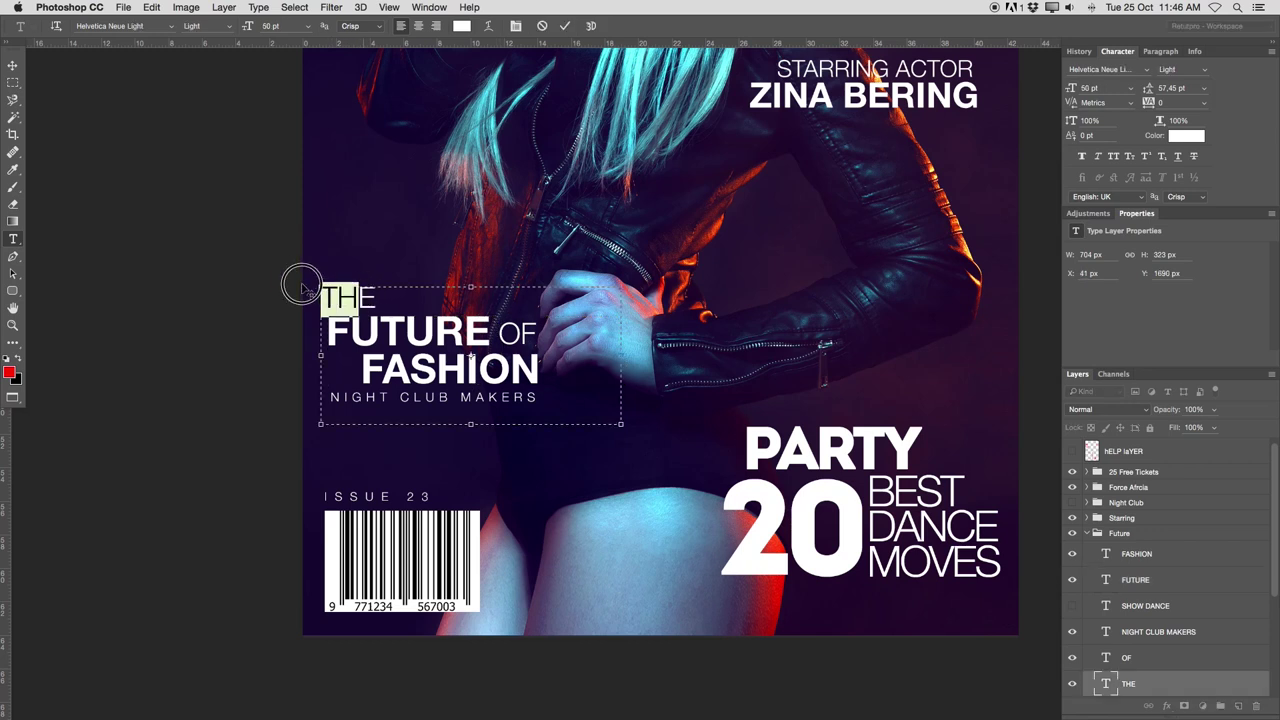
{"action": "key", "text": "super+Return"}
Set the size of the OF text in the FUTURE OF FASHION headline to 55 pt.
{"action": "left_click", "coordinate": [502, 330]}
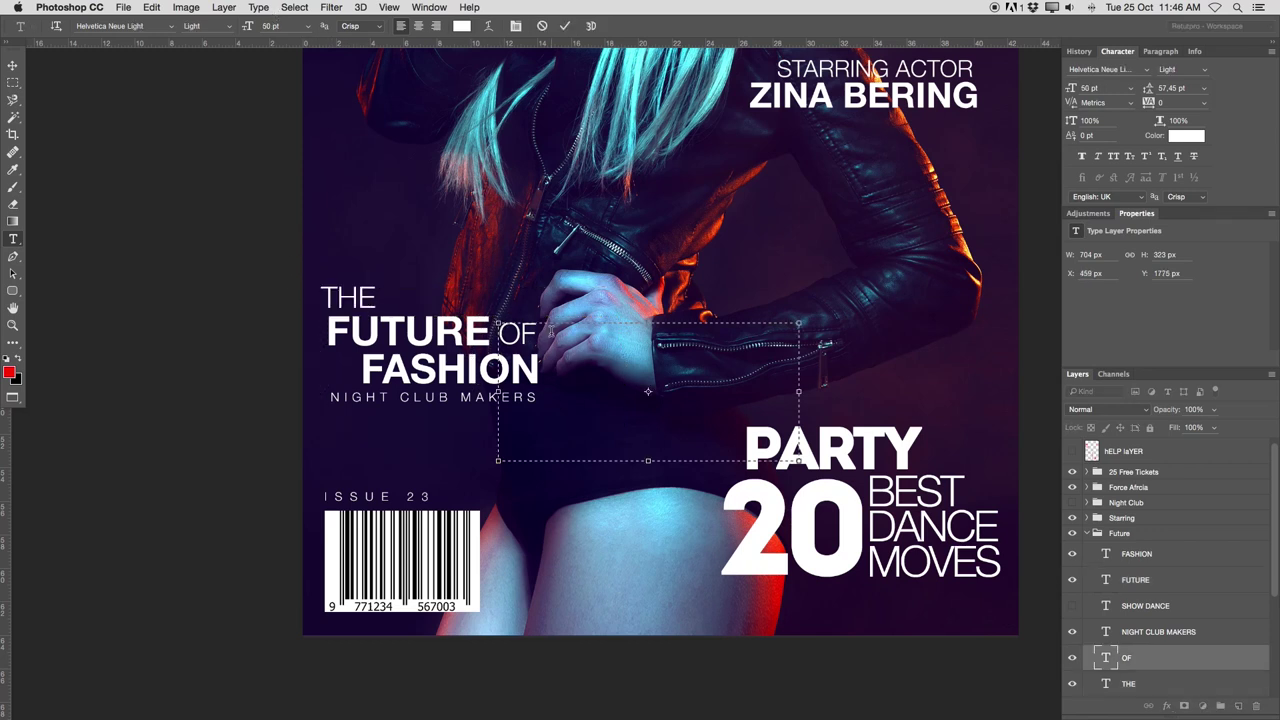
{"action": "key", "text": "super+a"}
{"action": "left_click_drag", "start_coordinate": [250, 27], "coordinate": [264, 27]}
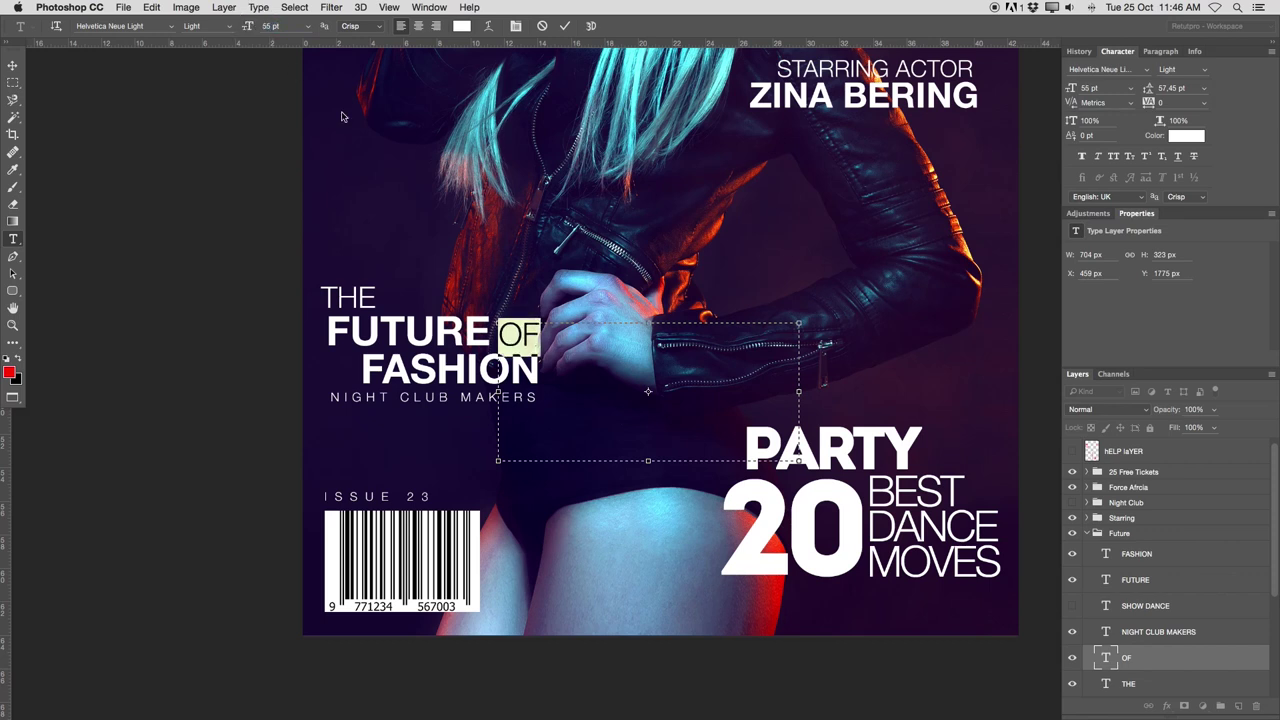
Move the OF text in the FUTURE OF FASHION headline up 5 px and right 2 px.
{"action": "left_click", "coordinate": [564, 26]}
{"action": "key", "text": "v"}
{"action": "key", "text": "Up"}
{"action": "key", "text": "Up"}
{"action": "key", "text": "Up"}
{"action": "key", "text": "Up"}
{"action": "key", "text": "Up"}
{"action": "key", "text": "Right"}
{"action": "key", "text": "Right"}
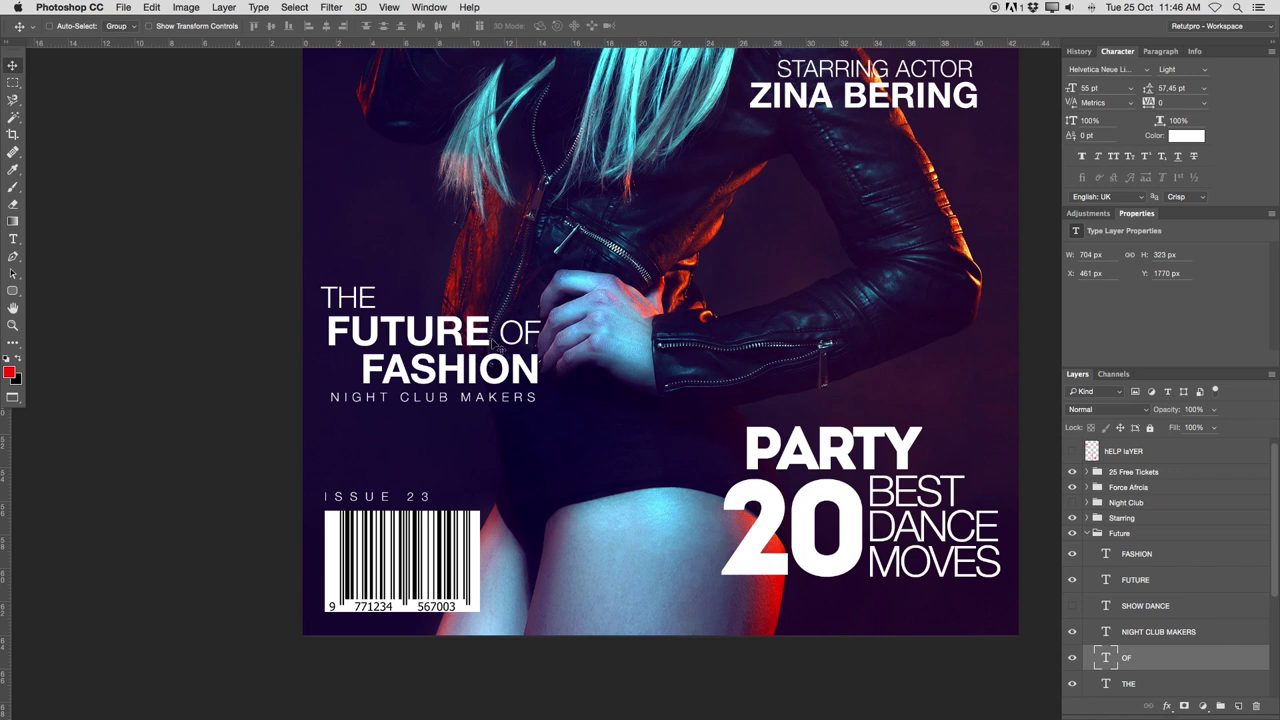
Examine the font, weight and size of the FASHION text and the character settings, including tracking, of NIGHT CLUB MAKERS.
{"action": "key", "text": "t"}
{"action": "left_click", "coordinate": [453, 357]}
{"action": "left_click_drag", "start_coordinate": [463, 355], "coordinate": [428, 360]}
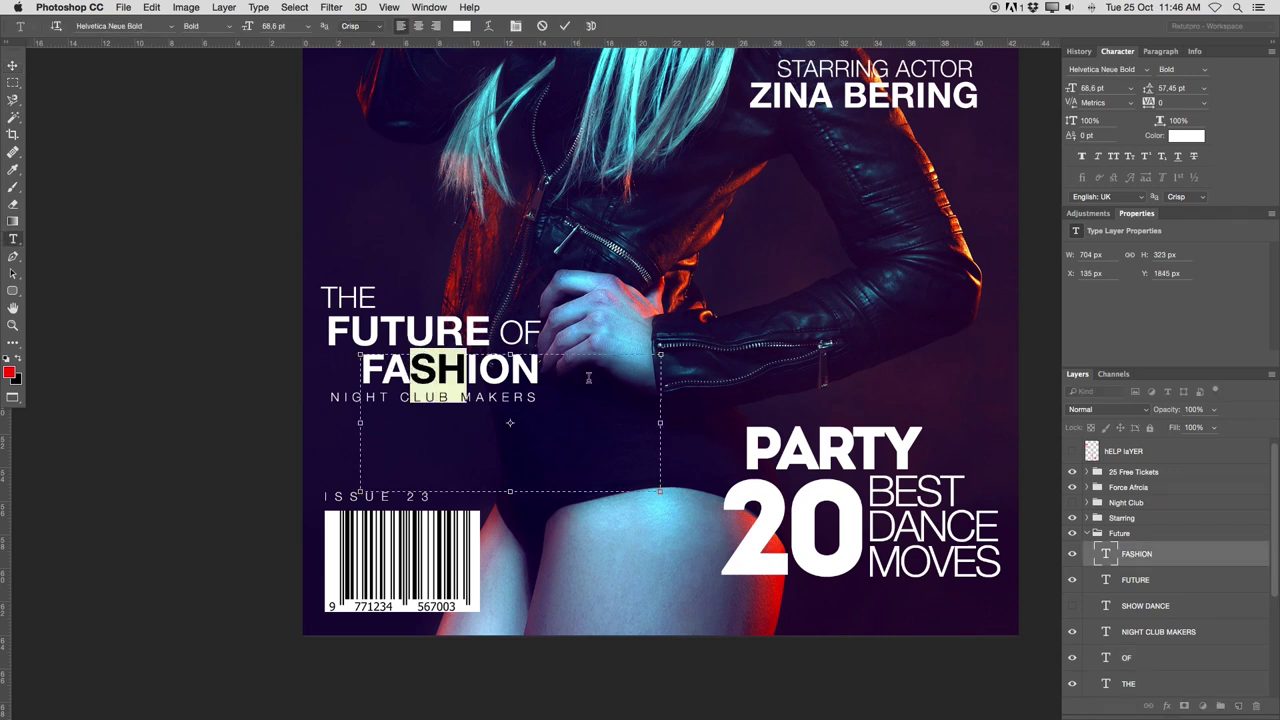
{"action": "key", "text": "super+a"}
{"action": "left_click", "coordinate": [354, 403]}
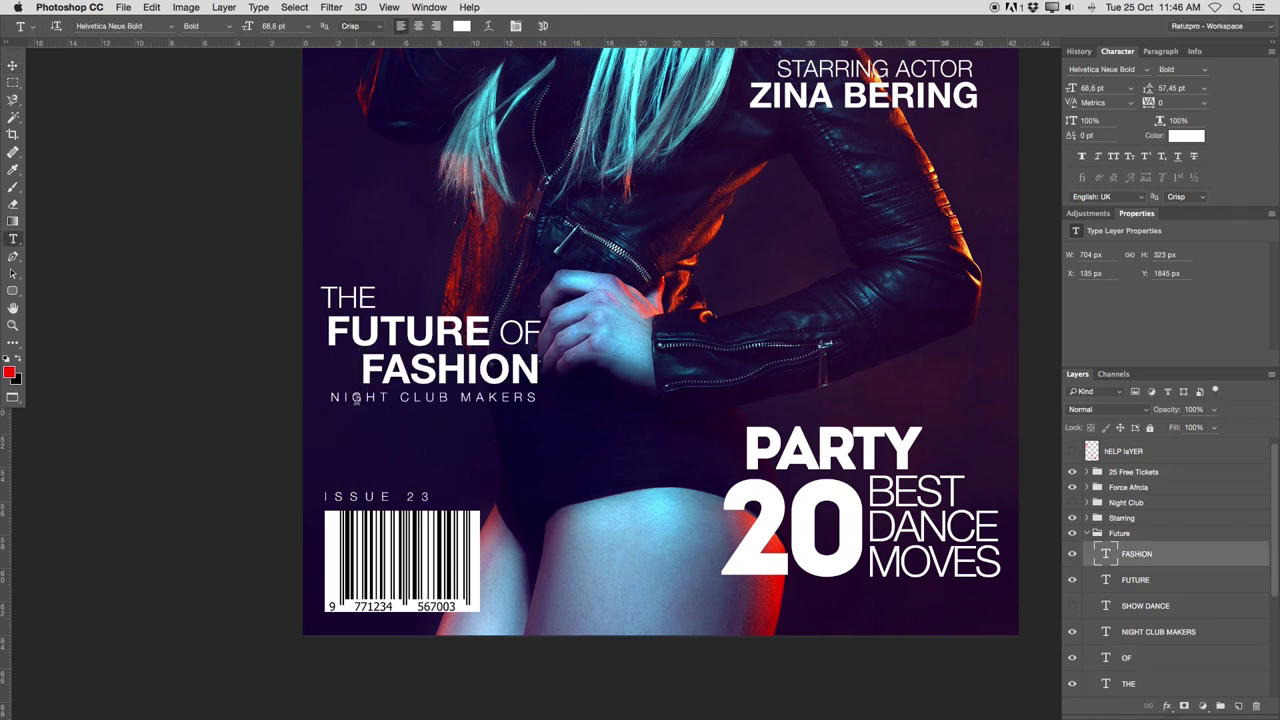
{"action": "left_click_drag", "start_coordinate": [536, 403], "coordinate": [186, 134]}
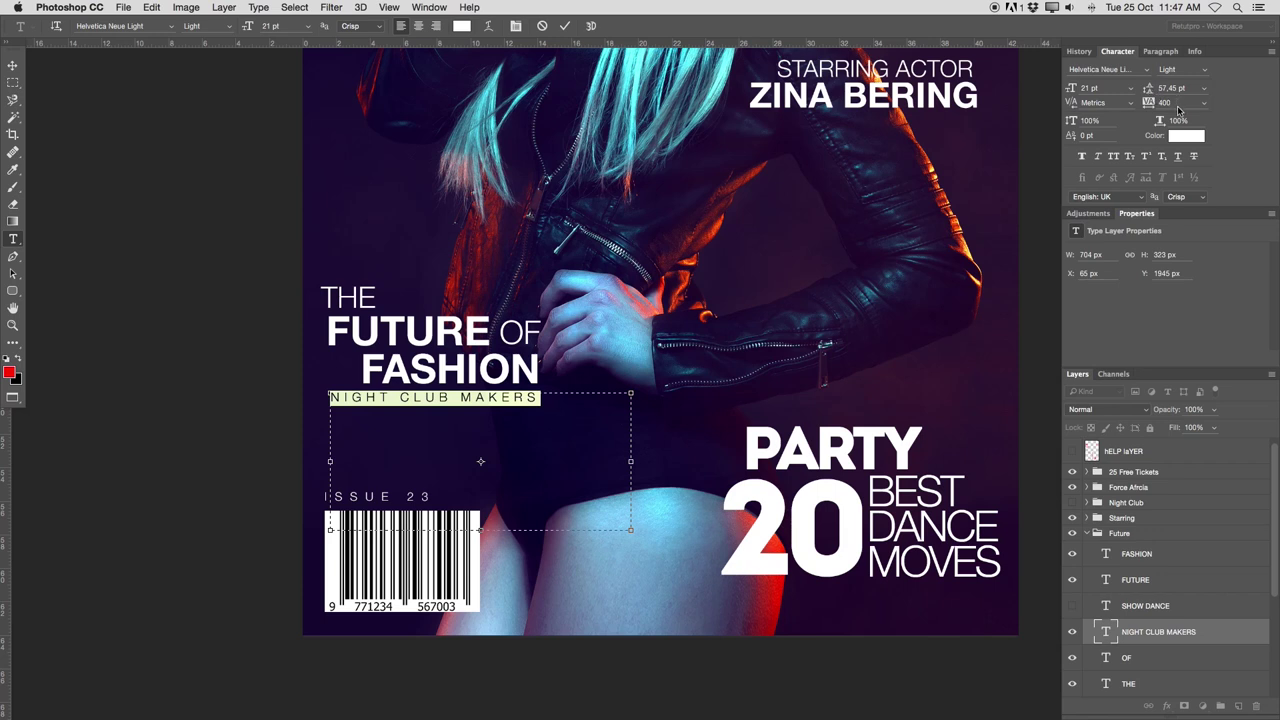
{"action": "left_click", "coordinate": [430, 7]}
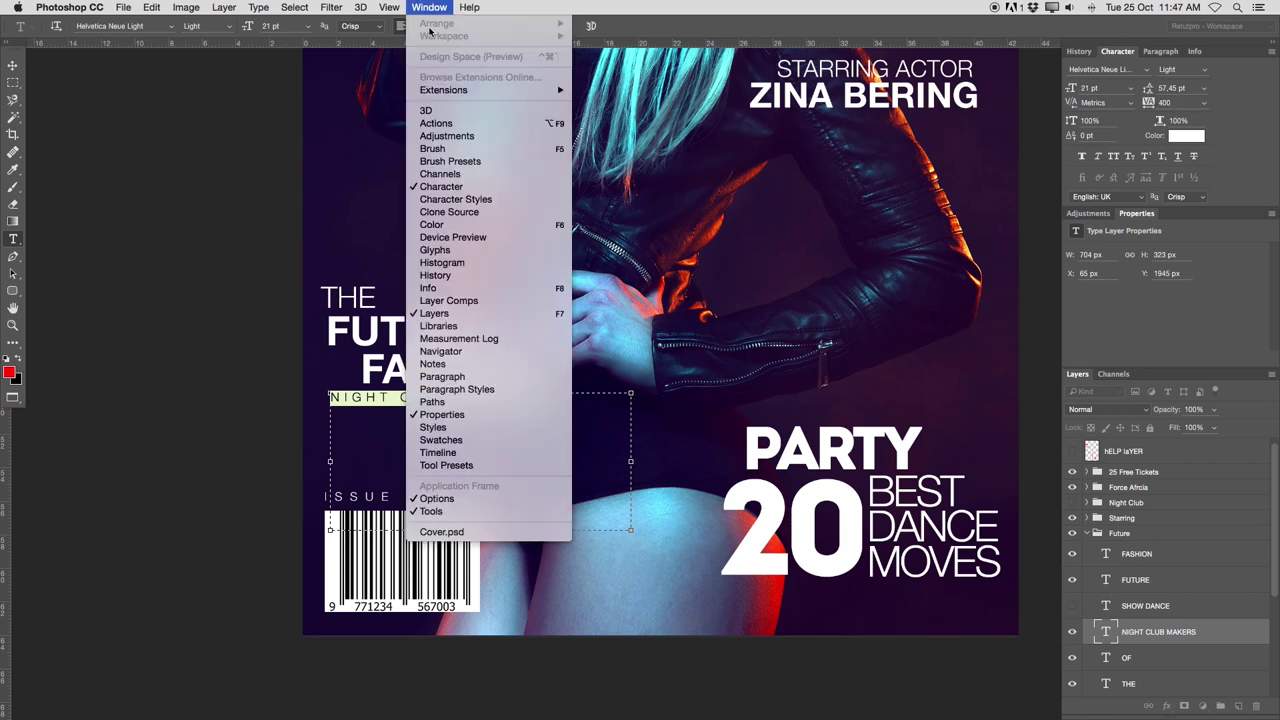
{"action": "left_click", "coordinate": [441, 191]}
{"action": "left_click", "coordinate": [588, 392]}
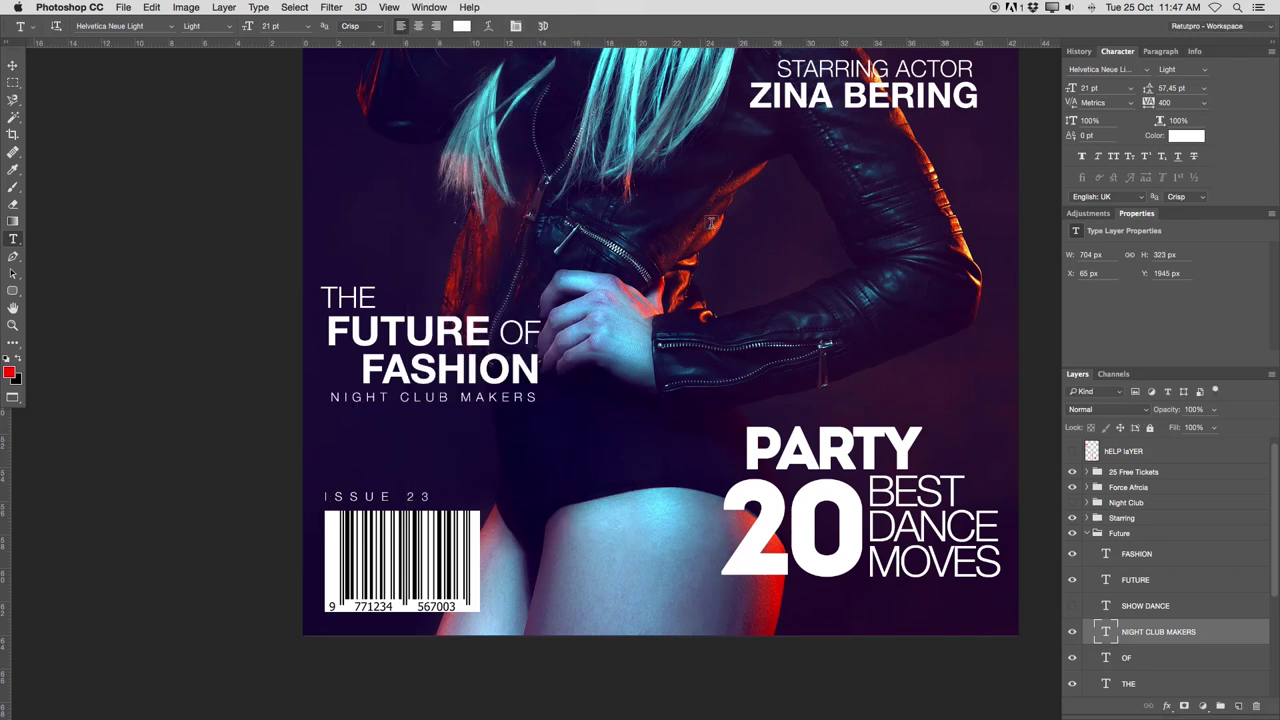
Review the layout of the whole TRONIX cover, checking the placement of all headlines around the model.
{"action": "key", "text": "z"}
{"action": "left_click_drag", "start_coordinate": [700, 215], "coordinate": [592, 392]}
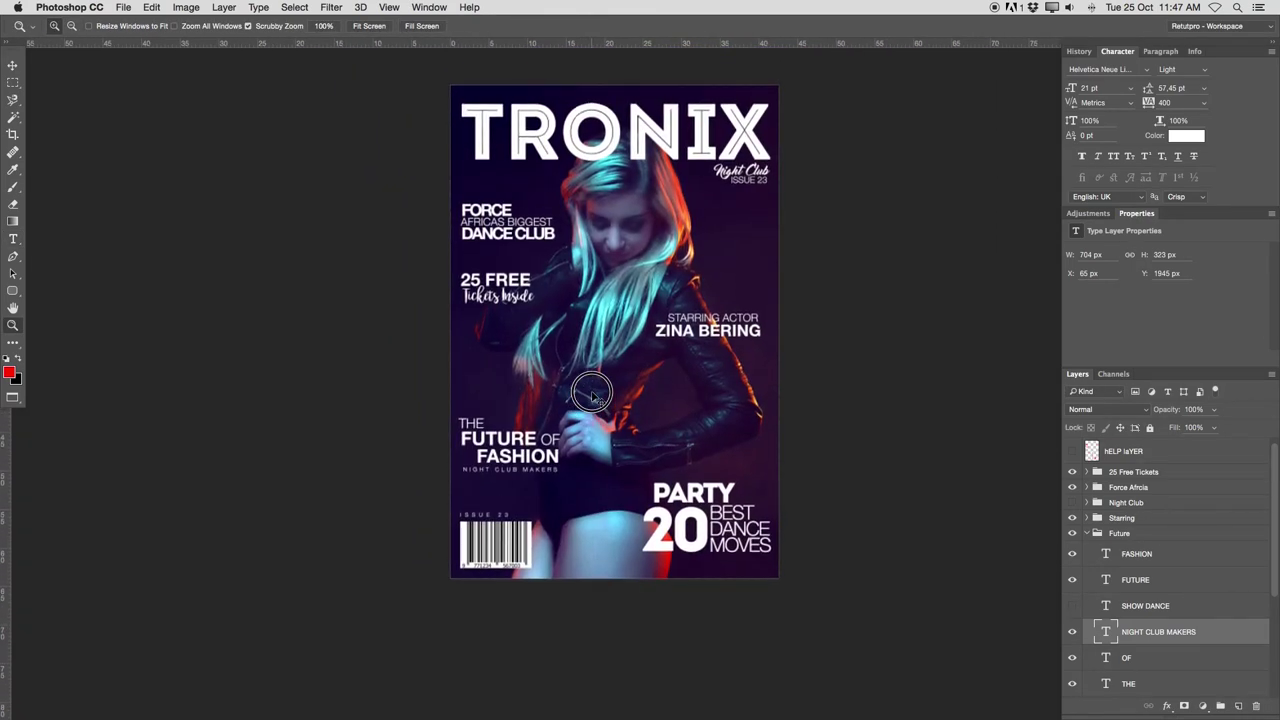
{"action": "left_click", "coordinate": [644, 336]}
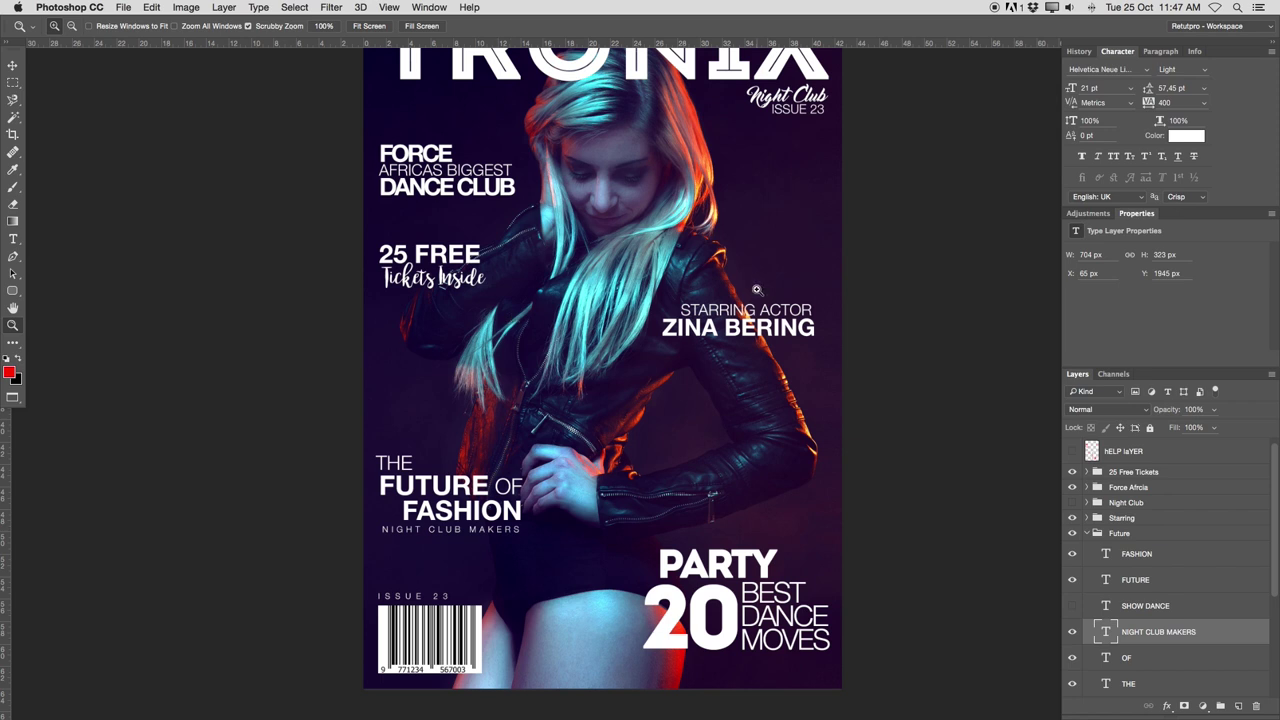
{"action": "scroll", "coordinate": [734, 252], "scroll_direction": "up", "scroll_amount": 2}
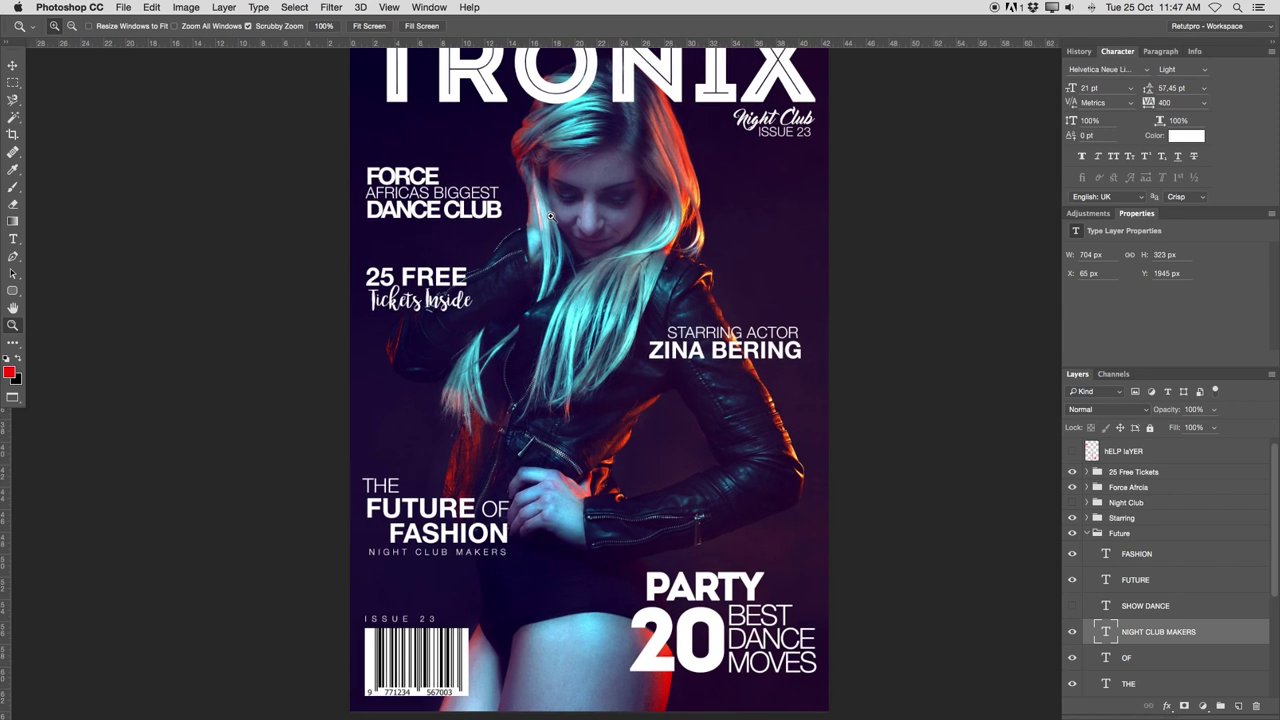
{"action": "left_click", "coordinate": [622, 374], "text": "alt"}
{"action": "left_click_drag", "start_coordinate": [617, 405], "coordinate": [646, 361]}
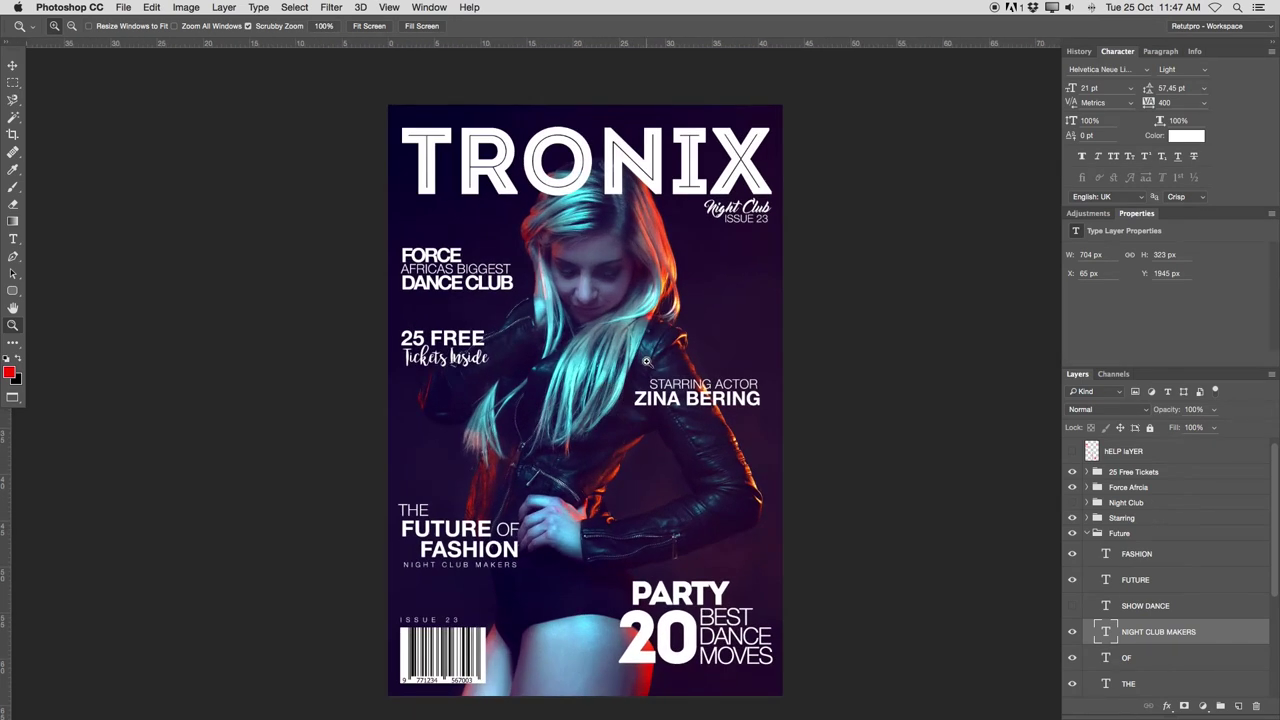
{"action": "left_click_drag", "start_coordinate": [544, 350], "coordinate": [534, 312]}
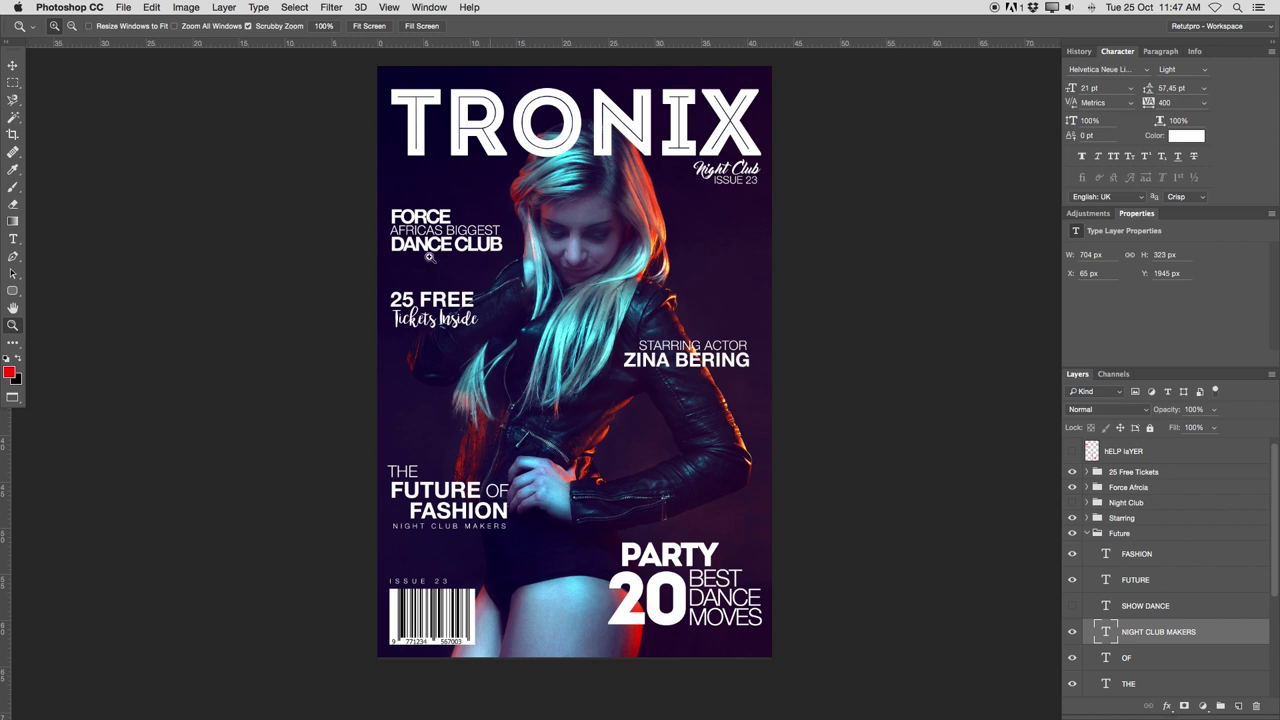
Compare the cover layout with the red planning sketch by temporarily showing the hELP lAYER.
{"action": "left_click", "coordinate": [1100, 453]}
{"action": "left_click", "coordinate": [1072, 451]}
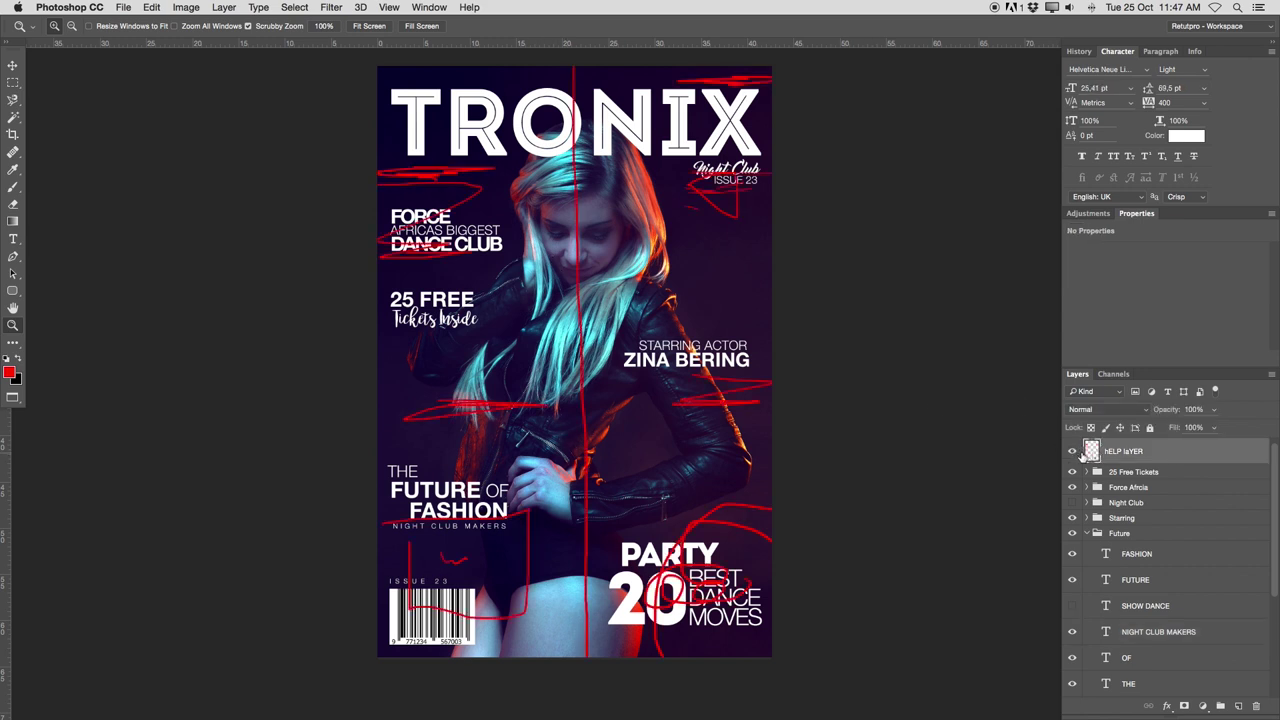
{"action": "left_click", "coordinate": [1072, 451]}
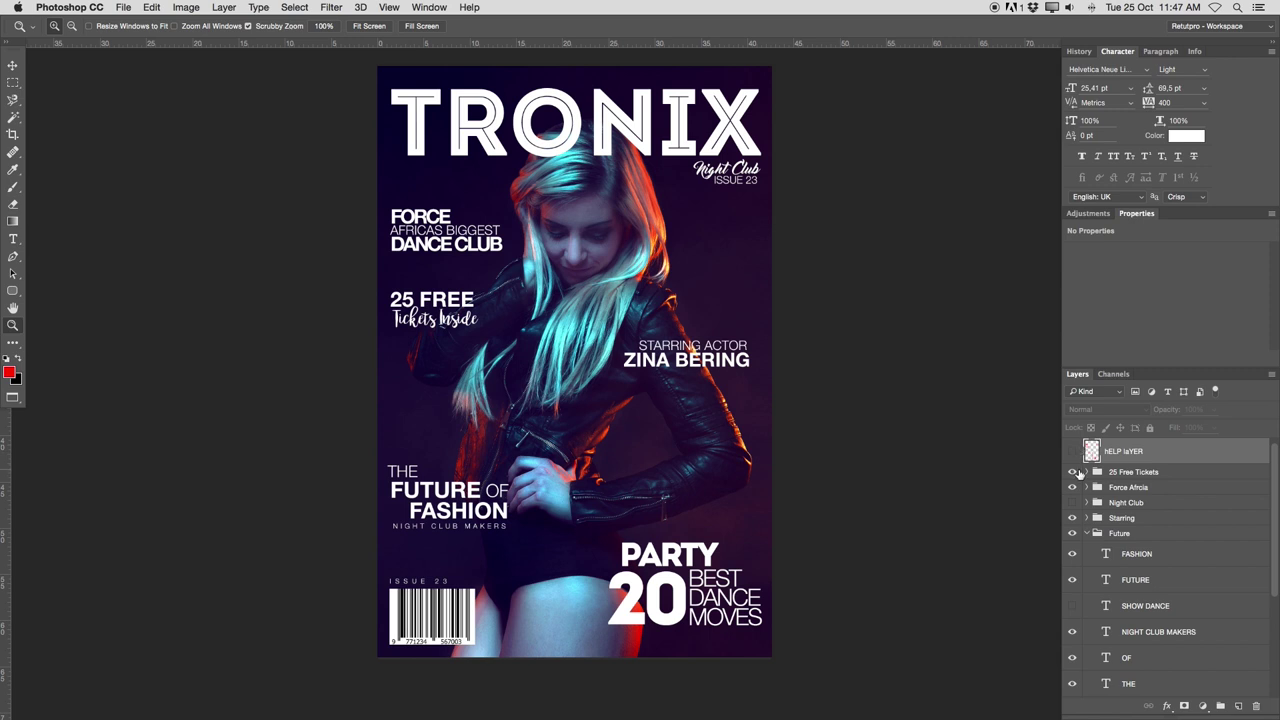
{"action": "left_click", "coordinate": [1073, 452]}
{"action": "left_click", "coordinate": [1073, 452]}
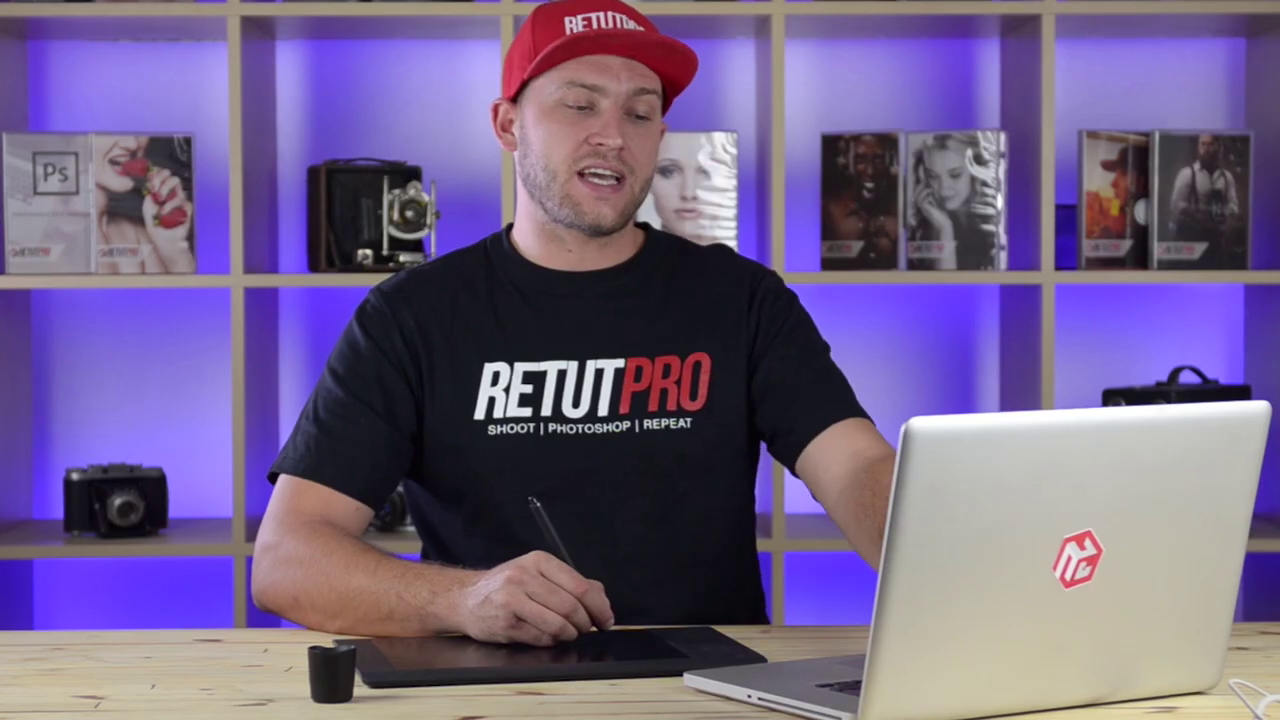